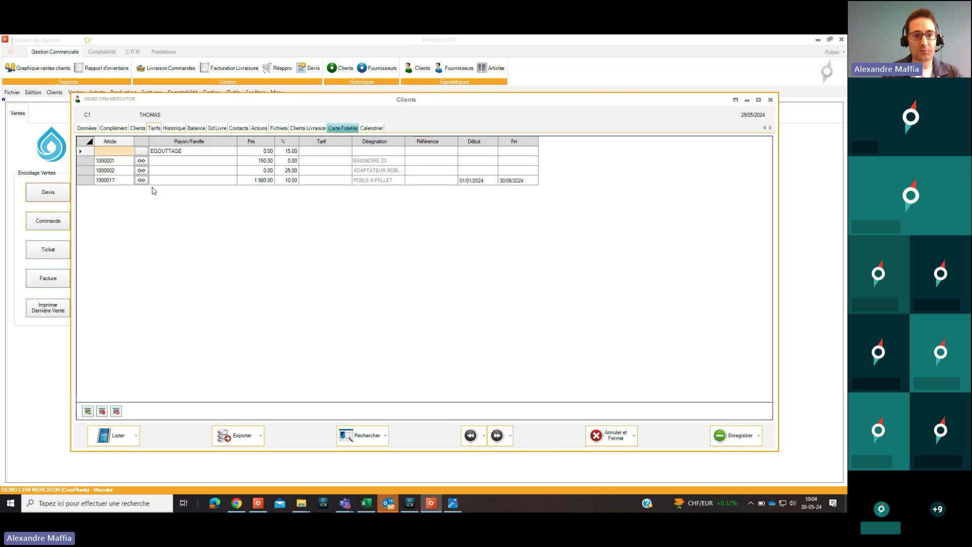
- Examine the client's special prices and discounts for articles BAIGNOIRE 23, ADAPTATEUR ROBI... and POELE A PELLET
{"action": "left_click", "coordinate": [90, 163]}
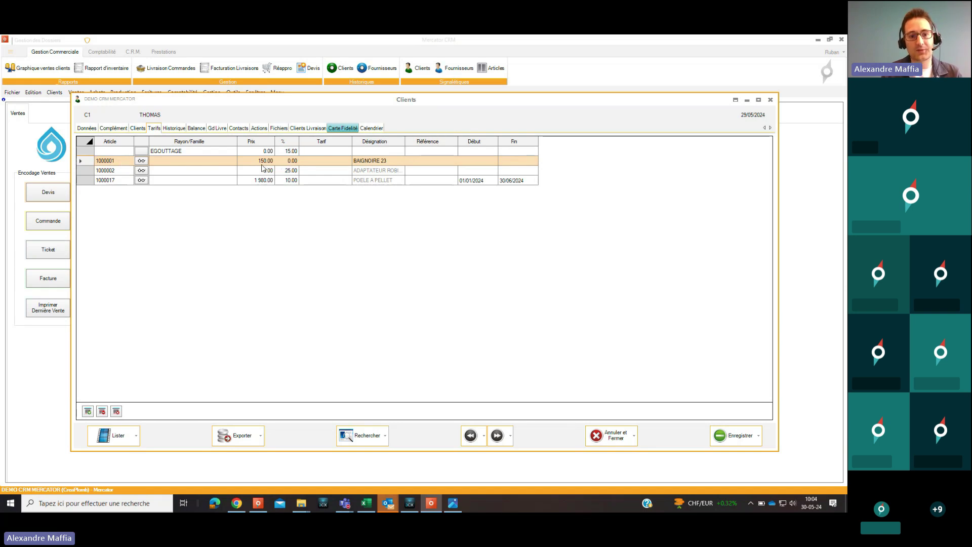
{"action": "left_click", "coordinate": [86, 171]}
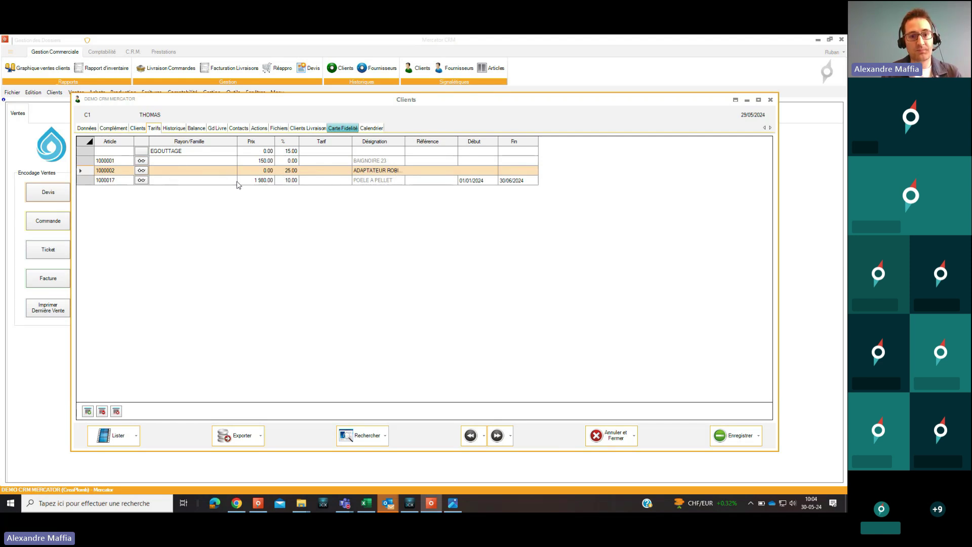
{"action": "left_click", "coordinate": [261, 181]}
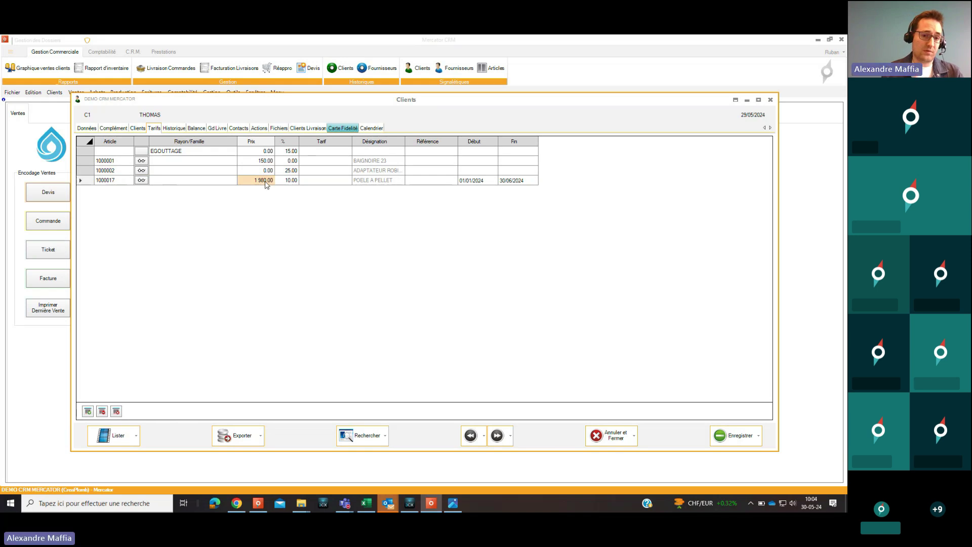
{"action": "left_click", "coordinate": [290, 183]}
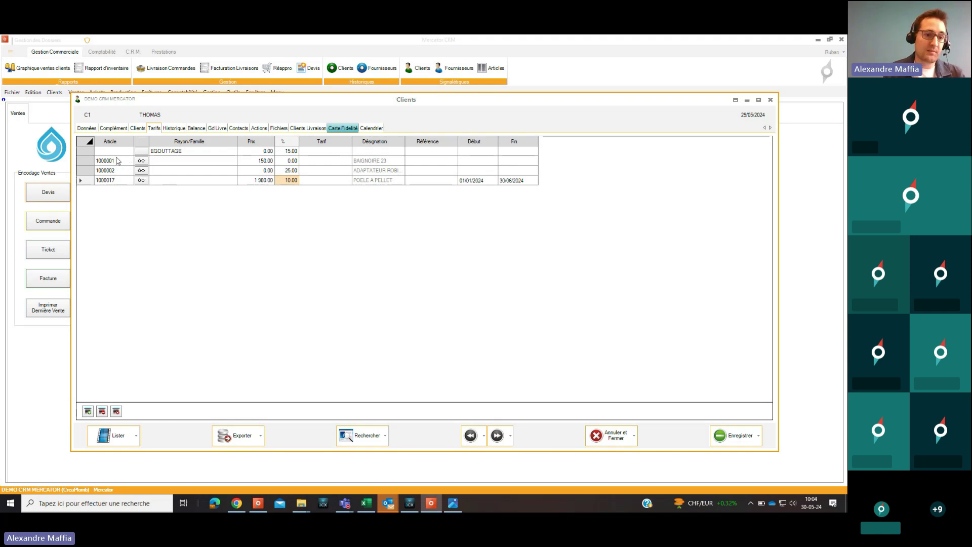
{"action": "left_click", "coordinate": [129, 182]}
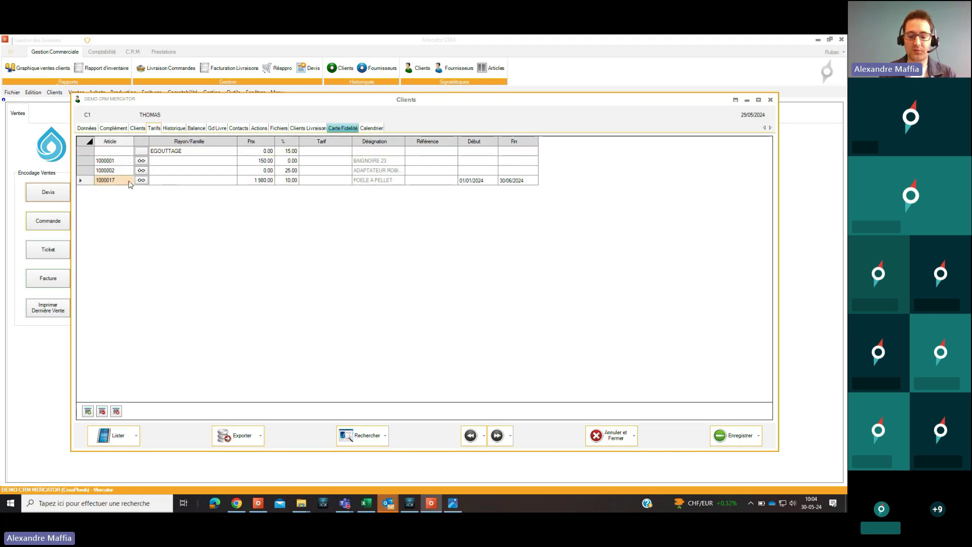
- Add an empty line under the client's existing tariffs and open its list of Rayon/Famille choices
{"action": "key", "text": "Down"}
{"action": "left_click", "coordinate": [179, 193]}
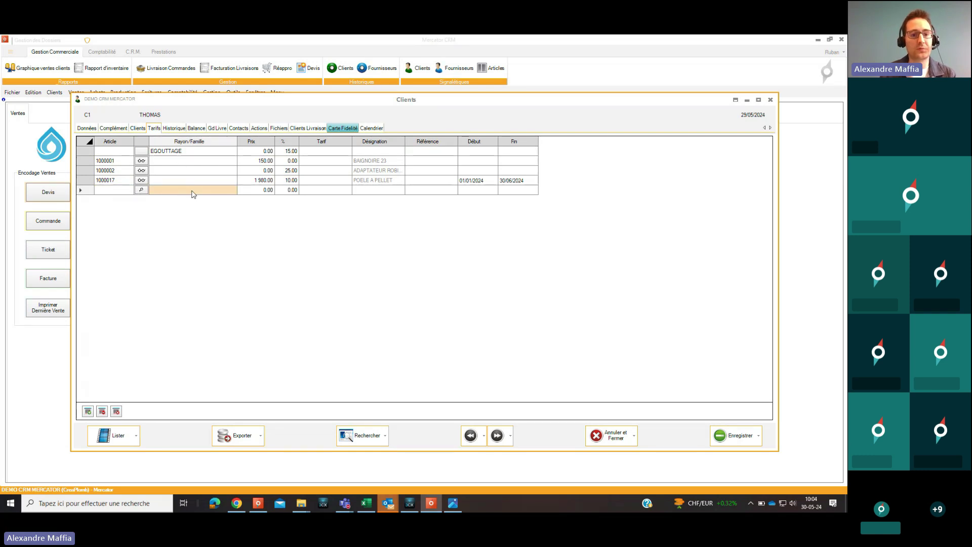
{"action": "left_click", "coordinate": [191, 194]}
{"action": "left_click", "coordinate": [207, 193]}
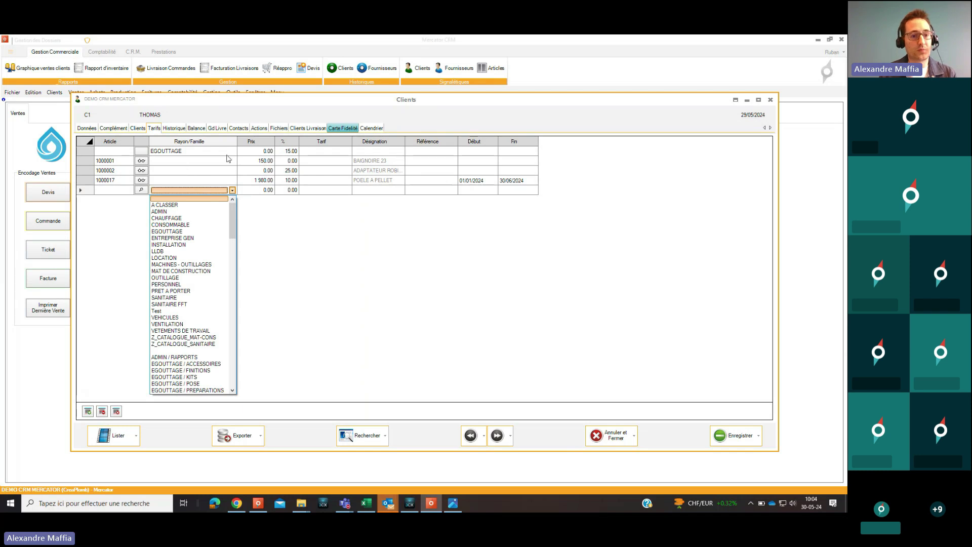
- Examine the discount granted on the EGOUTTAGE family and the start and end dates of the POELE A PELLET tariff
{"action": "left_click", "coordinate": [189, 155]}
{"action": "left_click", "coordinate": [189, 154]}
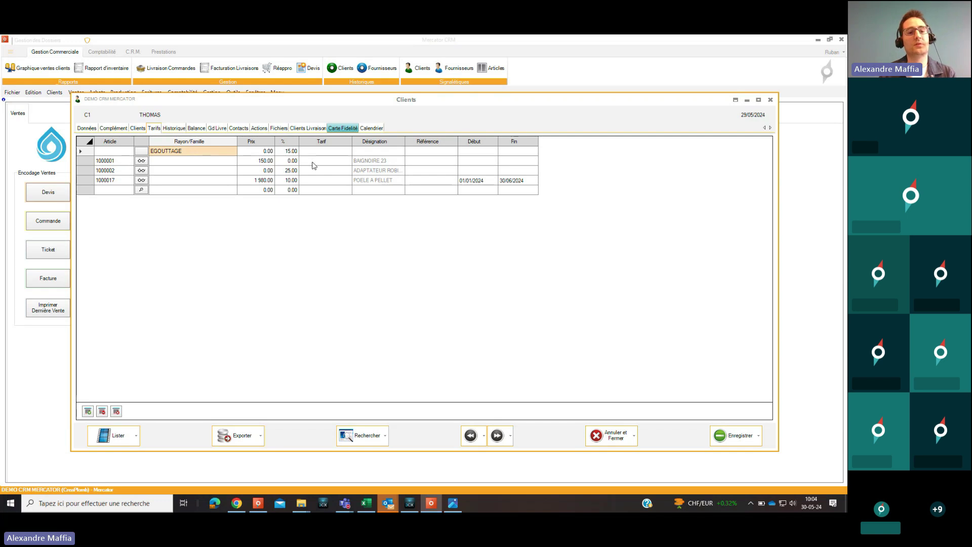
{"action": "left_click", "coordinate": [290, 153]}
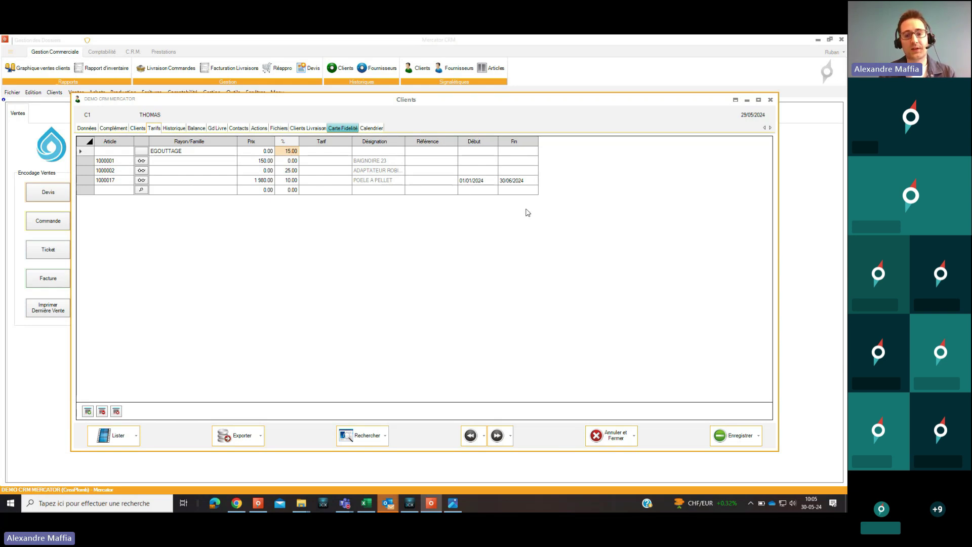
{"action": "left_click", "coordinate": [467, 185]}
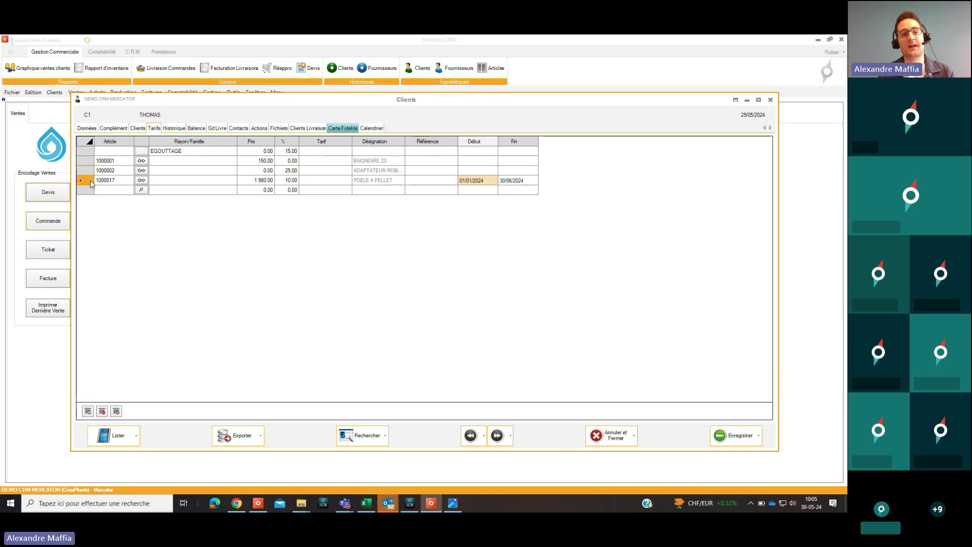
{"action": "left_click", "coordinate": [91, 184]}
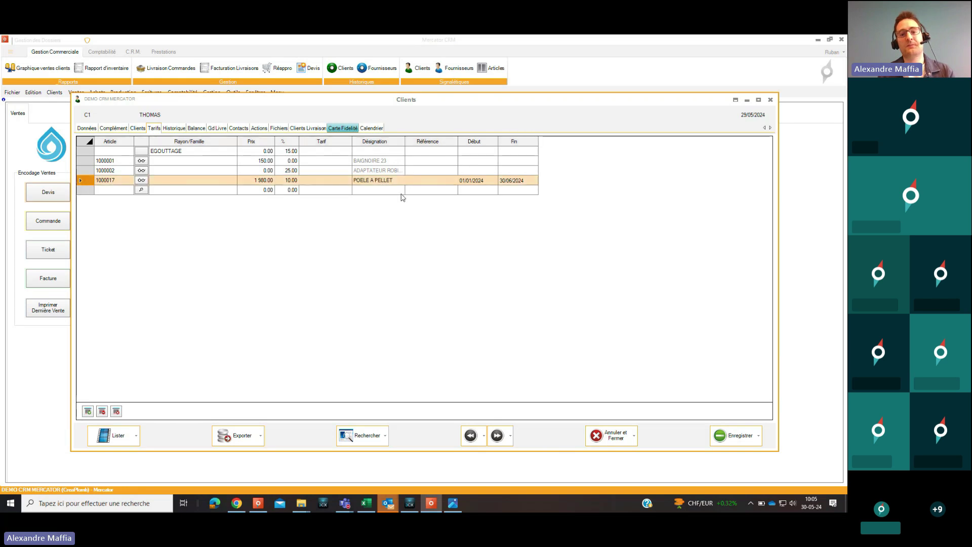
{"action": "left_click", "coordinate": [472, 185]}
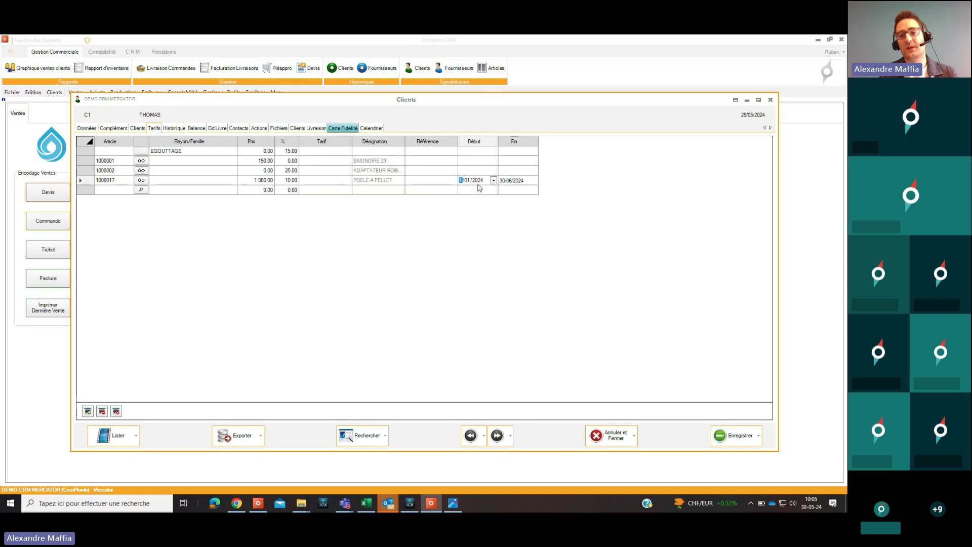
{"action": "left_click", "coordinate": [508, 183]}
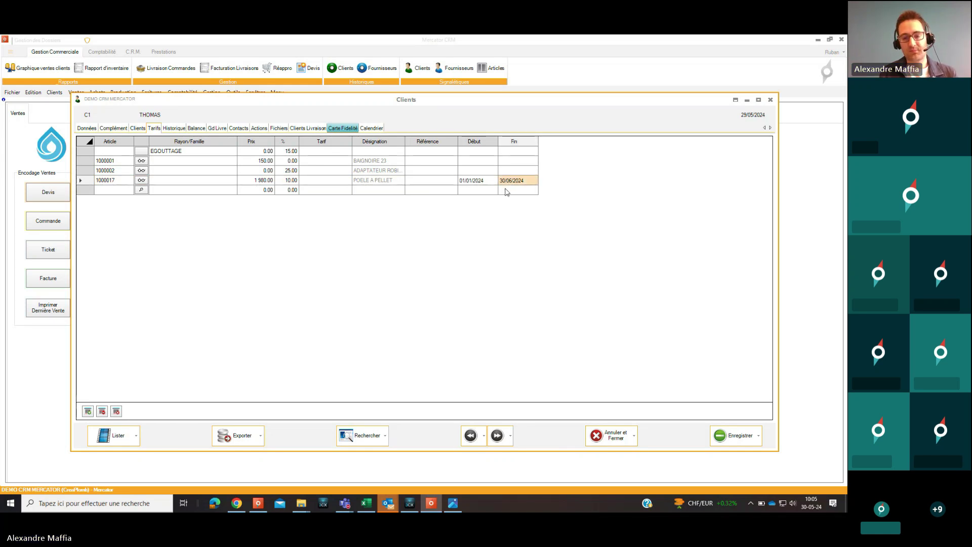
{"action": "left_click", "coordinate": [490, 191]}
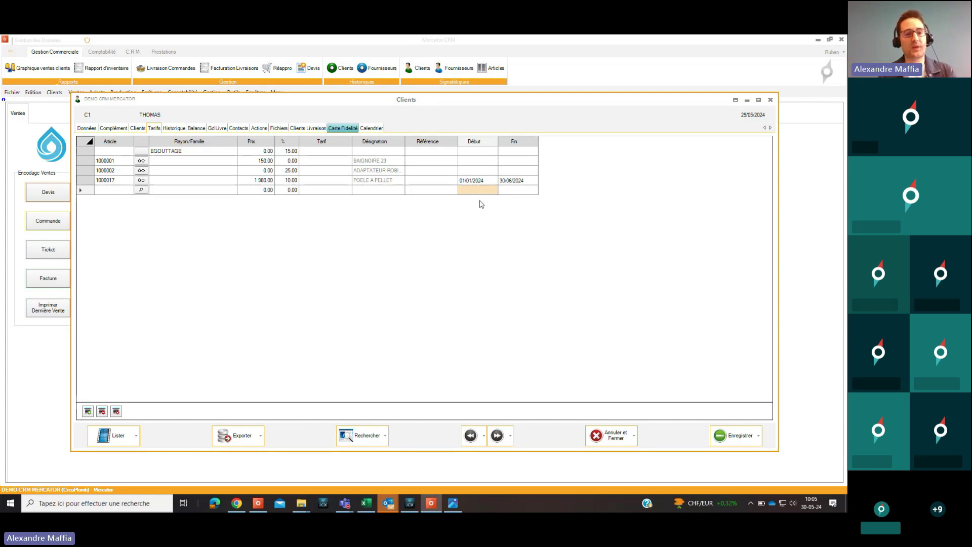
- Open the BAIGNOIRE 23 article record, maximize it and display its prices
{"action": "left_click_drag", "start_coordinate": [377, 100], "coordinate": [311, 114]}
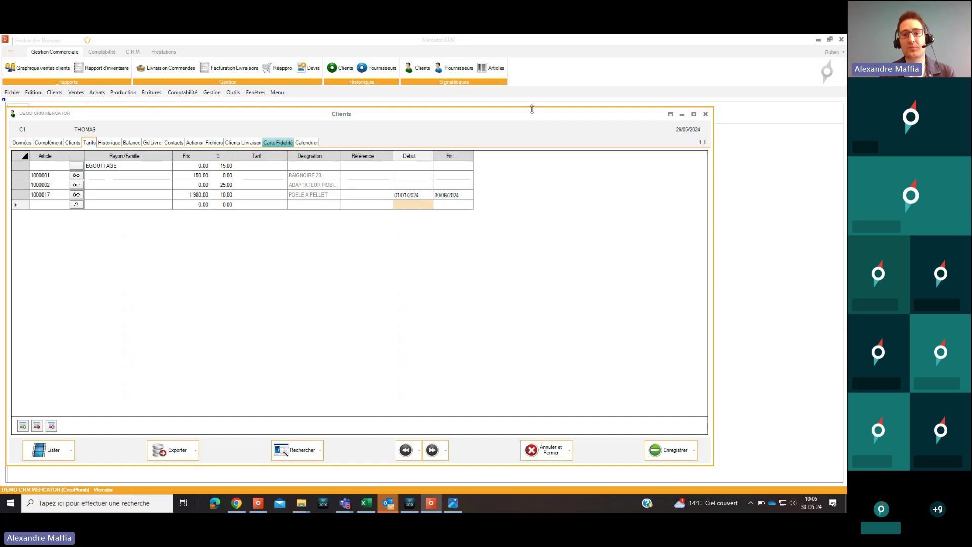
{"action": "left_click", "coordinate": [495, 74]}
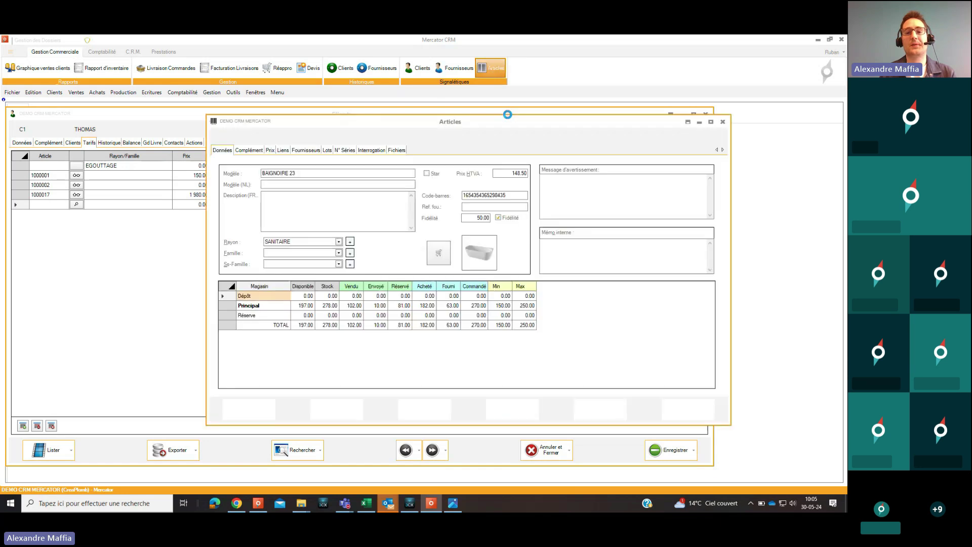
{"action": "left_click_drag", "start_coordinate": [526, 124], "coordinate": [446, 80]}
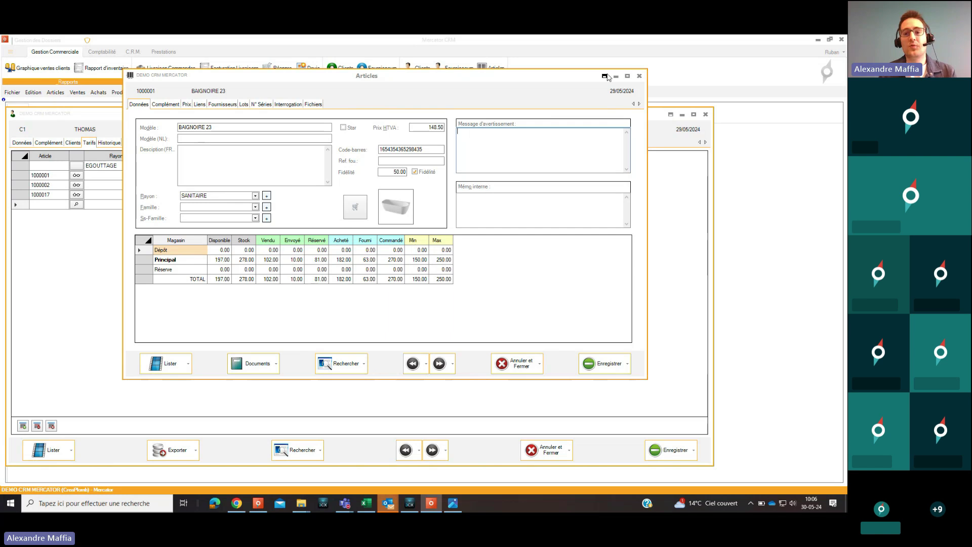
{"action": "left_click", "coordinate": [629, 76]}
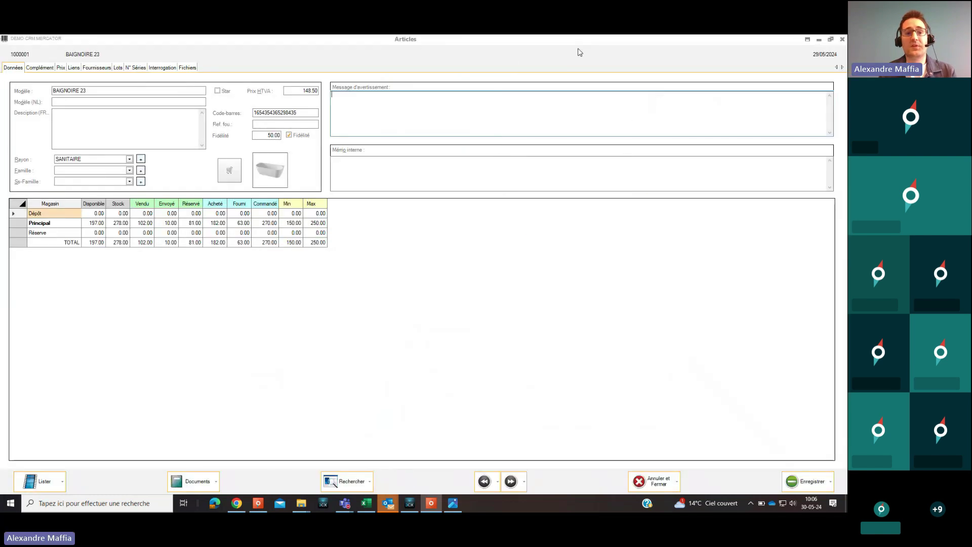
{"action": "left_click", "coordinate": [60, 68]}
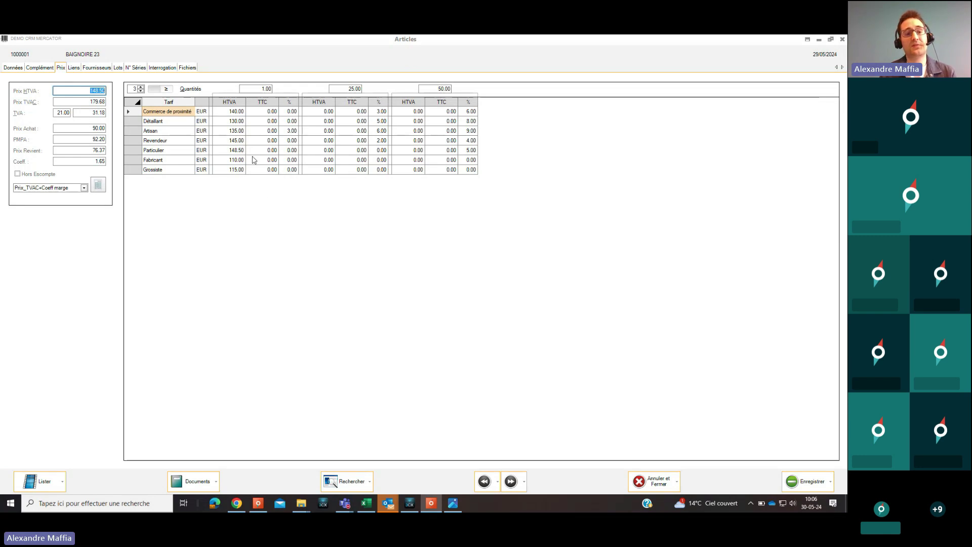
- Examine the article's tariff categories and their HTVA prices, including Détaillant, Artisan, Grossiste and Commerce de proximité
{"action": "left_click", "coordinate": [186, 125]}
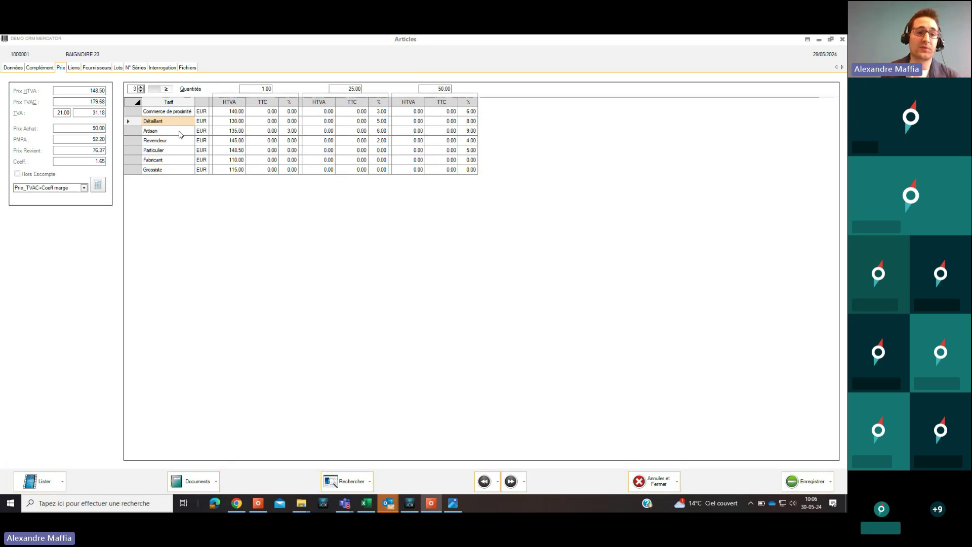
{"action": "left_click", "coordinate": [177, 132]}
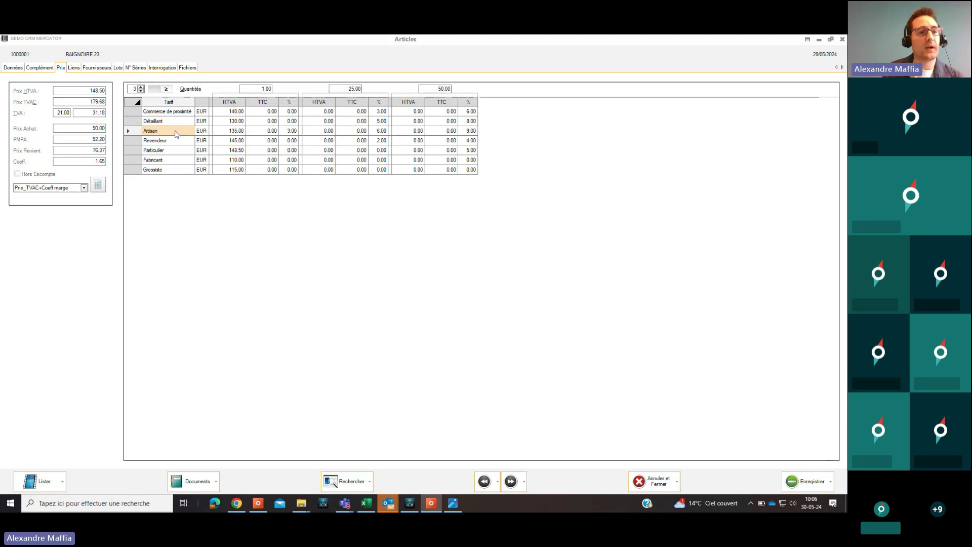
{"action": "left_click", "coordinate": [135, 122]}
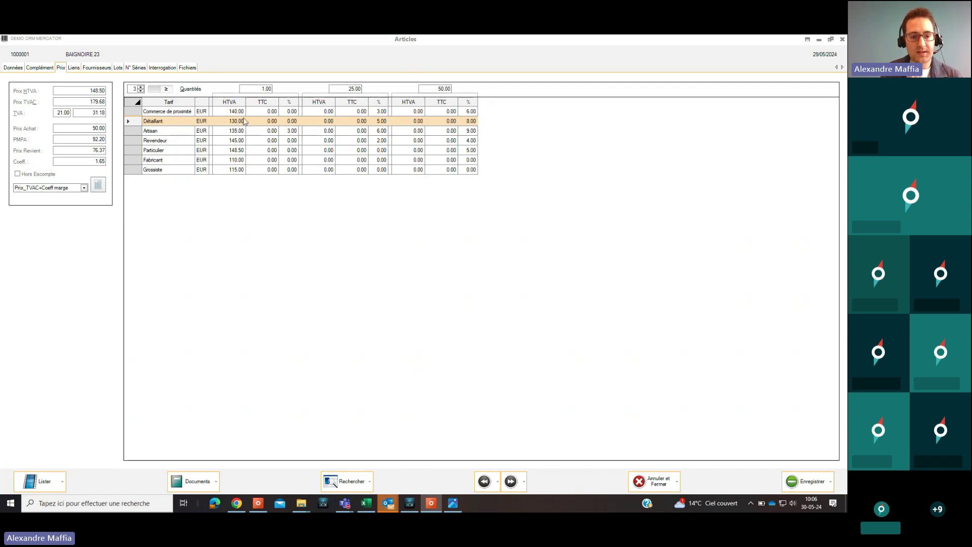
{"action": "left_click", "coordinate": [235, 170]}
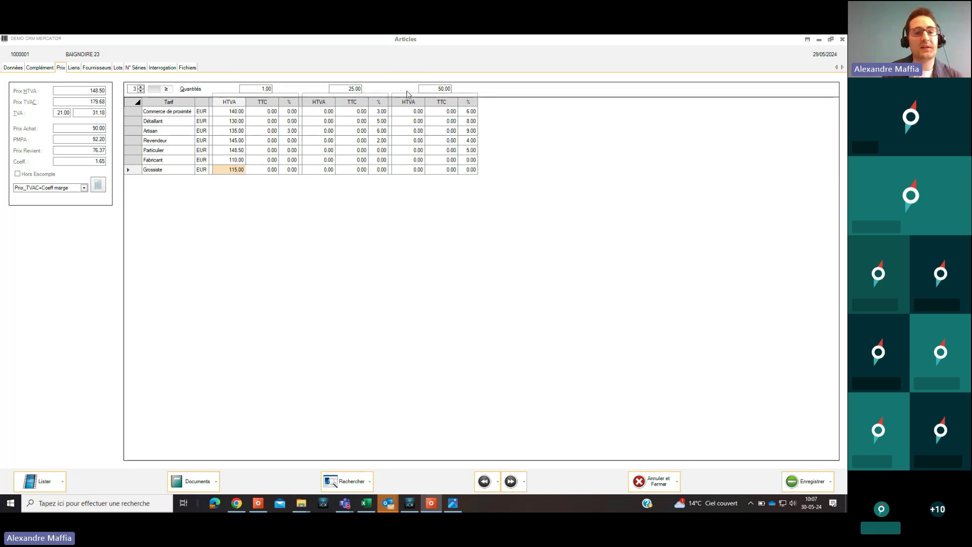
{"action": "left_click", "coordinate": [231, 111]}
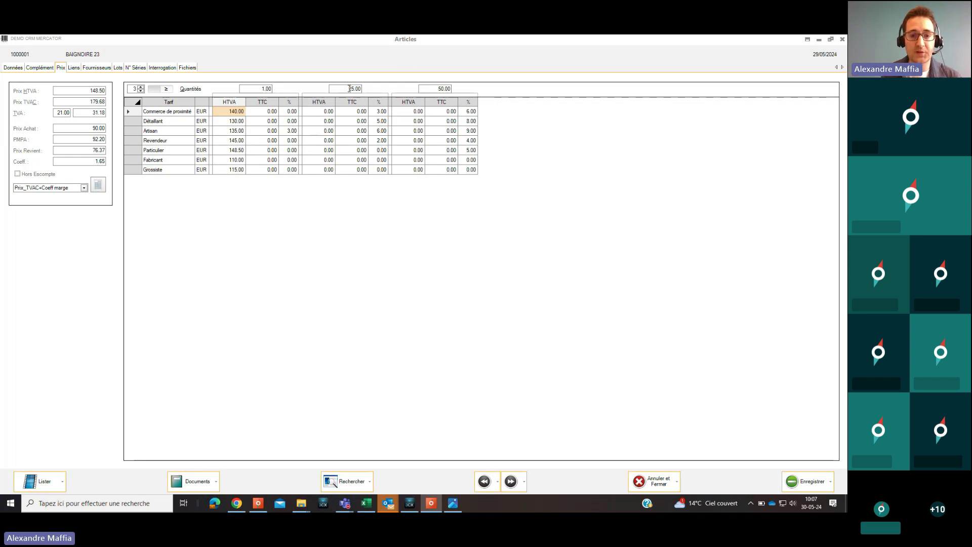
- Examine the article's quantity-based prices and discounts at 25 and 50 units, particularly for the Détaillant tariff
{"action": "left_click", "coordinate": [329, 112]}
{"action": "left_click", "coordinate": [328, 122]}
{"action": "left_click", "coordinate": [326, 133]}
{"action": "left_click", "coordinate": [328, 151]}
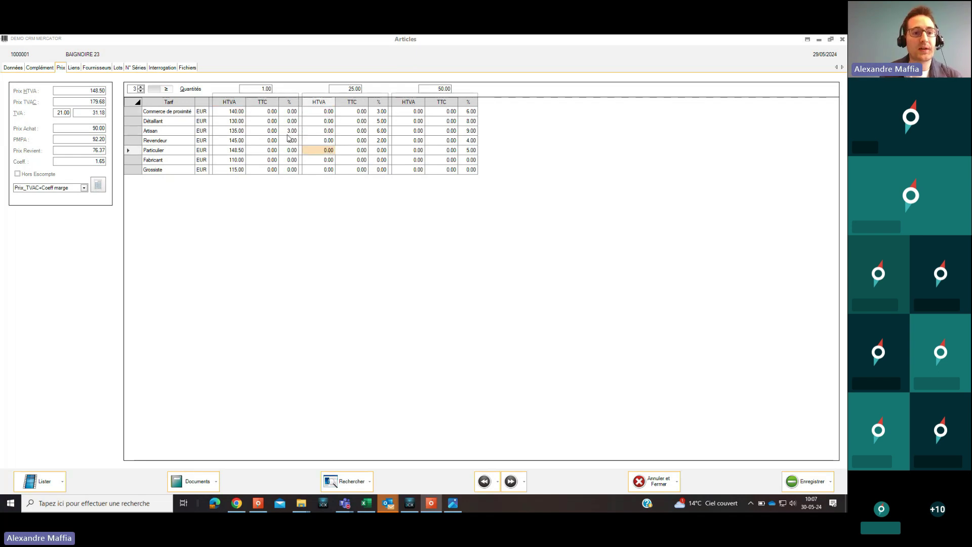
{"action": "left_click", "coordinate": [136, 121]}
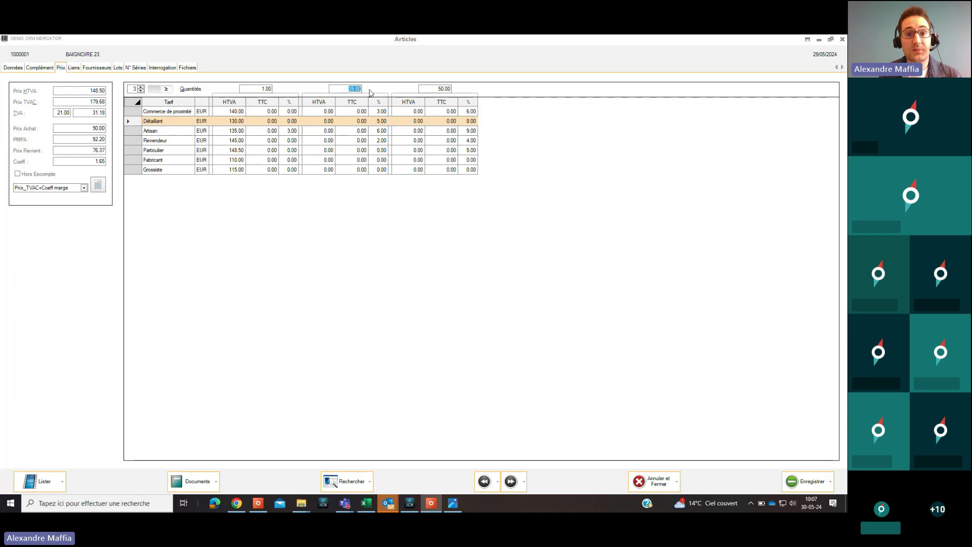
{"action": "left_click", "coordinate": [379, 122]}
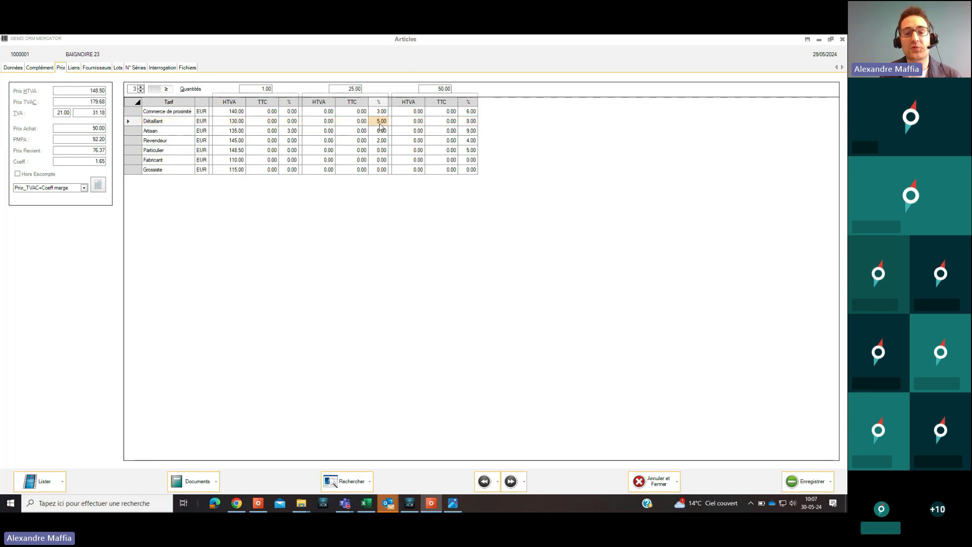
{"action": "left_click", "coordinate": [437, 89]}
{"action": "left_click", "coordinate": [474, 124]}
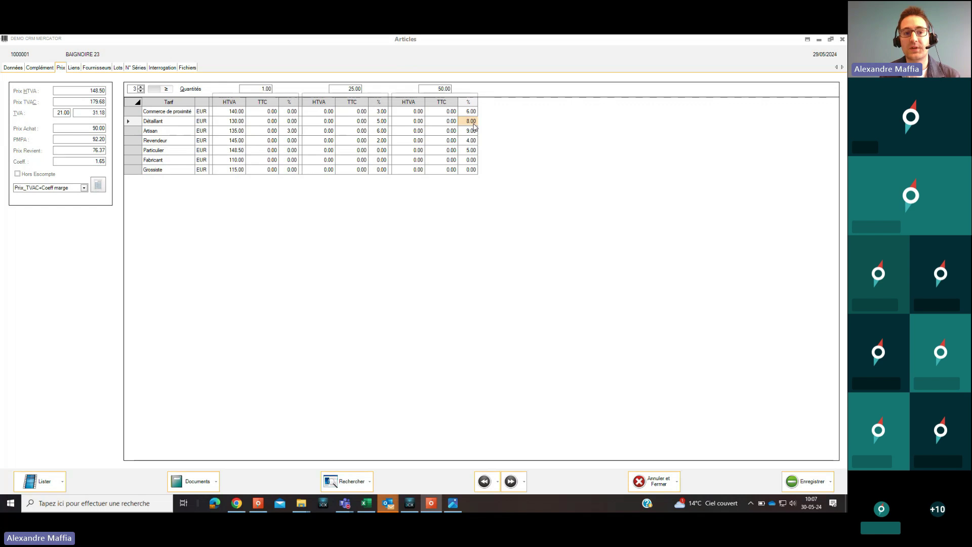
- Try different numbers of quantity breaks in the article's price grid, from four down to one and back to four
{"action": "left_click", "coordinate": [141, 87]}
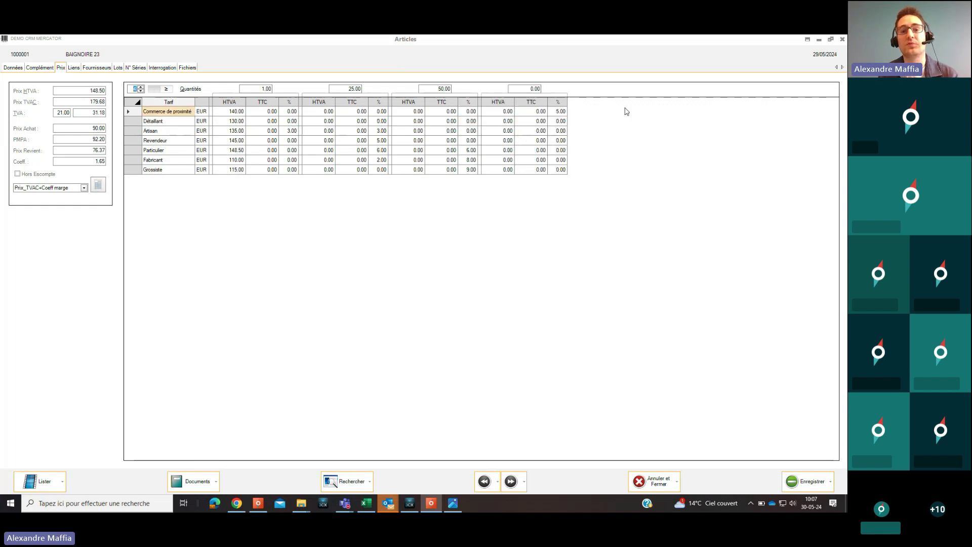
{"action": "left_click", "coordinate": [141, 91]}
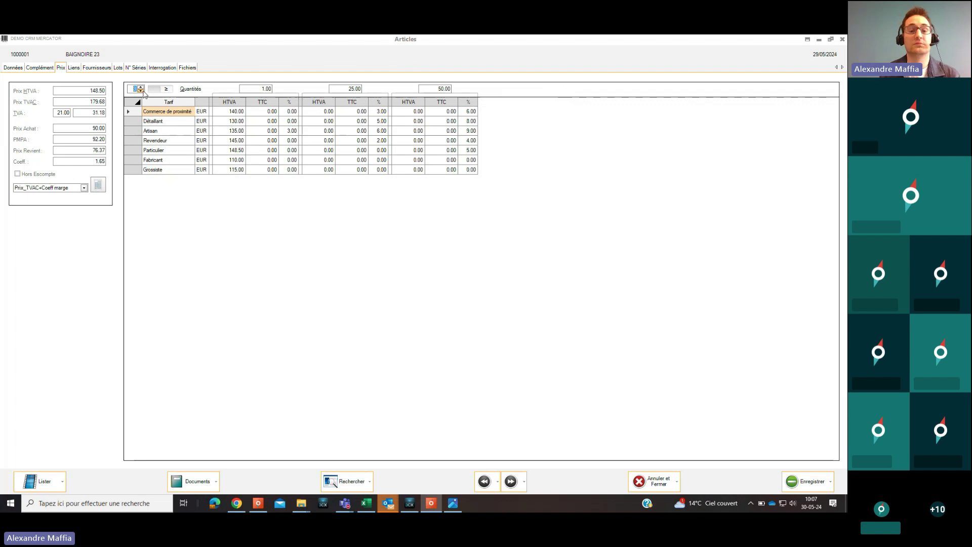
{"action": "left_click", "coordinate": [141, 91]}
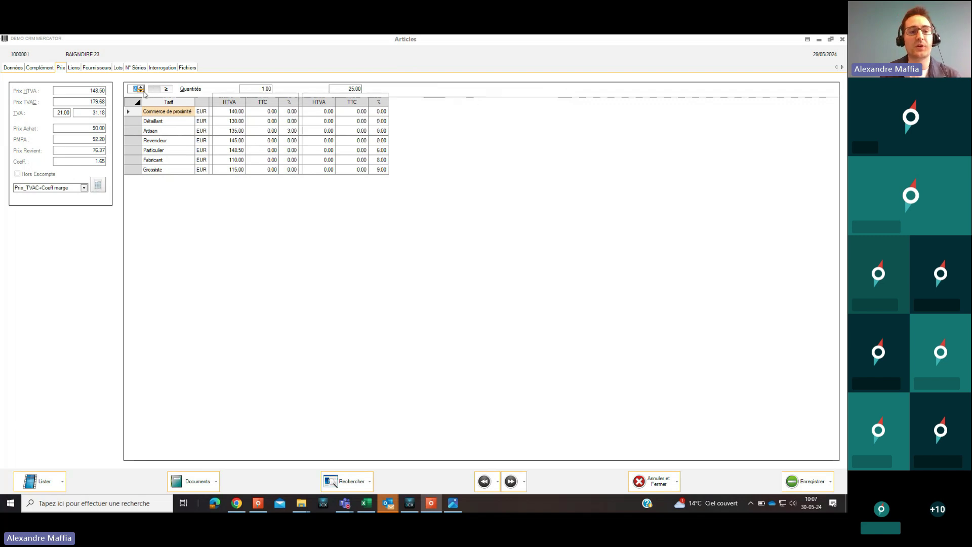
{"action": "left_click", "coordinate": [142, 92]}
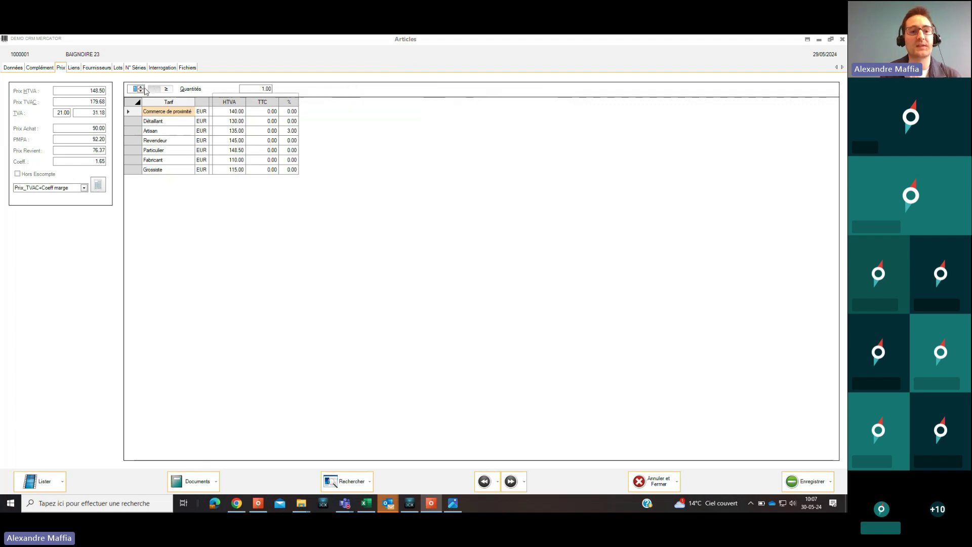
{"action": "left_click", "coordinate": [142, 88]}
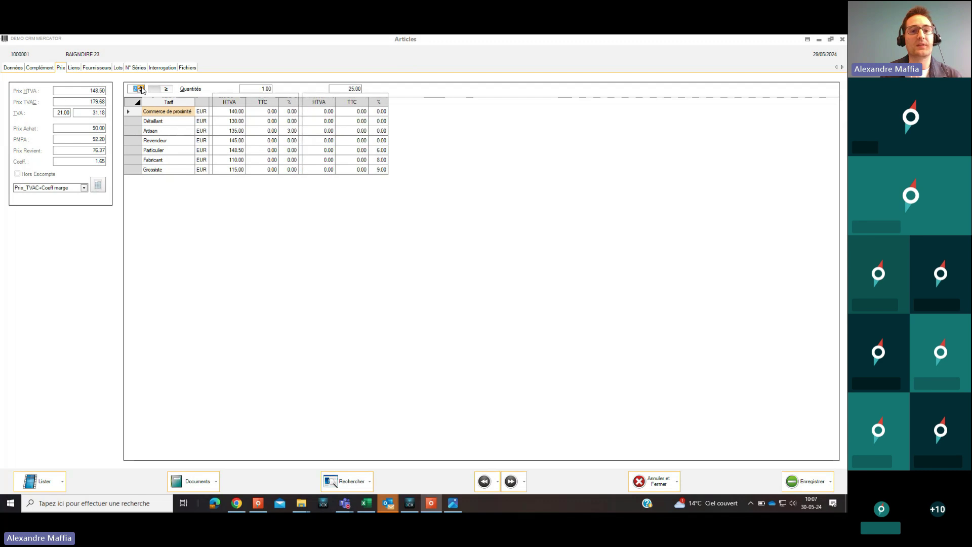
{"action": "left_click", "coordinate": [142, 89]}
{"action": "left_click", "coordinate": [142, 88]}
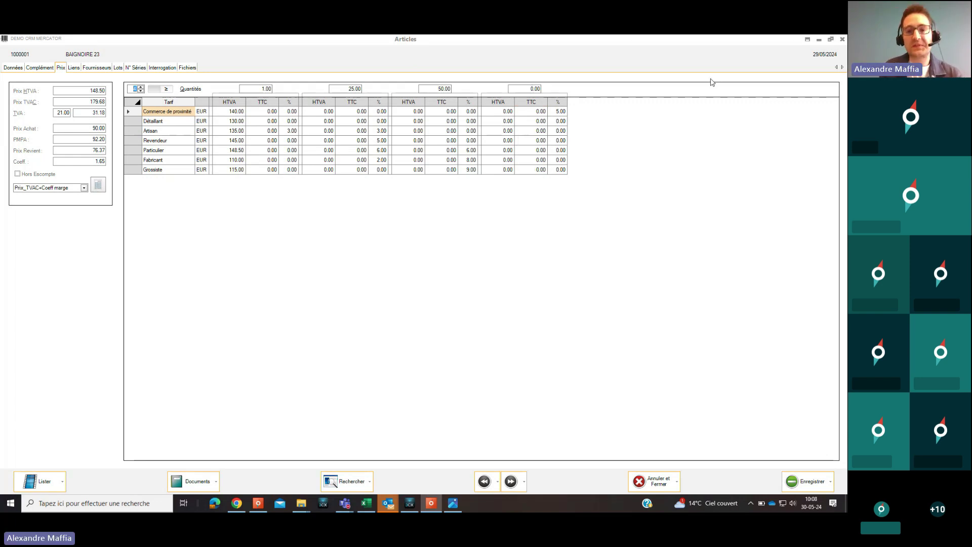
- Close the BAIGNOIRE 23 article record and return to the client's tariffs
{"action": "left_click", "coordinate": [843, 39]}
{"action": "left_click", "coordinate": [408, 283]}
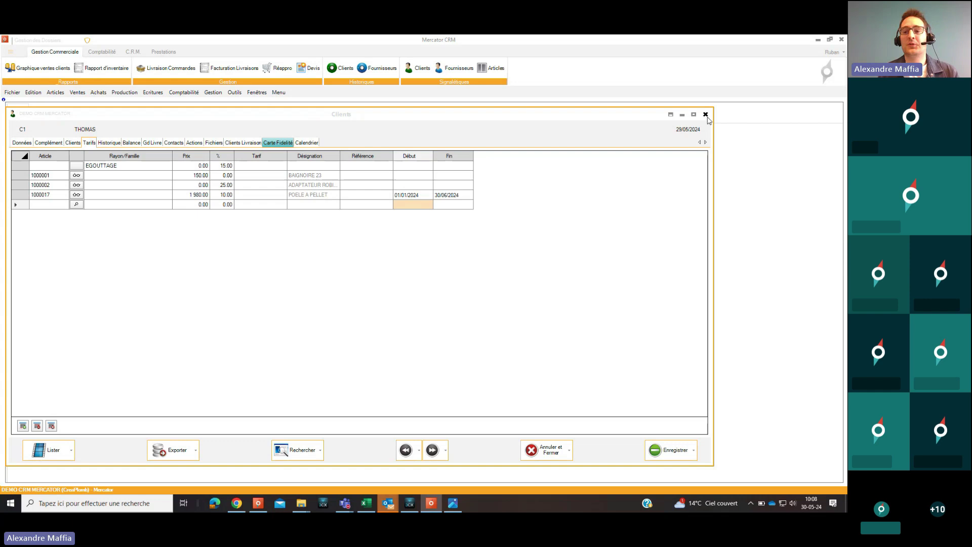
- Close the client's record and open the list of client discounts (Liste Remises)
{"action": "left_click", "coordinate": [706, 114]}
{"action": "left_click", "coordinate": [343, 304]}
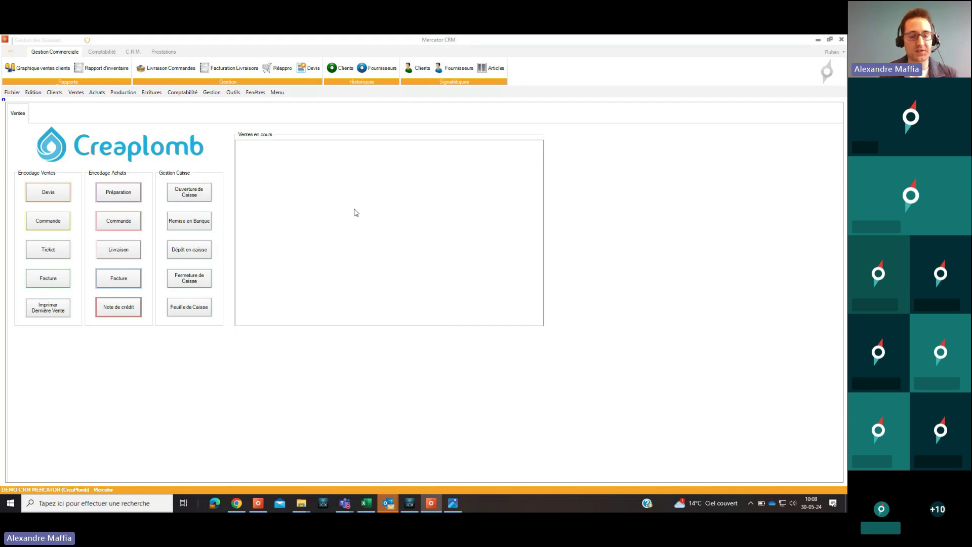
{"action": "left_click", "coordinate": [233, 96]}
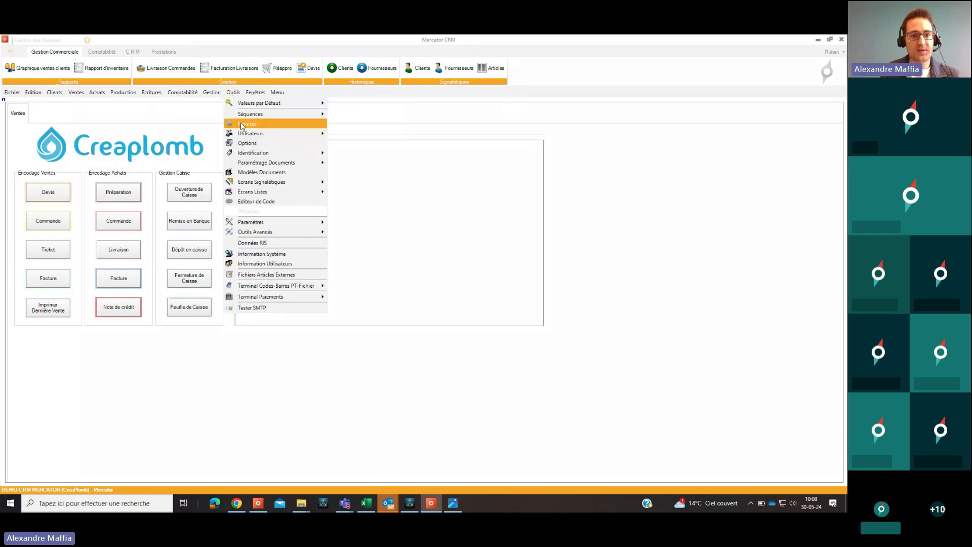
{"action": "left_click", "coordinate": [242, 126]}
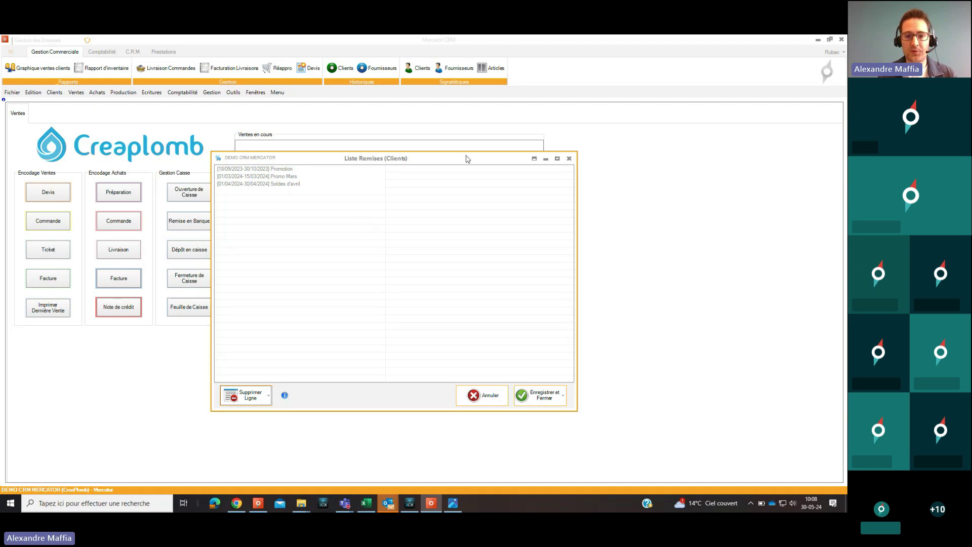
{"action": "left_click_drag", "start_coordinate": [462, 160], "coordinate": [472, 122]}
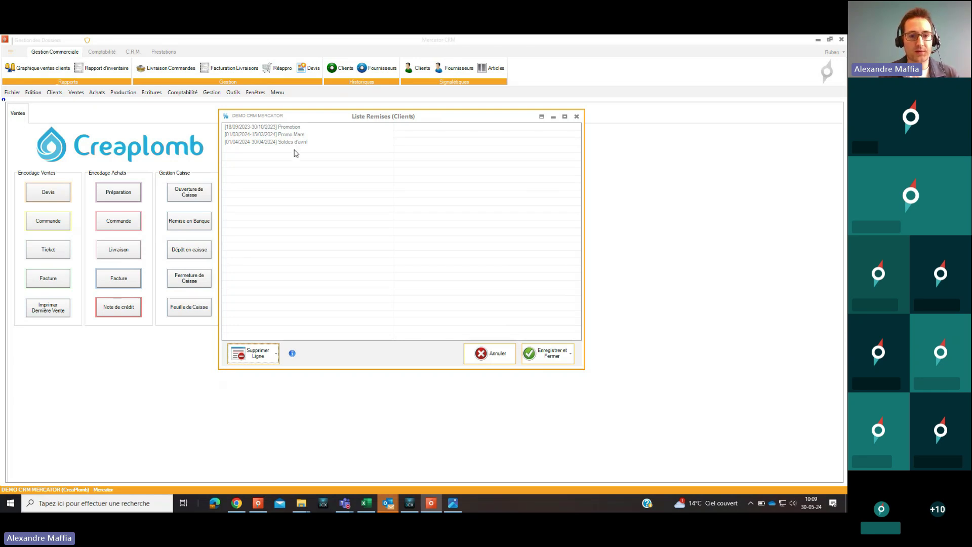
- Examine the existing date-limited discounts Promotion, Promo Mars and Soldes d'avril
{"action": "left_click", "coordinate": [234, 128]}
{"action": "left_click", "coordinate": [243, 136]}
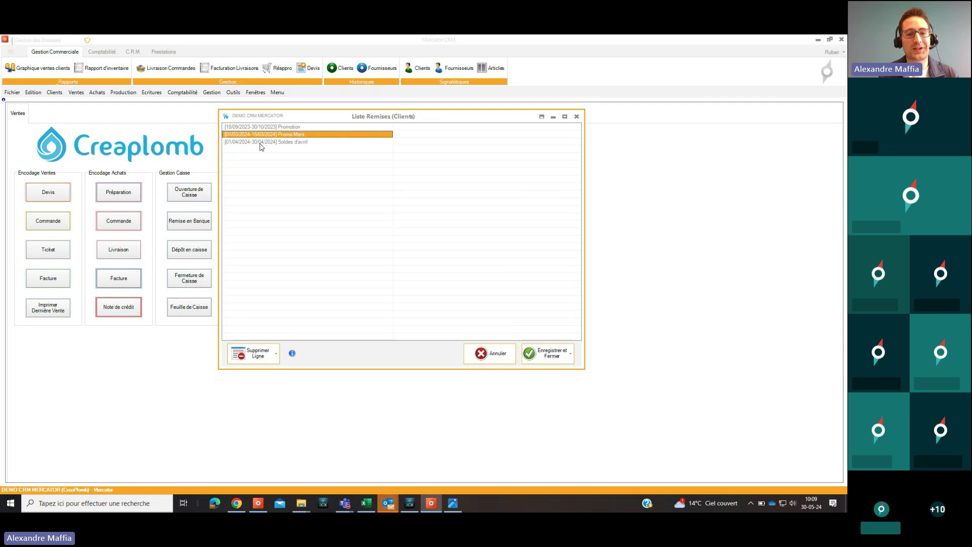
{"action": "left_click", "coordinate": [261, 143]}
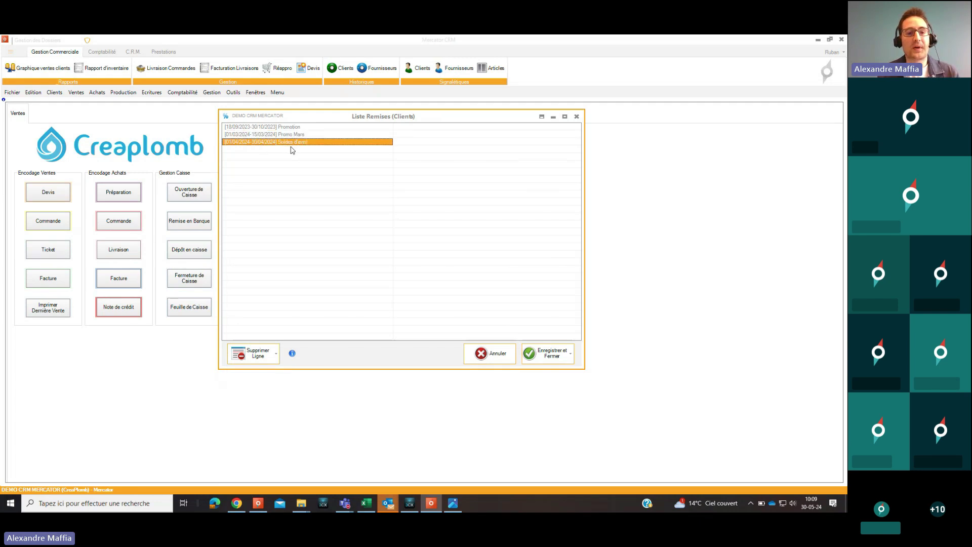
{"action": "left_click_drag", "start_coordinate": [300, 116], "coordinate": [307, 129]}
{"action": "left_click", "coordinate": [310, 148]}
{"action": "left_click", "coordinate": [311, 156]}
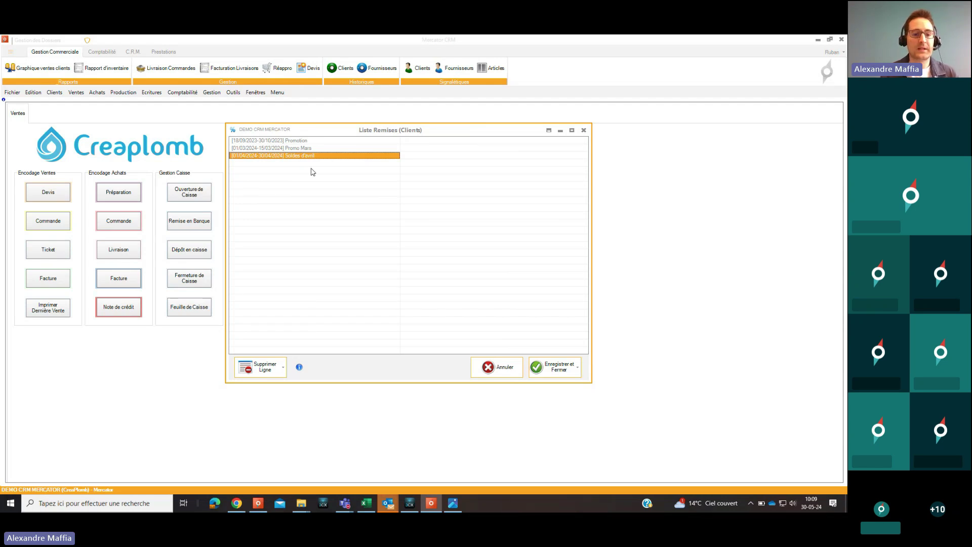
- Add a new discount to the list and open it for editing, saving the list changes
{"action": "left_click", "coordinate": [284, 370]}
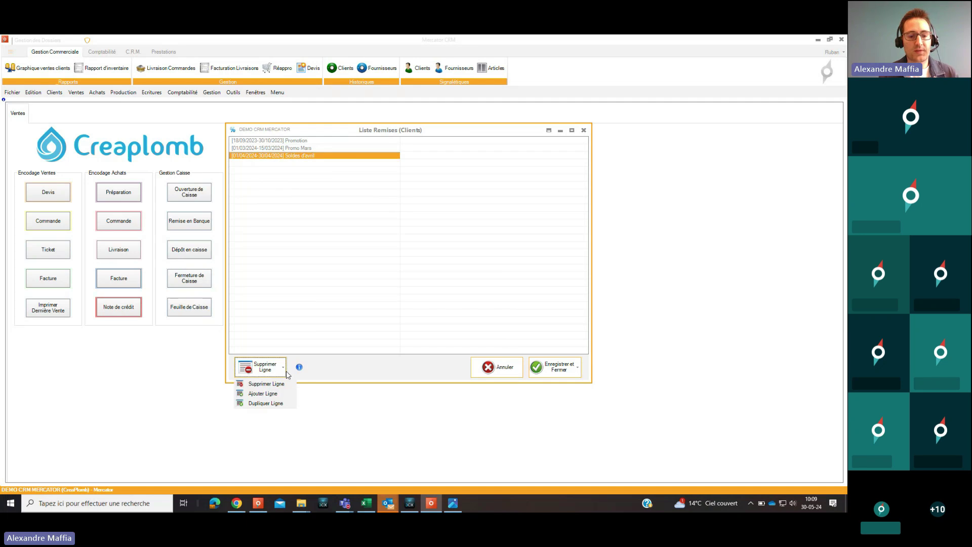
{"action": "left_click", "coordinate": [263, 394]}
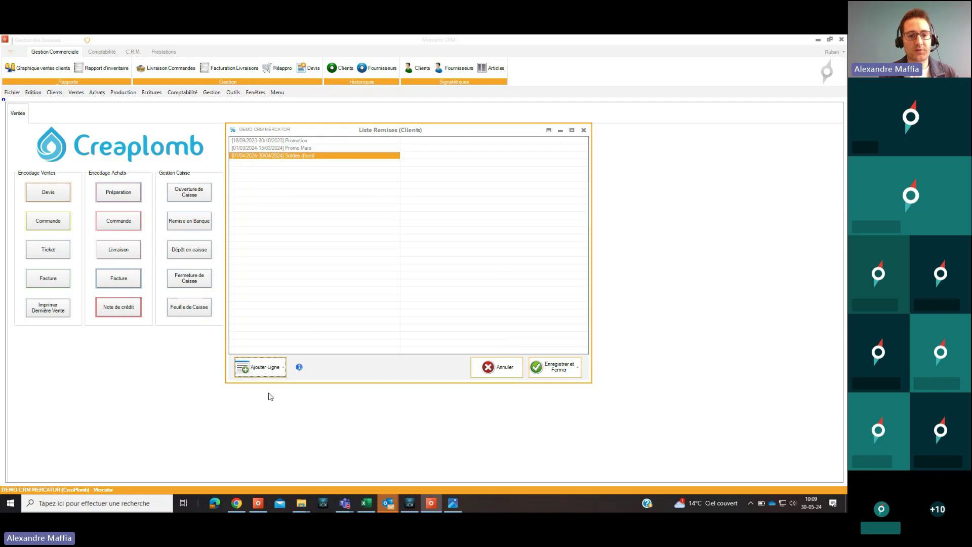
{"action": "left_click", "coordinate": [306, 164]}
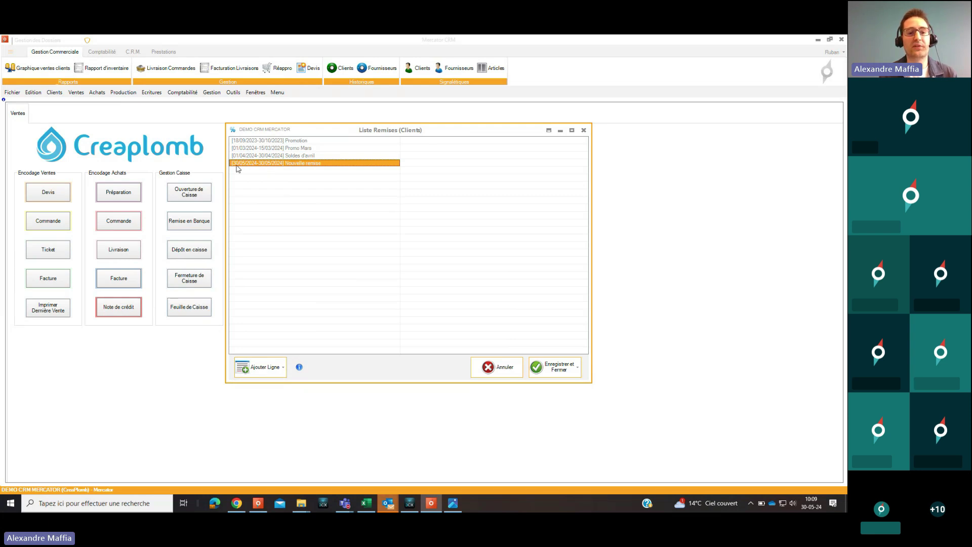
{"action": "double_click", "coordinate": [310, 165]}
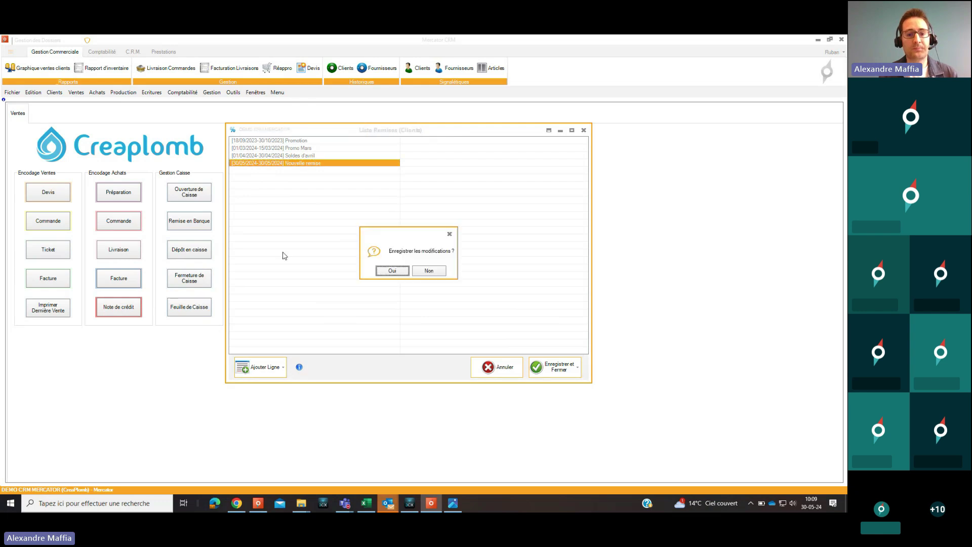
{"action": "left_click", "coordinate": [390, 272]}
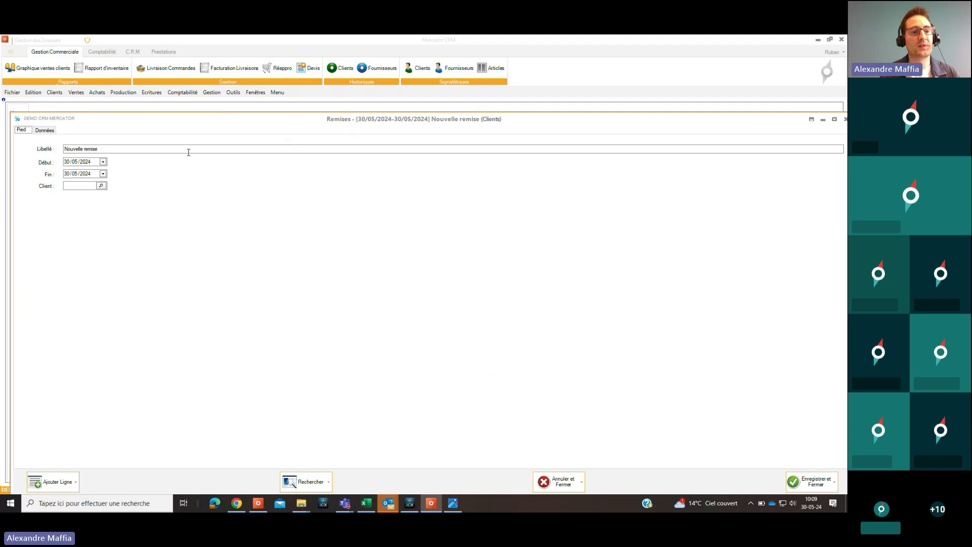
- Name the new discount "Promos de printemps" and set its validity from 01/05/2024 to 30/06/2024
{"action": "key", "text": "Tab"}
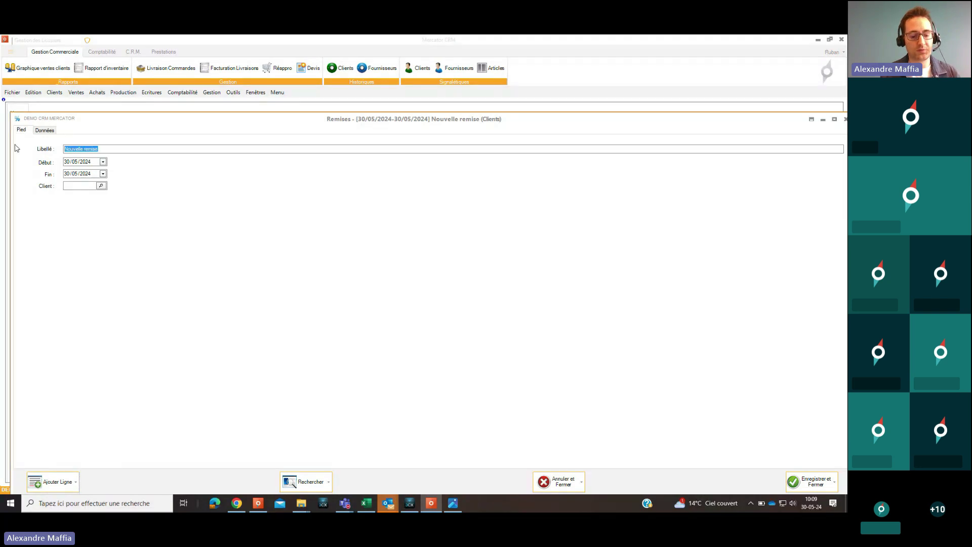
{"action": "type", "text": "Promos de printemps"}
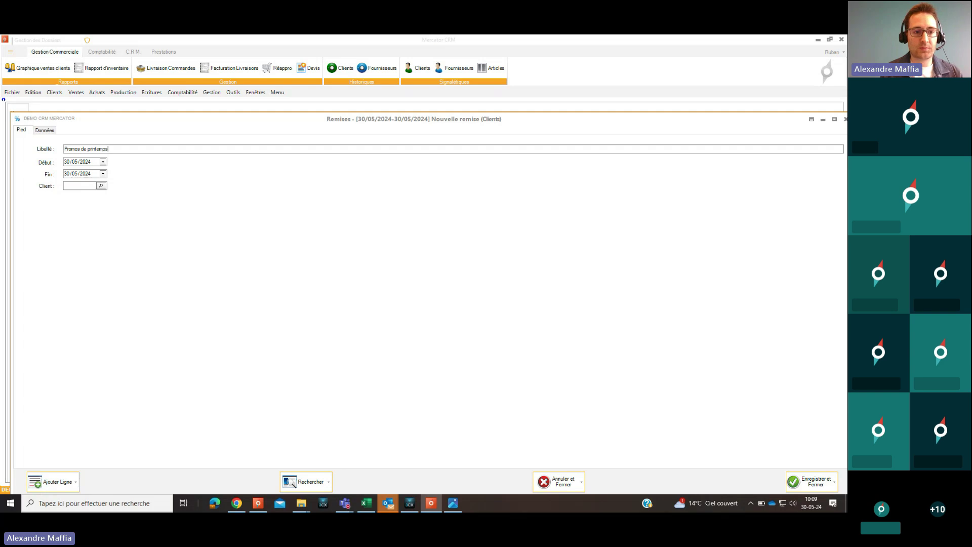
{"action": "left_click", "coordinate": [67, 162]}
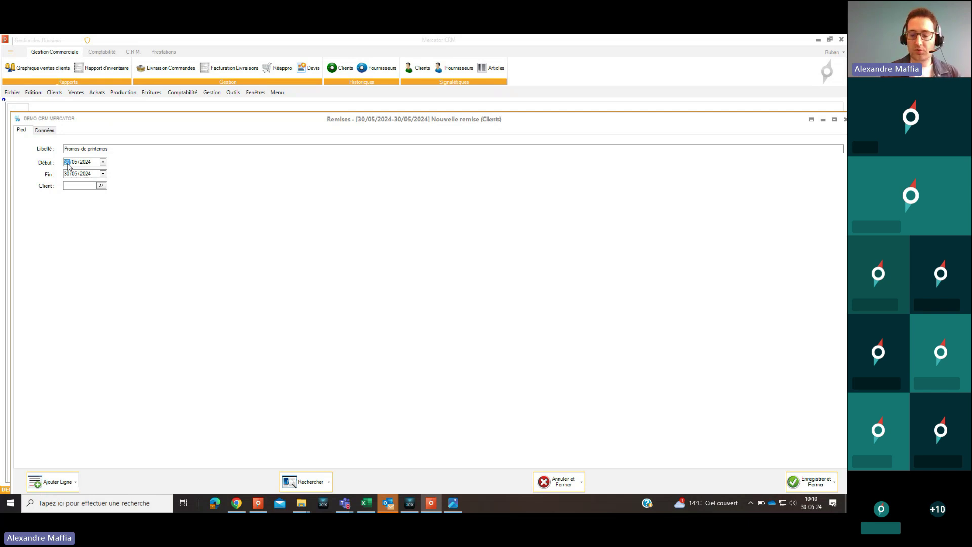
{"action": "type", "text": "01"}
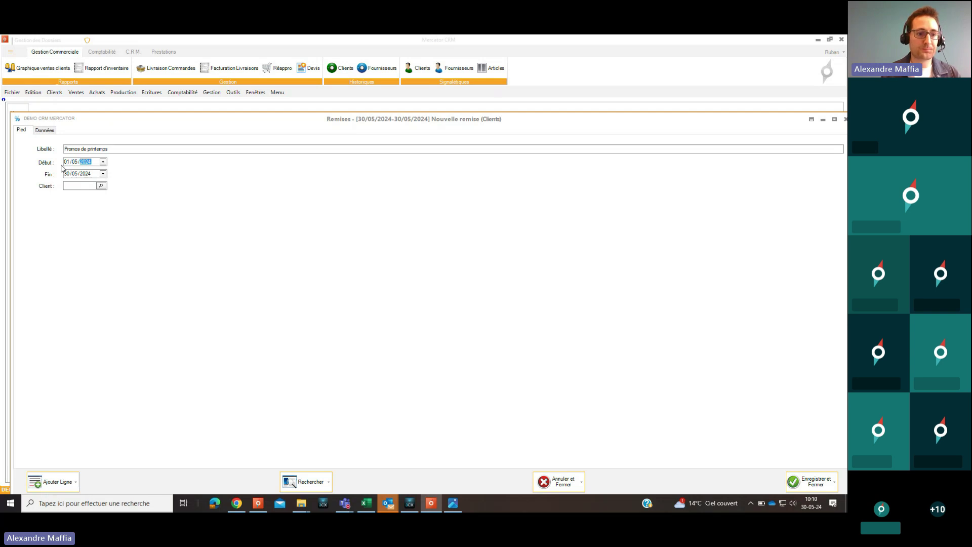
{"action": "left_click", "coordinate": [74, 174]}
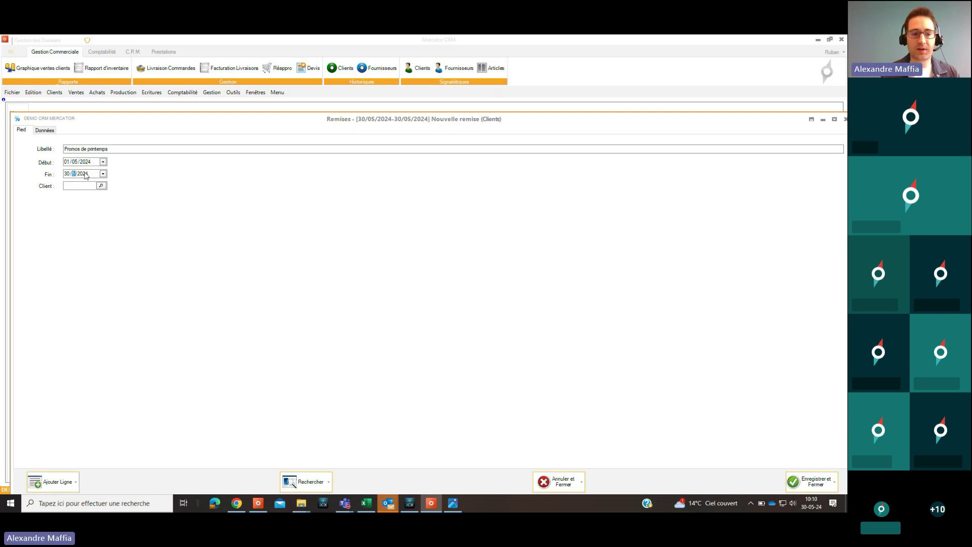
{"action": "type", "text": "06"}
{"action": "key", "text": "Tab"}
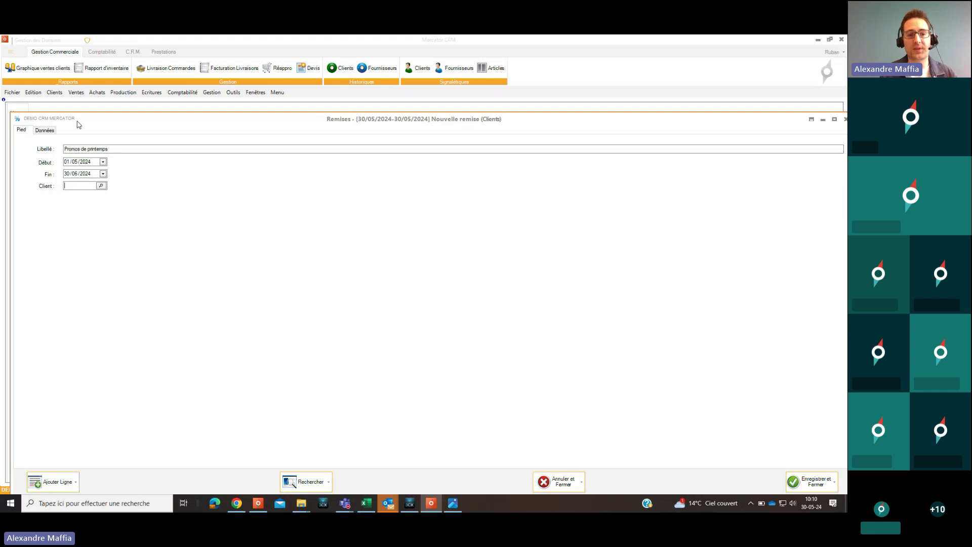
- Maximize the discount window and switch its save action to Enregistrer, which keeps the window open
{"action": "left_click_drag", "start_coordinate": [127, 121], "coordinate": [128, 100]}
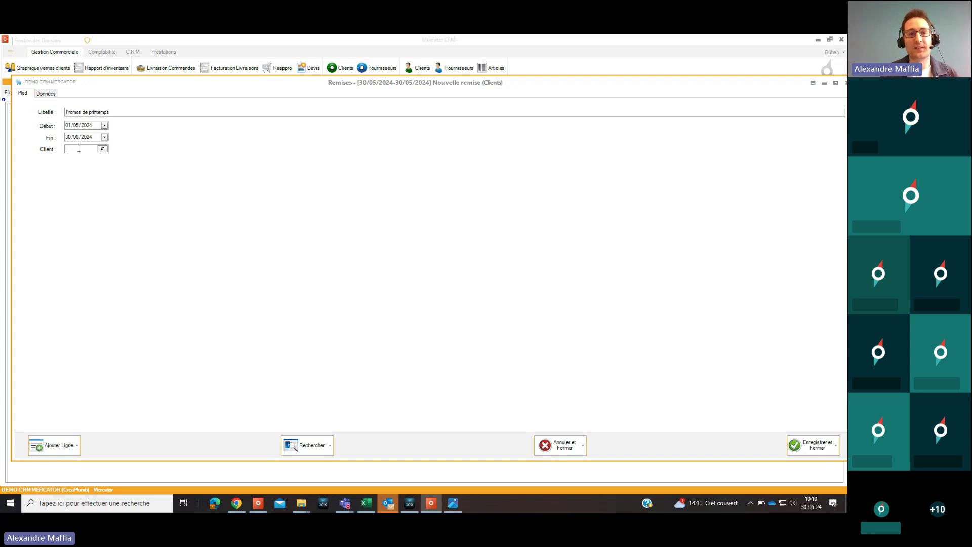
{"action": "left_click_drag", "start_coordinate": [114, 84], "coordinate": [178, 157]}
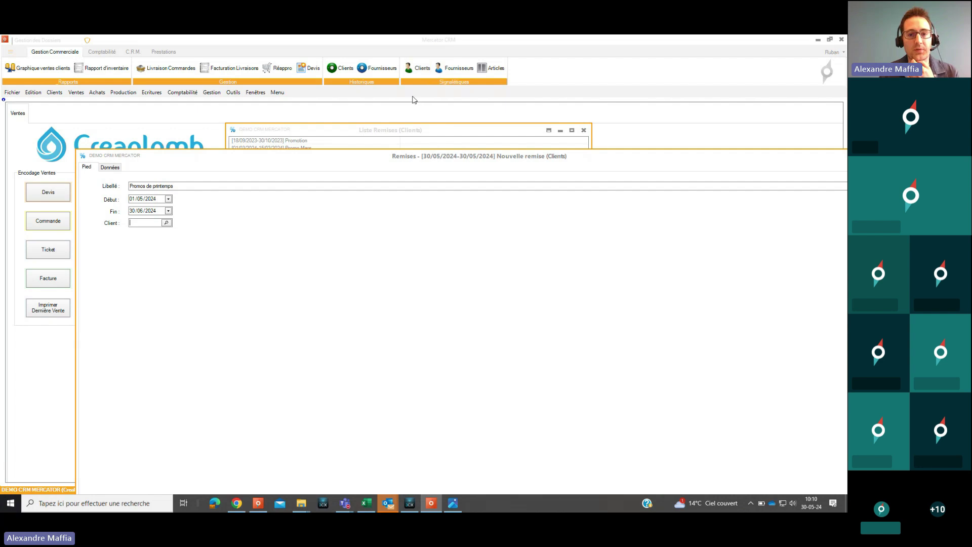
{"action": "left_click_drag", "start_coordinate": [316, 159], "coordinate": [279, 102]}
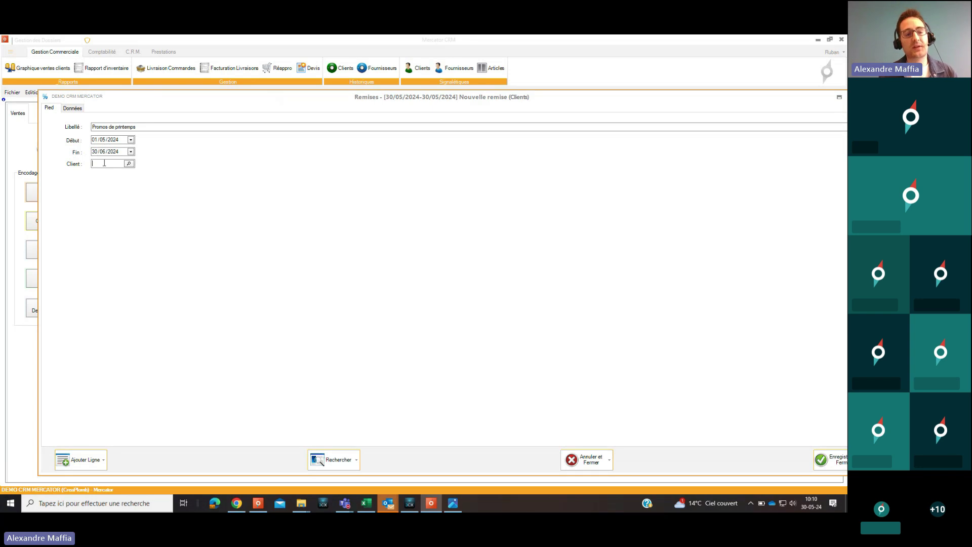
{"action": "double_click", "coordinate": [268, 99]}
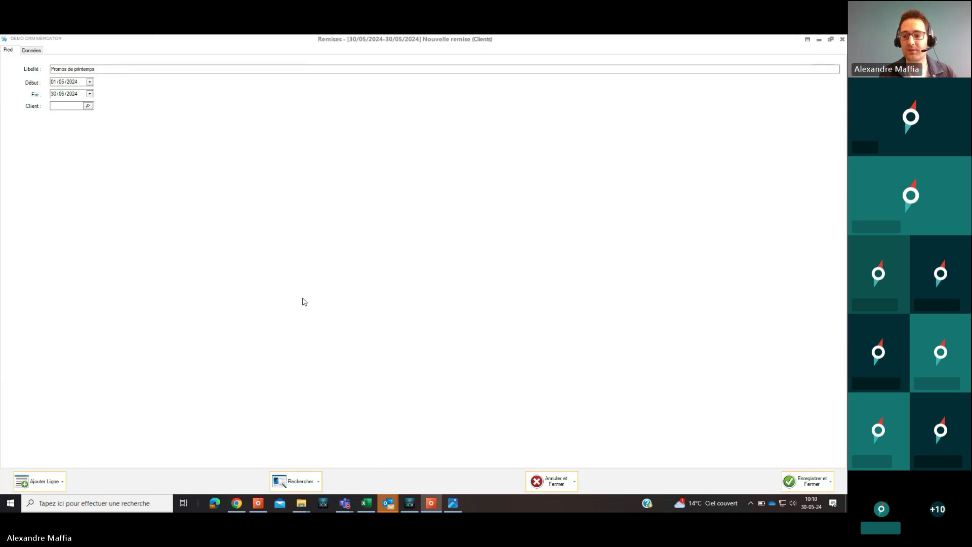
{"action": "left_click", "coordinate": [831, 488]}
{"action": "left_click", "coordinate": [803, 476]}
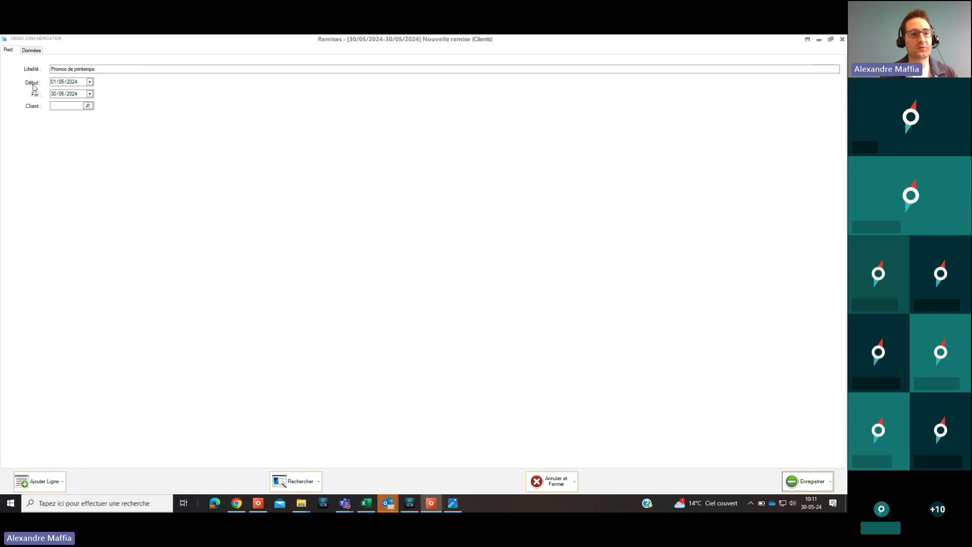
- Add three blank lines to the discount's data grid (Données)
{"action": "left_click", "coordinate": [22, 50]}
{"action": "left_click", "coordinate": [32, 50]}
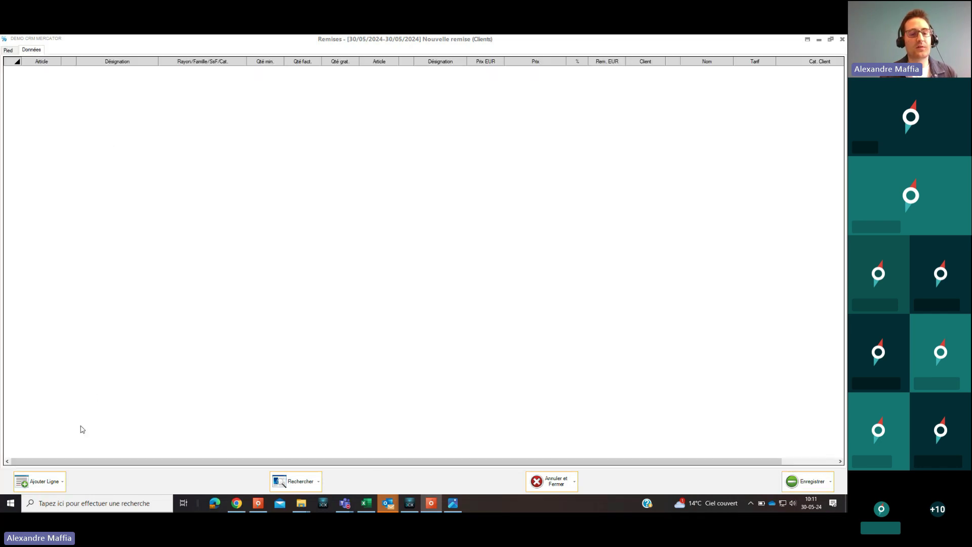
{"action": "left_click", "coordinate": [48, 482]}
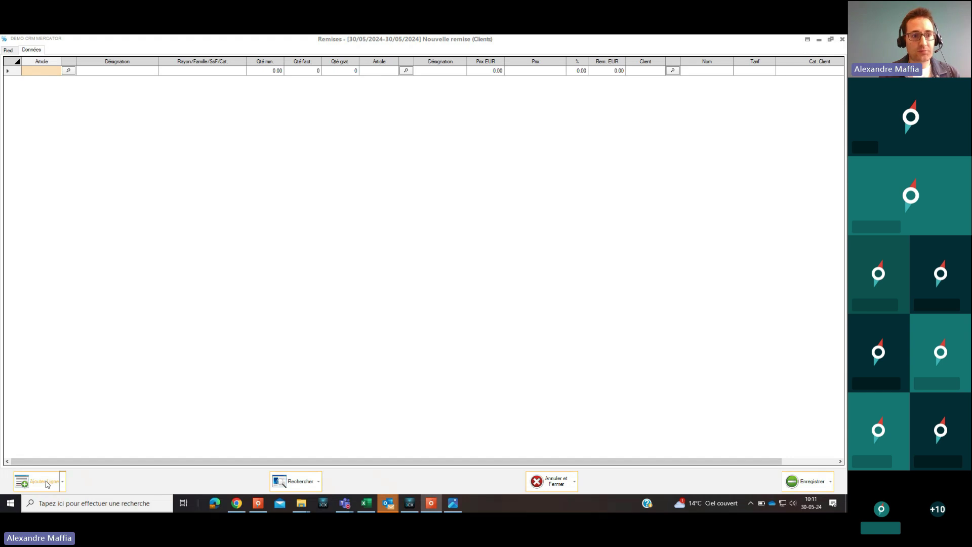
{"action": "left_click", "coordinate": [48, 482]}
{"action": "left_click", "coordinate": [48, 482]}
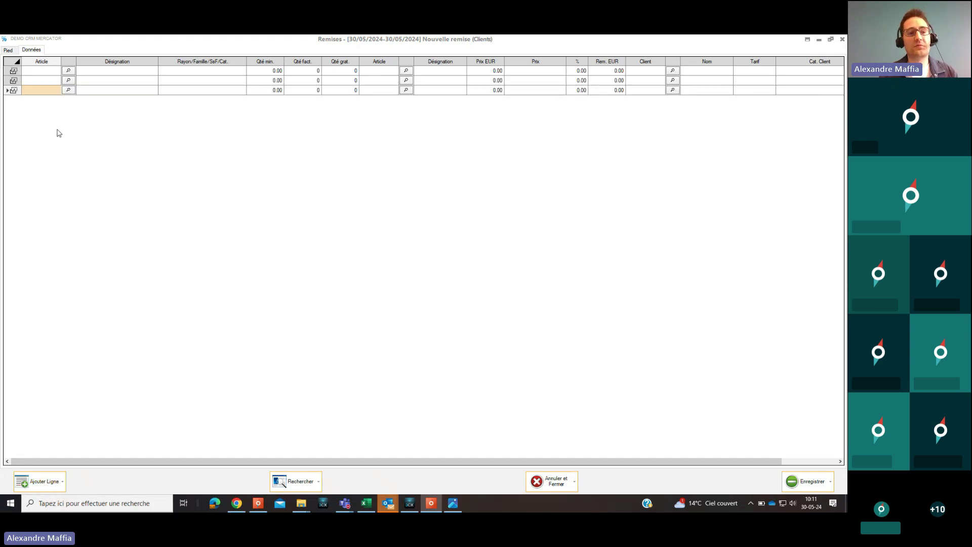
- Enter article 1000001 in the first line of the discount grid
{"action": "left_click", "coordinate": [45, 72]}
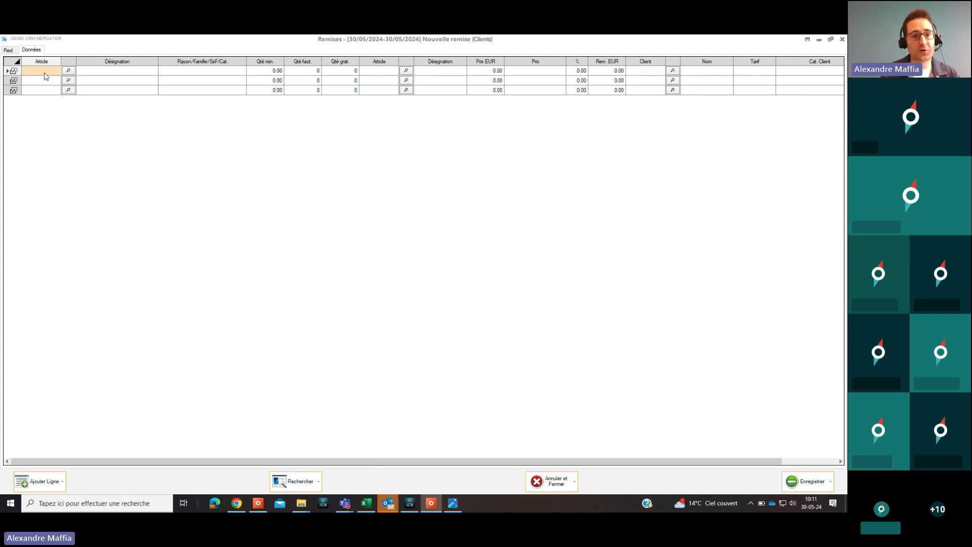
{"action": "left_click", "coordinate": [45, 73]}
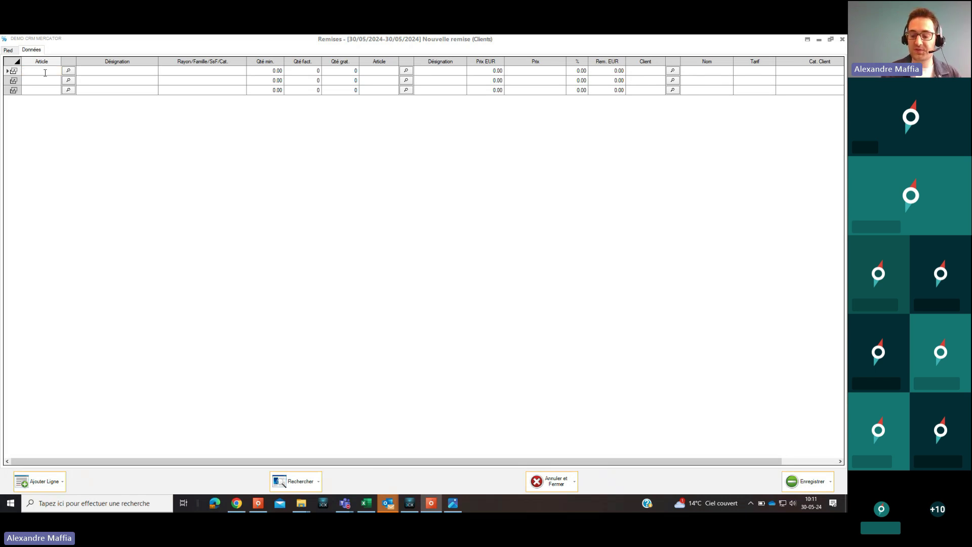
{"action": "type", "text": "1000001"}
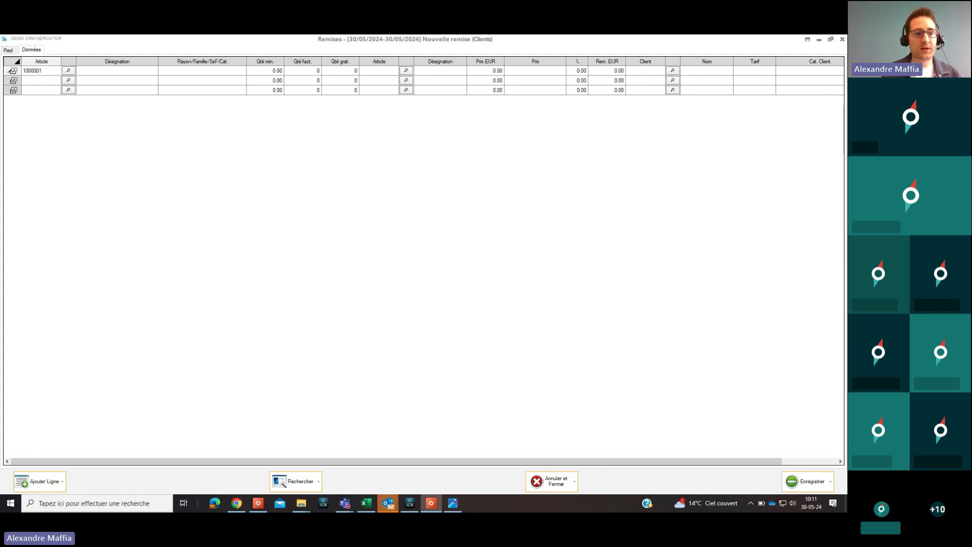
{"action": "key", "text": "Tab"}
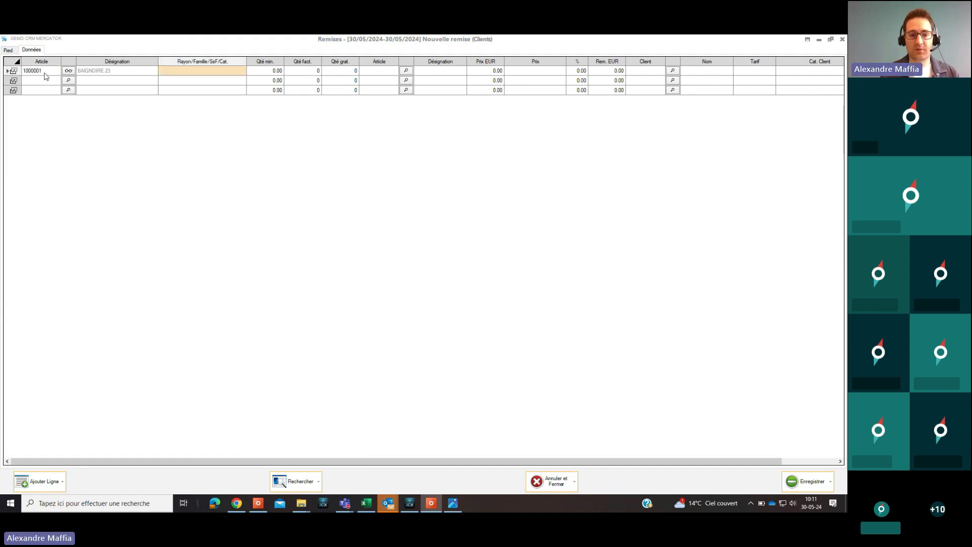
- Set a 10% discount on the first line's article and return to the discount's header data (Pied)
{"action": "key", "text": "Tab"}
{"action": "key", "text": "Tab"}
{"action": "key", "text": "Tab"}
{"action": "key", "text": "Tab"}
{"action": "key", "text": "Tab"}
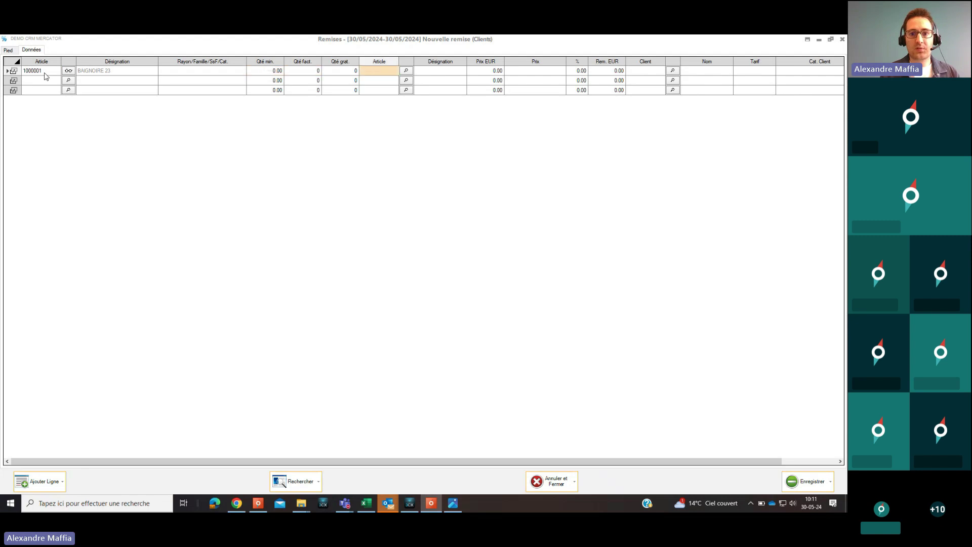
{"action": "key", "text": "Tab"}
{"action": "key", "text": "Tab"}
{"action": "key", "text": "Tab"}
{"action": "key", "text": "Tab"}
{"action": "type", "text": "010"}
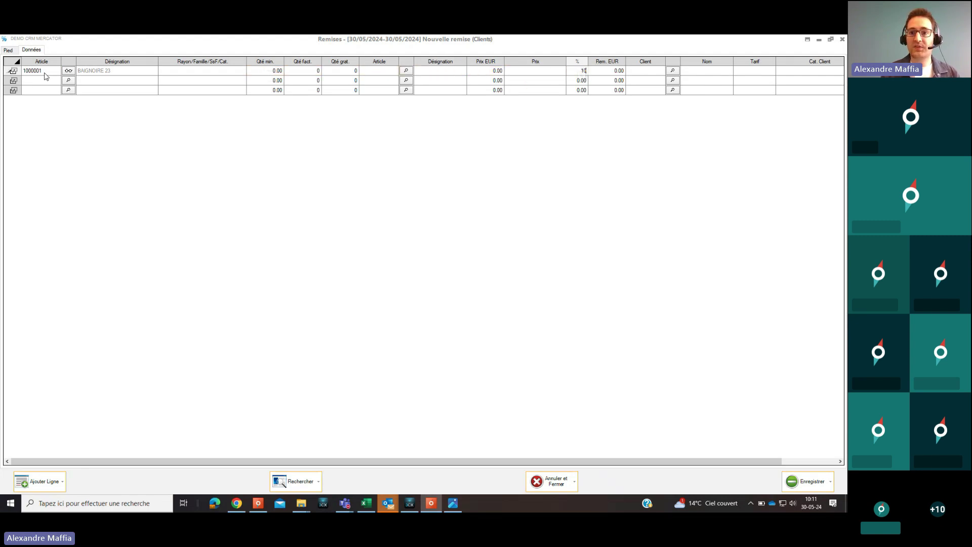
{"action": "key", "text": "Tab"}
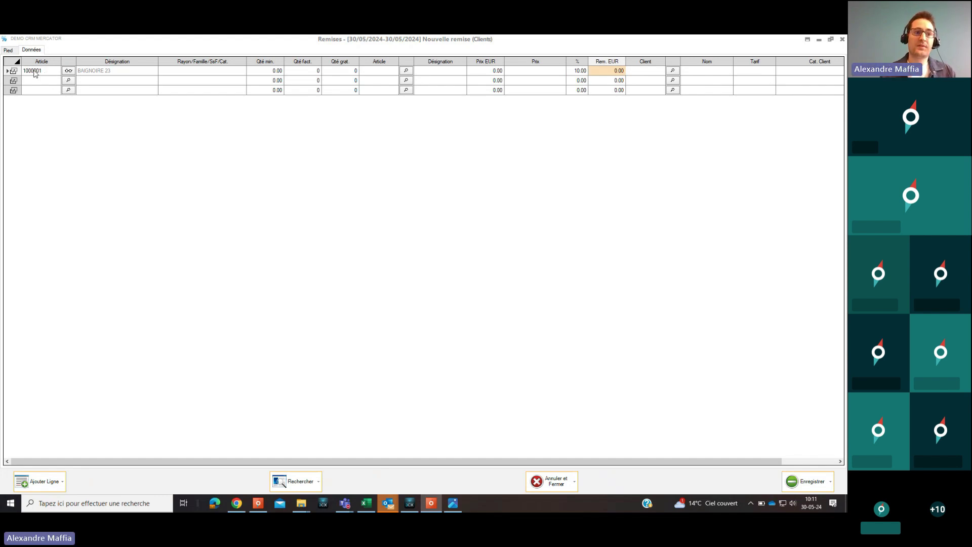
{"action": "left_click", "coordinate": [34, 74]}
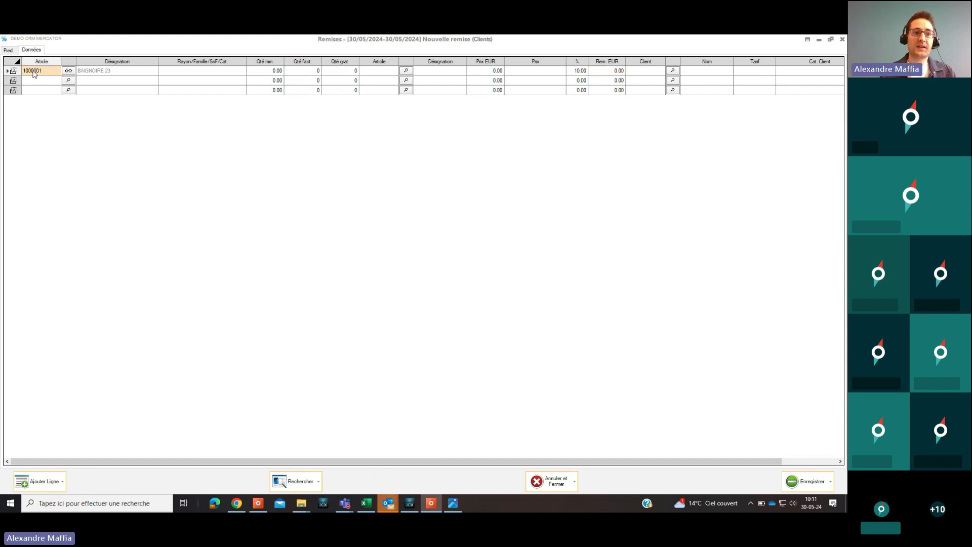
{"action": "left_click", "coordinate": [13, 53]}
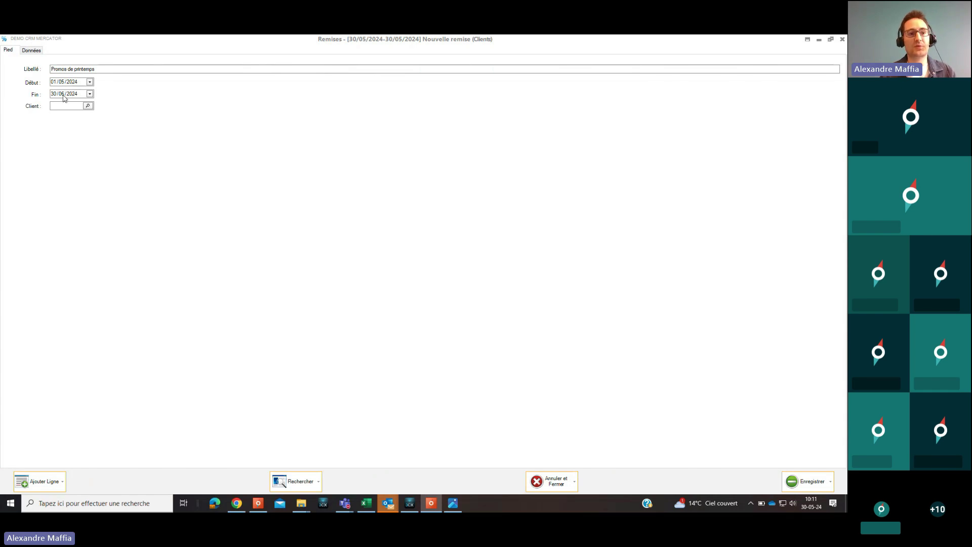
- Return to the discount's data grid (Données) and enter article 1000005 in the second line
{"action": "left_click", "coordinate": [33, 51]}
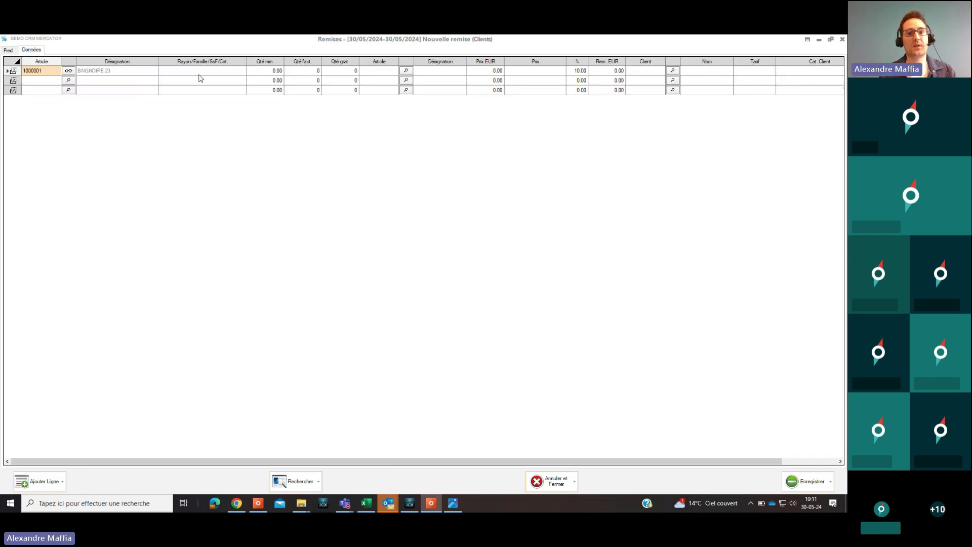
{"action": "left_click", "coordinate": [36, 80]}
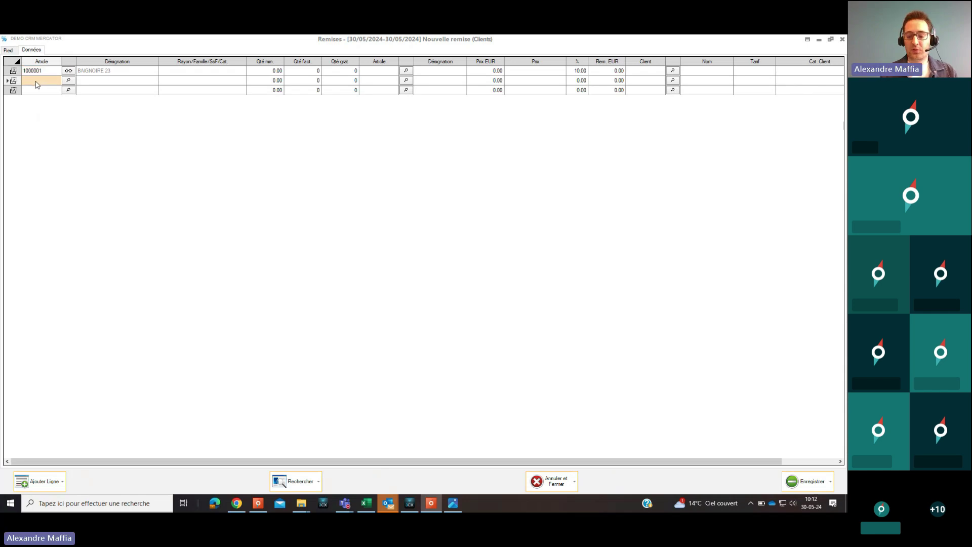
{"action": "type", "text": "1000005"}
{"action": "key", "text": "Tab"}
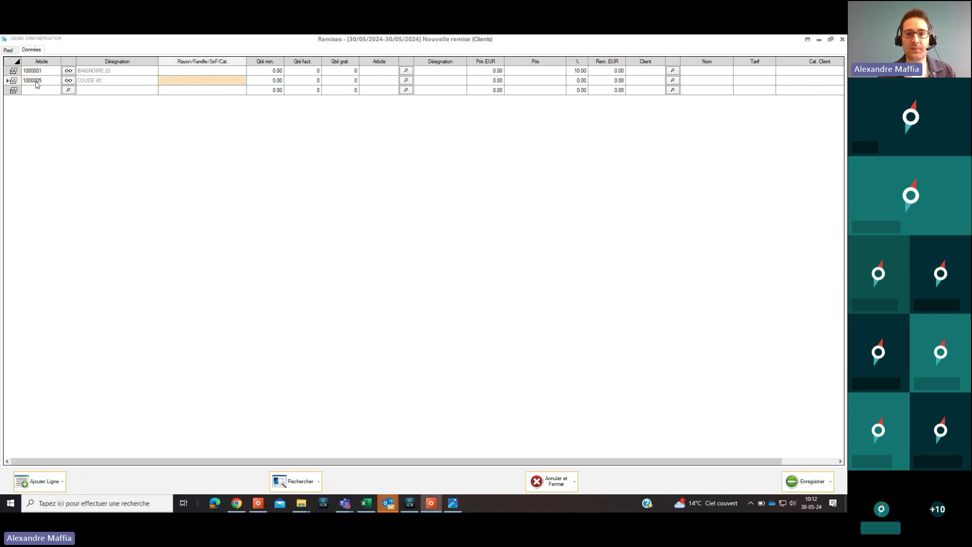
- Set a fixed discount amount (Rem. EUR) of 9.50 on the second line's article
{"action": "left_click", "coordinate": [579, 82]}
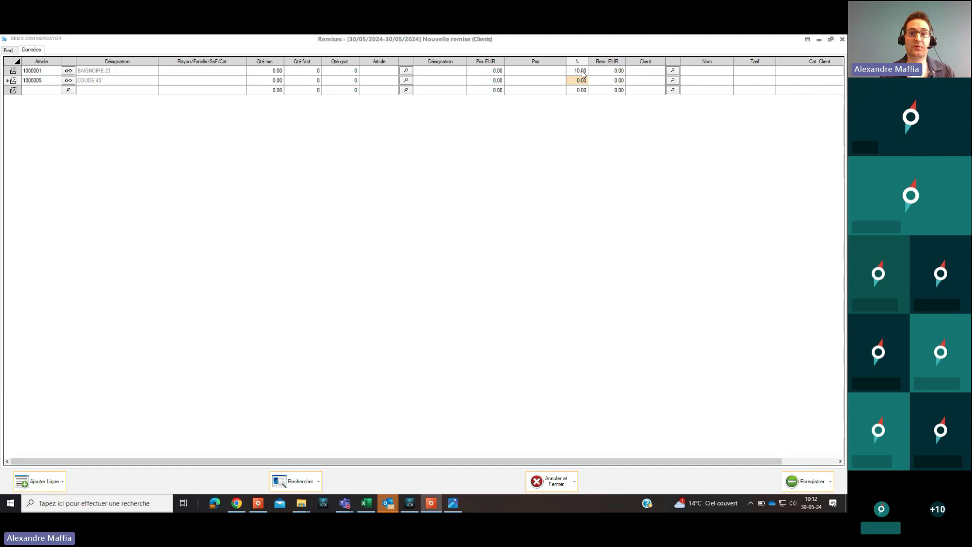
{"action": "left_click", "coordinate": [612, 82]}
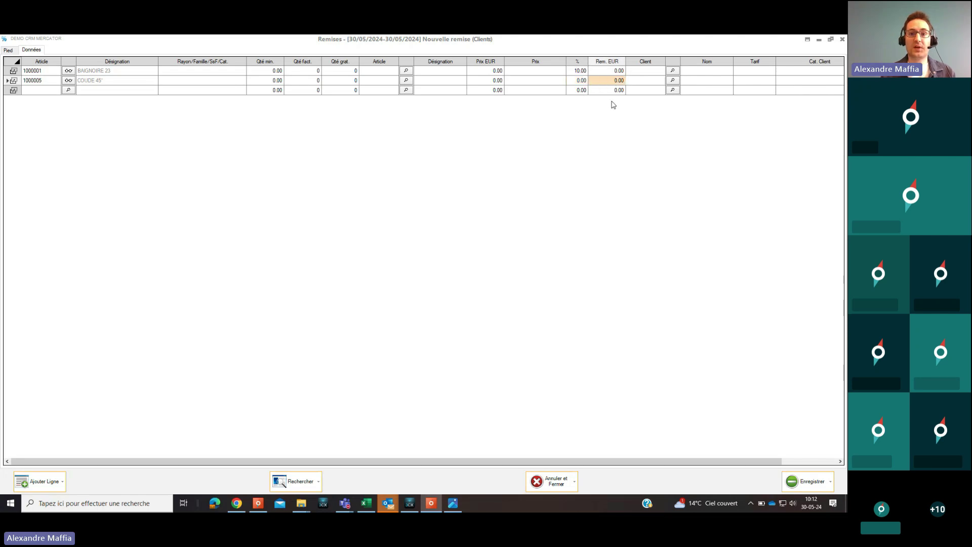
{"action": "type", "text": "9.5"}
{"action": "key", "text": "Tab"}
- Enter article 1000004 in the third line of the discount grid
{"action": "left_click", "coordinate": [38, 91]}
{"action": "type", "text": "1000003"}
{"action": "key", "text": "Escape"}
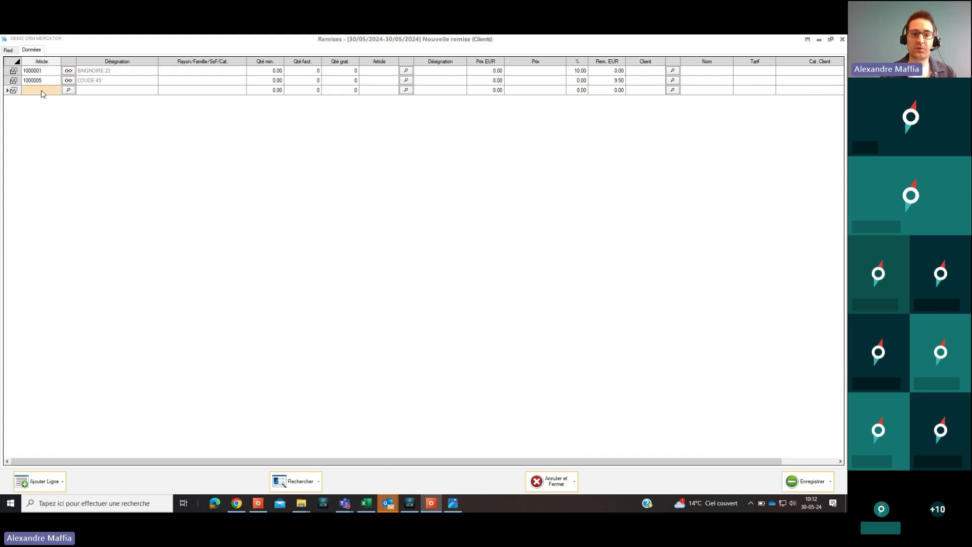
{"action": "type", "text": "1000004"}
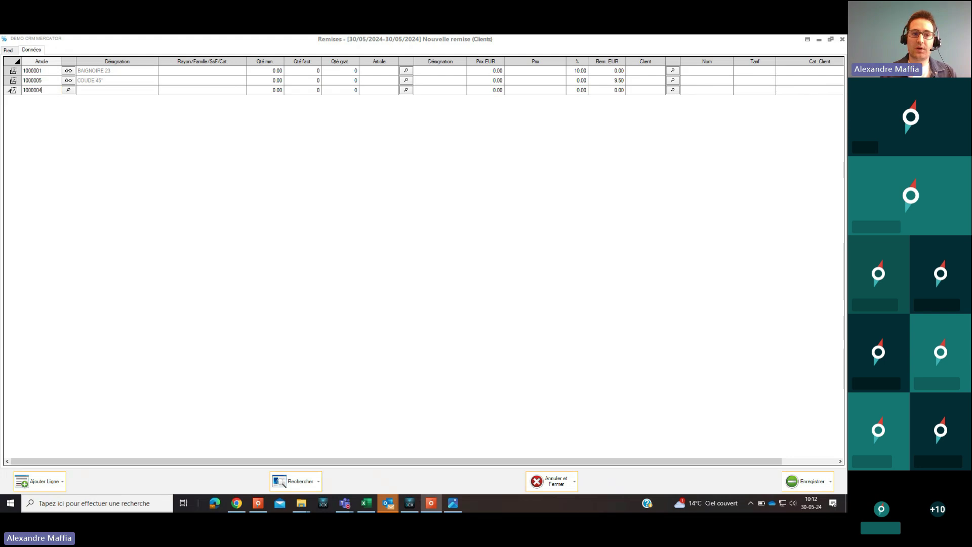
{"action": "key", "text": "Tab"}
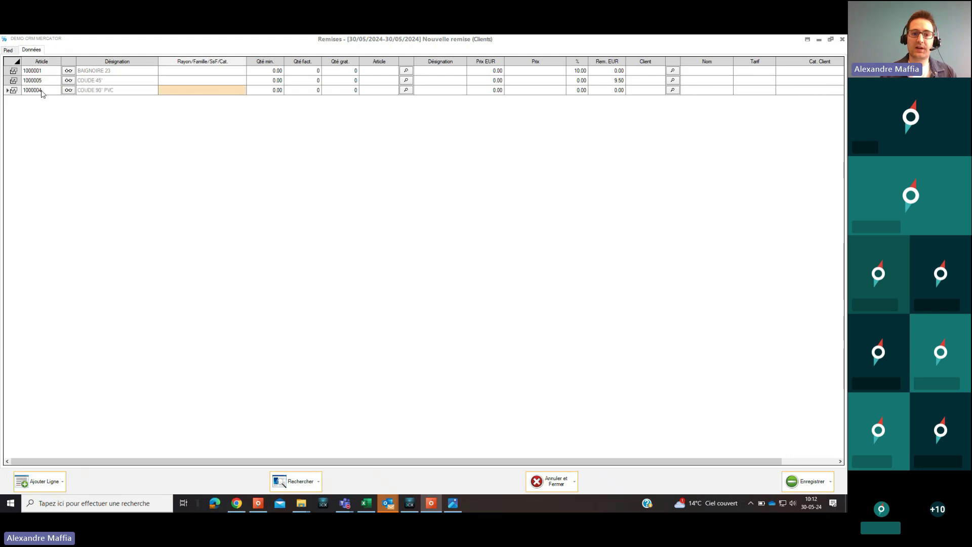
- Set the second line's promotional price (Prix EUR) to 9.50 and clear its discount amount (Rem. EUR)
{"action": "left_click", "coordinate": [617, 92]}
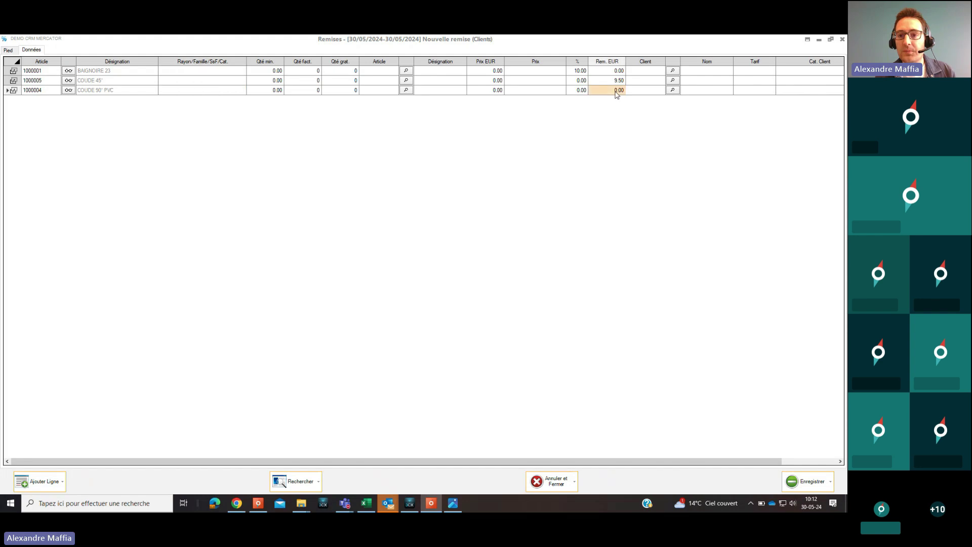
{"action": "left_click", "coordinate": [610, 82]}
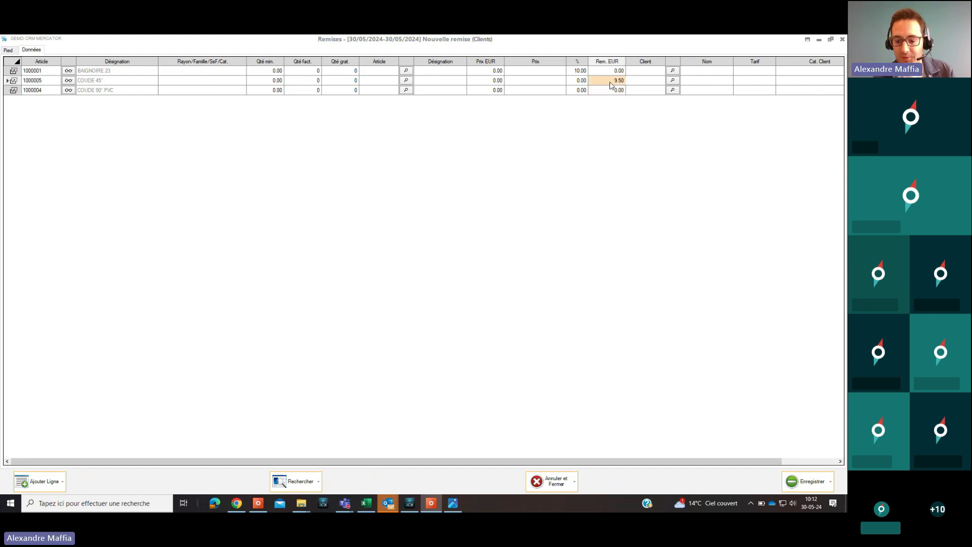
{"action": "left_click", "coordinate": [487, 83]}
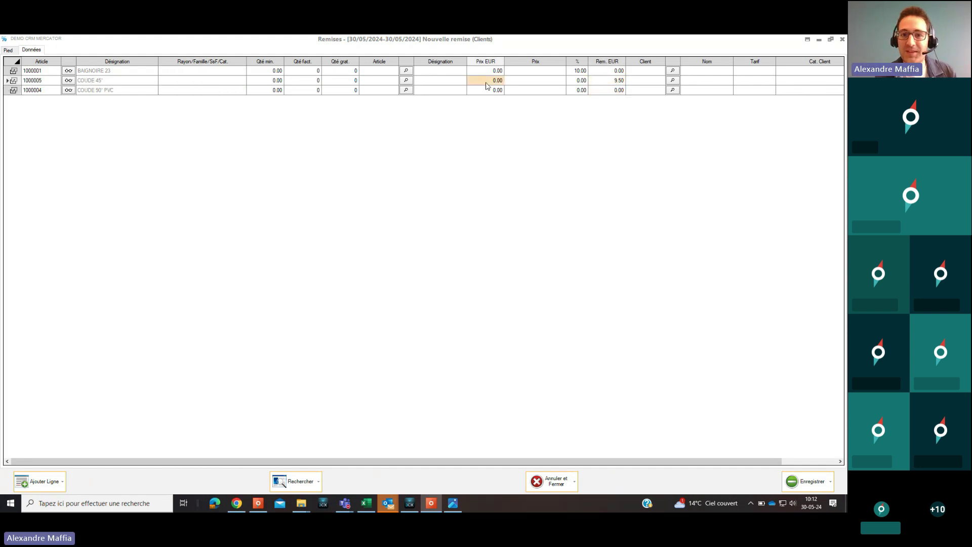
{"action": "left_click", "coordinate": [486, 82]}
{"action": "type", "text": "9.50"}
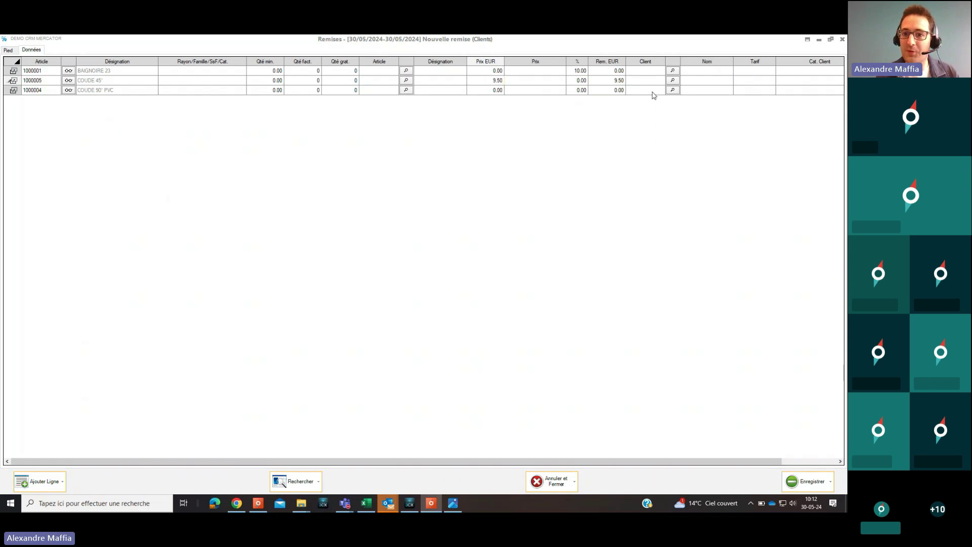
{"action": "left_click", "coordinate": [611, 91]}
{"action": "left_click", "coordinate": [609, 81]}
{"action": "key", "text": "Delete"}
- Set a fixed discount amount (Rem. EUR) of 2.50 on the third line's article
{"action": "left_click", "coordinate": [606, 91]}
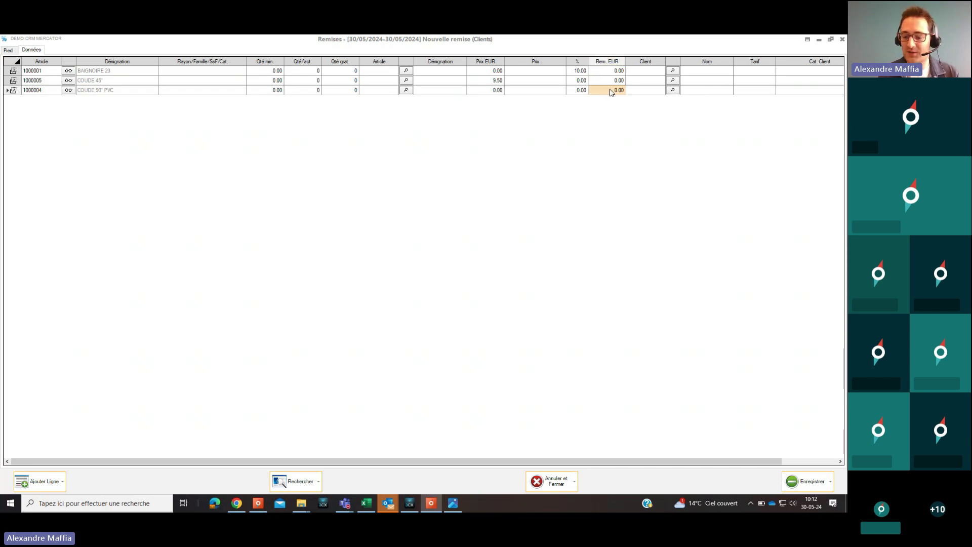
{"action": "type", "text": "2.50"}
{"action": "key", "text": "Tab"}
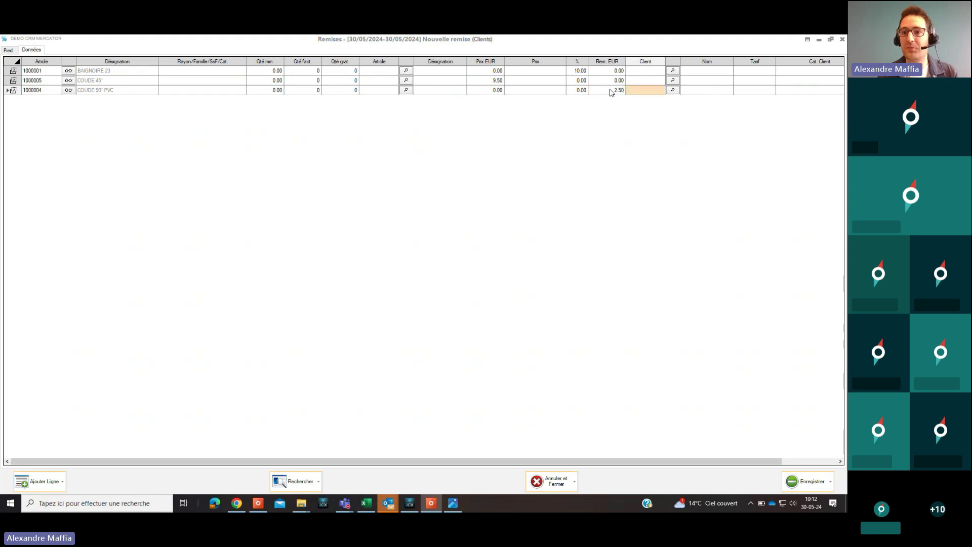
- Add two more blank lines below article 1000004 in the discount grid
{"action": "left_click", "coordinate": [94, 92]}
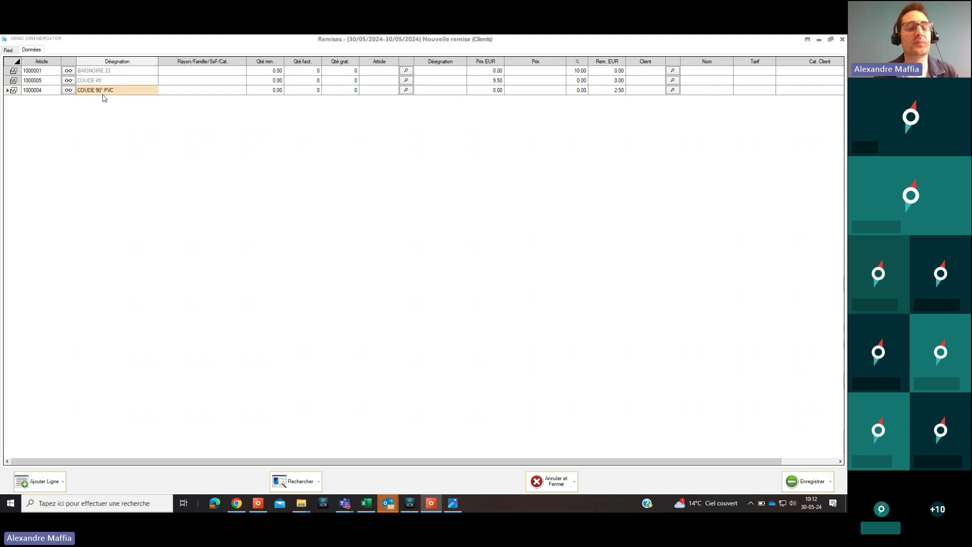
{"action": "left_click", "coordinate": [45, 94]}
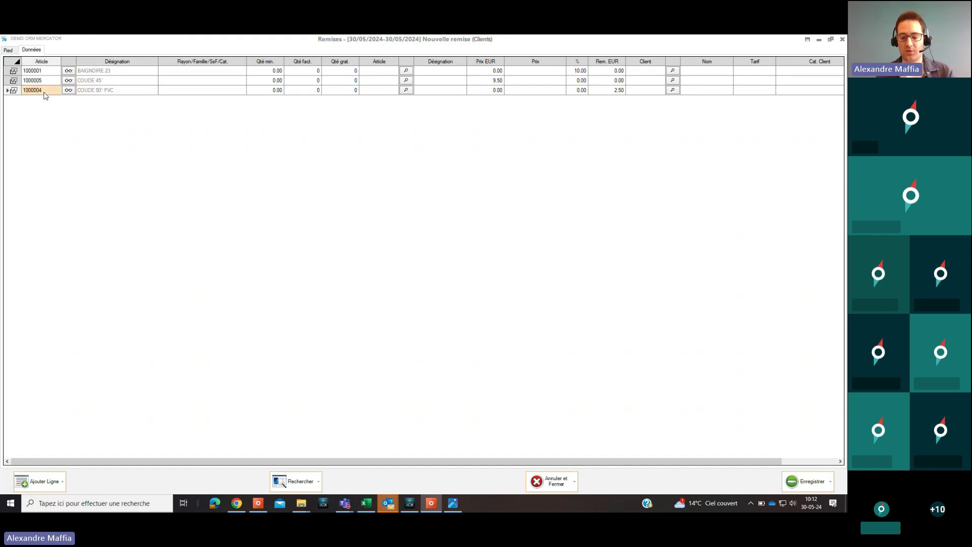
{"action": "key", "text": "Down"}
{"action": "key", "text": "Down"}
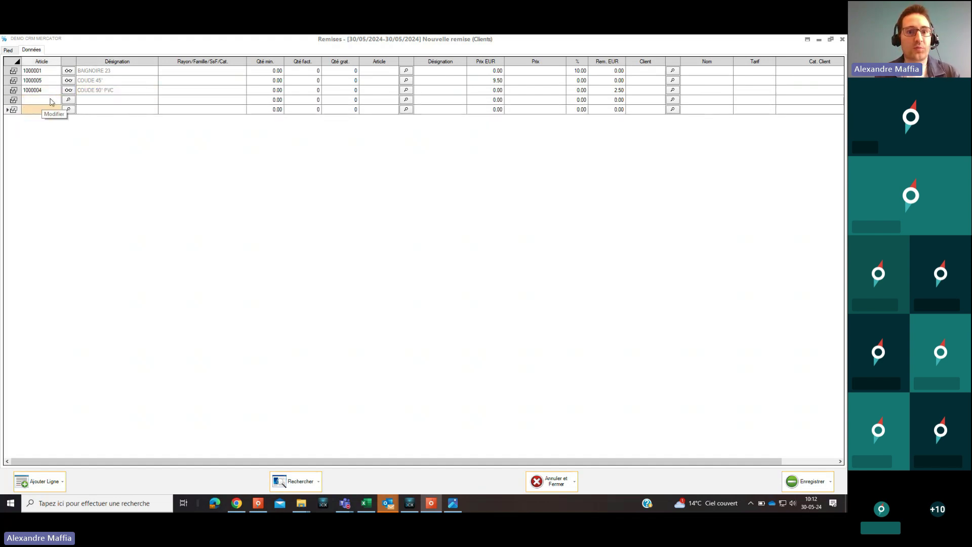
- Assign the INSTALLATION category (Rayon/Famille/SsF/Cat.) to the fourth line instead of an article
{"action": "left_click", "coordinate": [50, 100]}
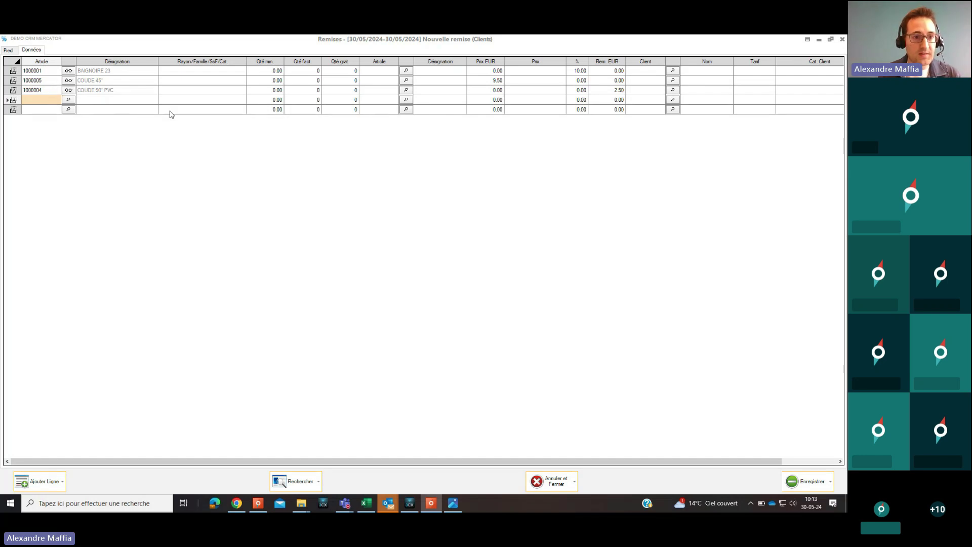
{"action": "left_click", "coordinate": [184, 103]}
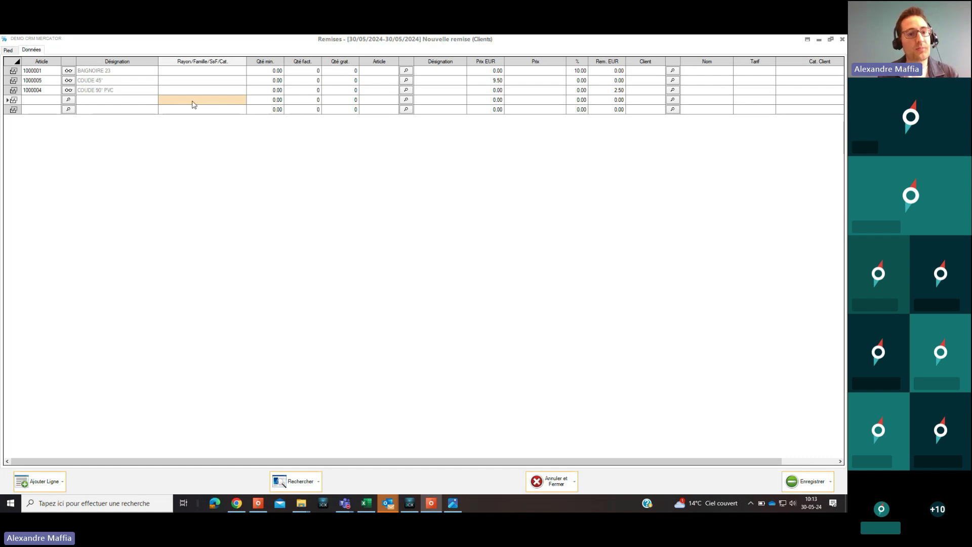
{"action": "left_click", "coordinate": [199, 102]}
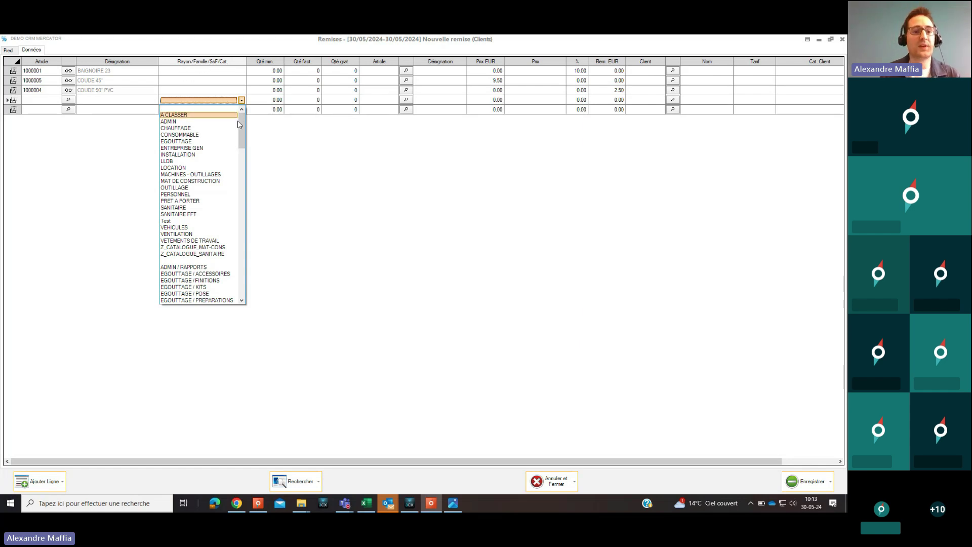
{"action": "scroll", "coordinate": [256, 186], "scroll_direction": "down", "scroll_amount": 15}
{"action": "scroll", "coordinate": [258, 273], "scroll_direction": "up", "scroll_amount": 10}
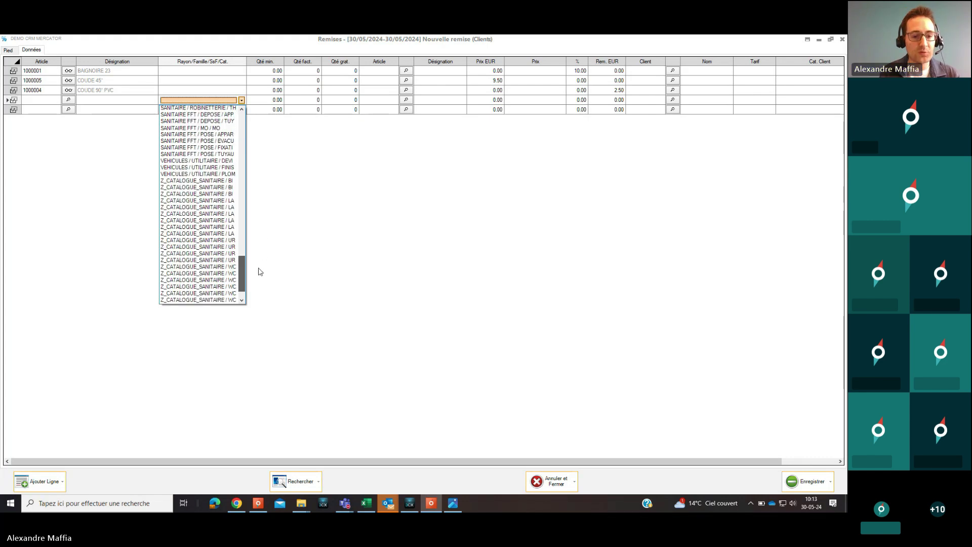
{"action": "scroll", "coordinate": [261, 170], "scroll_direction": "up", "scroll_amount": 6}
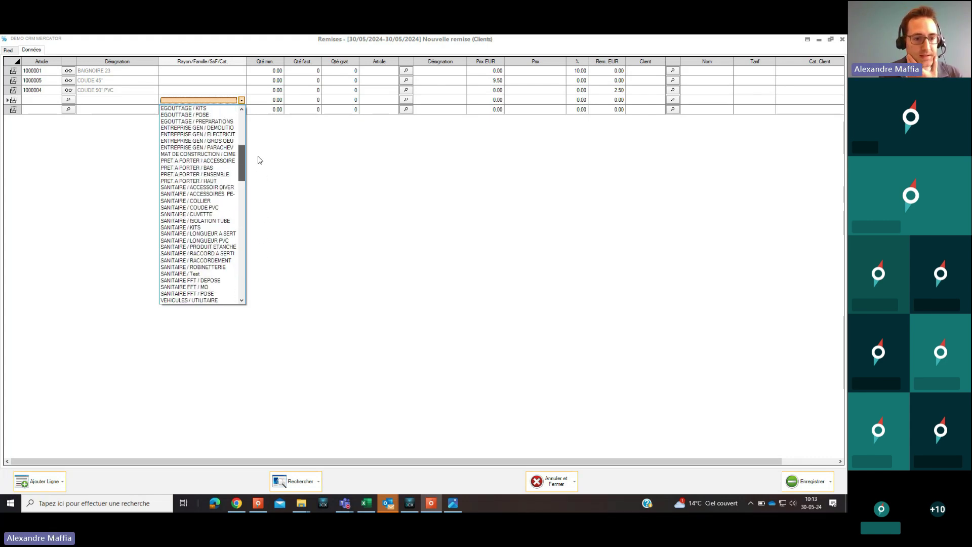
{"action": "scroll", "coordinate": [257, 152], "scroll_direction": "up", "scroll_amount": 8}
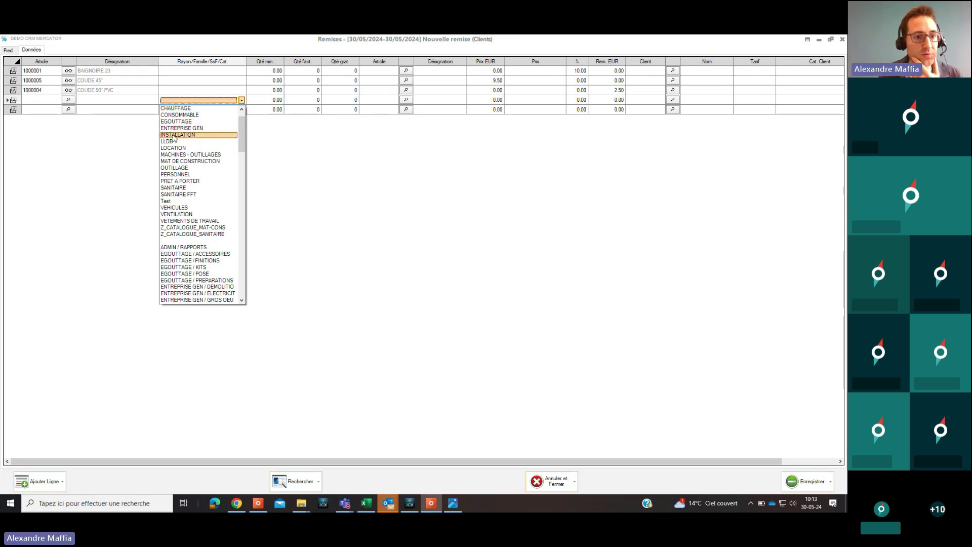
{"action": "left_click", "coordinate": [173, 135]}
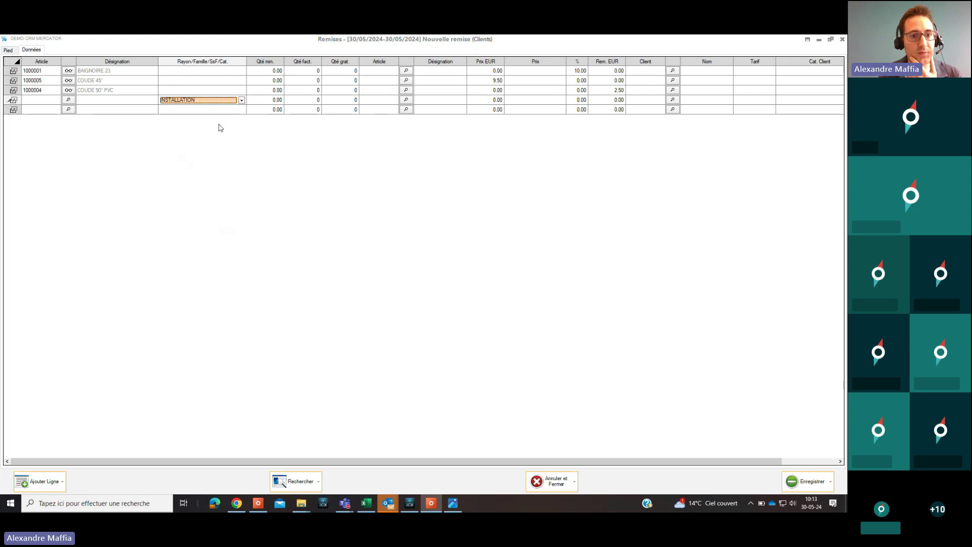
- Set a 5% discount on the fourth line for the INSTALLATION category
{"action": "left_click", "coordinate": [615, 103]}
{"action": "left_click", "coordinate": [578, 102]}
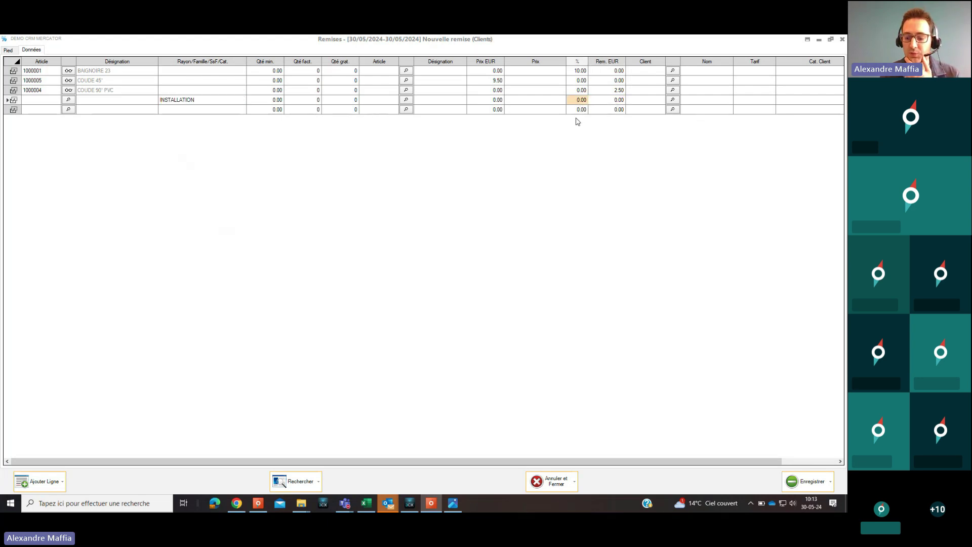
{"action": "type", "text": "5"}
{"action": "key", "text": "Tab"}
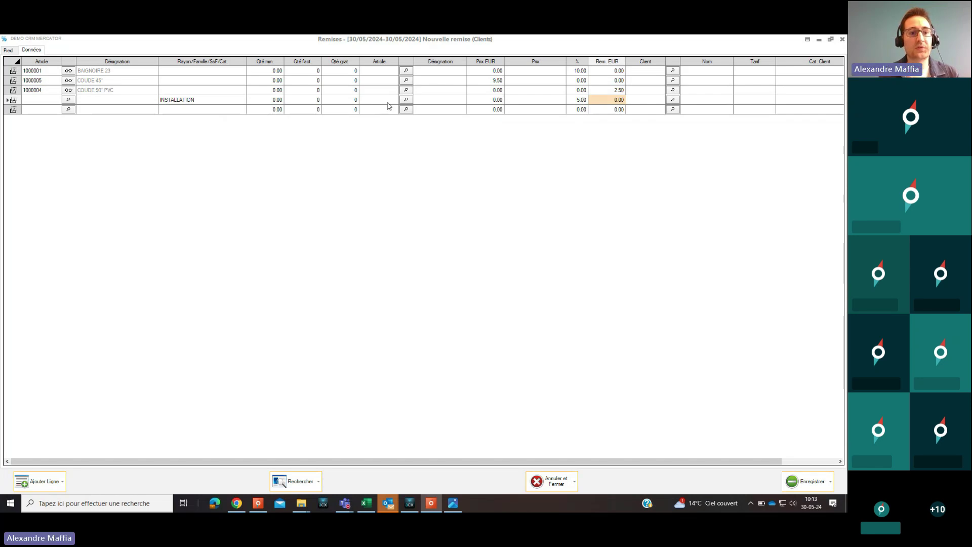
- Search the fifth line's Rayon/Famille/SsF/Cat. choices for "inst", clear the search and close it without choosing a category
{"action": "left_click", "coordinate": [209, 113]}
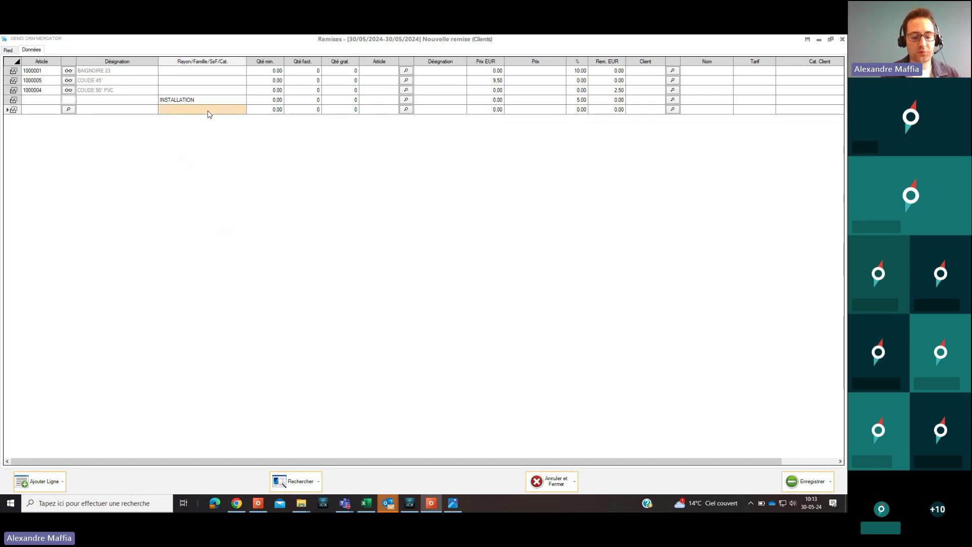
{"action": "left_click", "coordinate": [209, 113]}
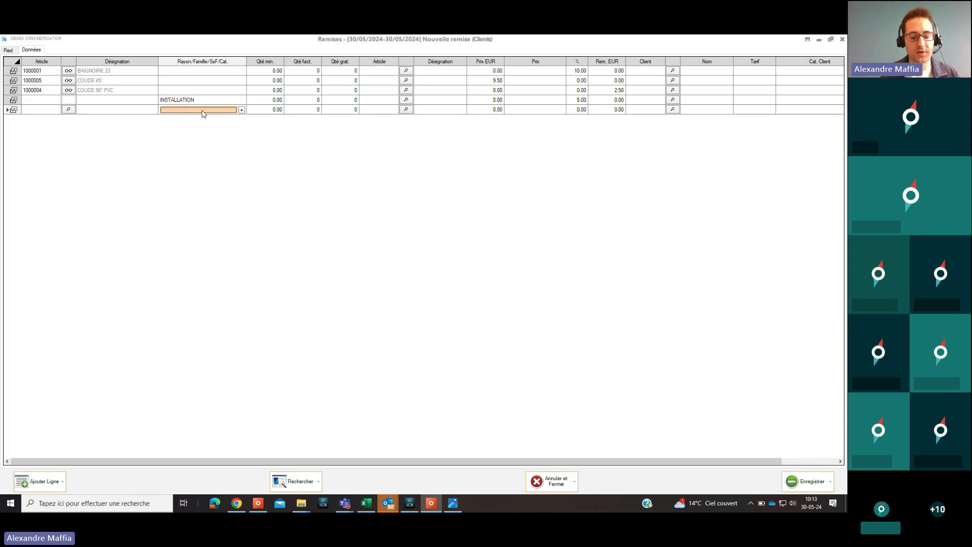
{"action": "left_click", "coordinate": [202, 114]}
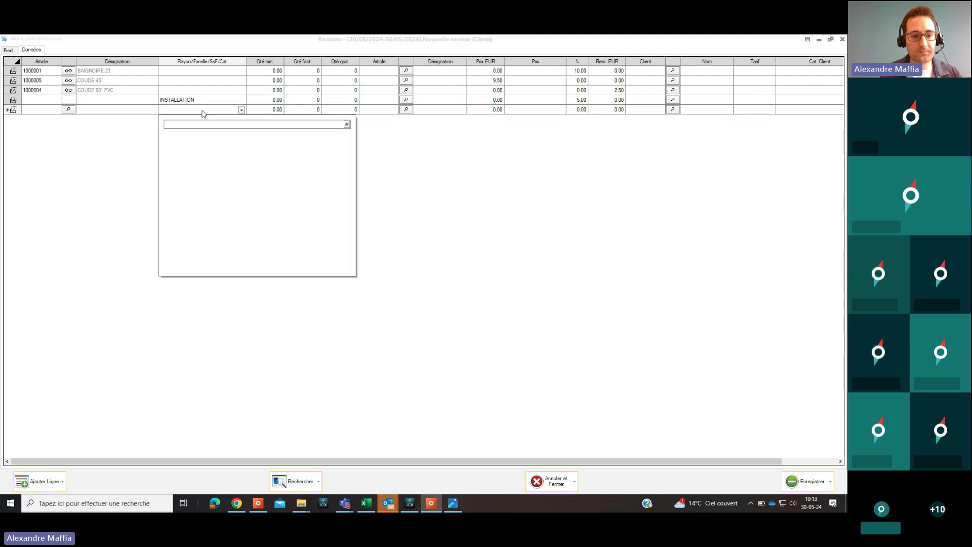
{"action": "type", "text": "e"}
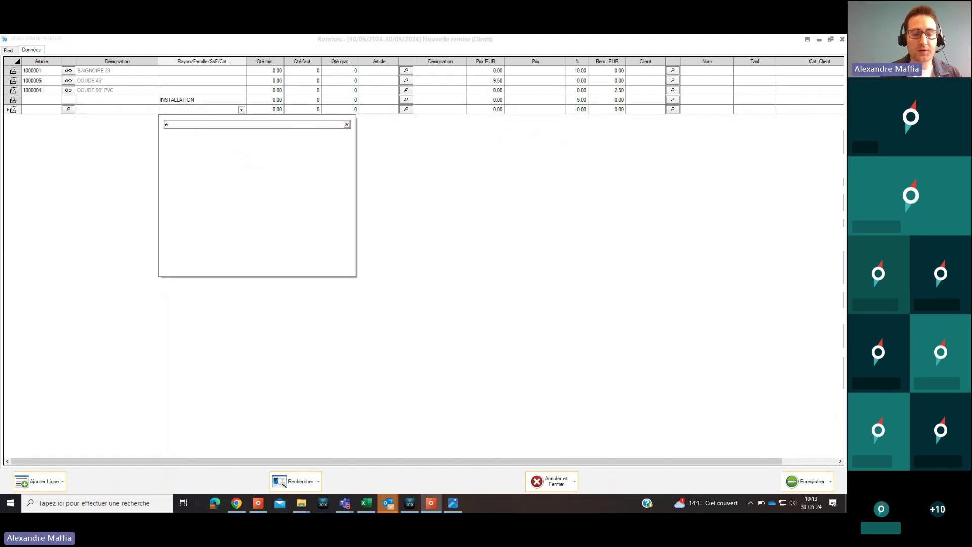
{"action": "type", "text": "nst"}
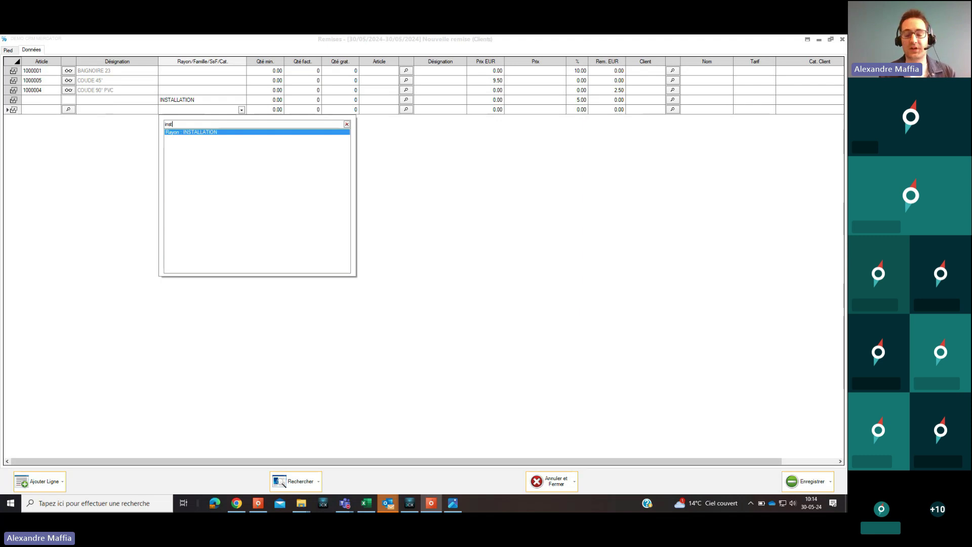
{"action": "key", "text": "BackSpace"}
{"action": "key", "text": "BackSpace"}
{"action": "key", "text": "BackSpace"}
{"action": "key", "text": "BackSpace"}
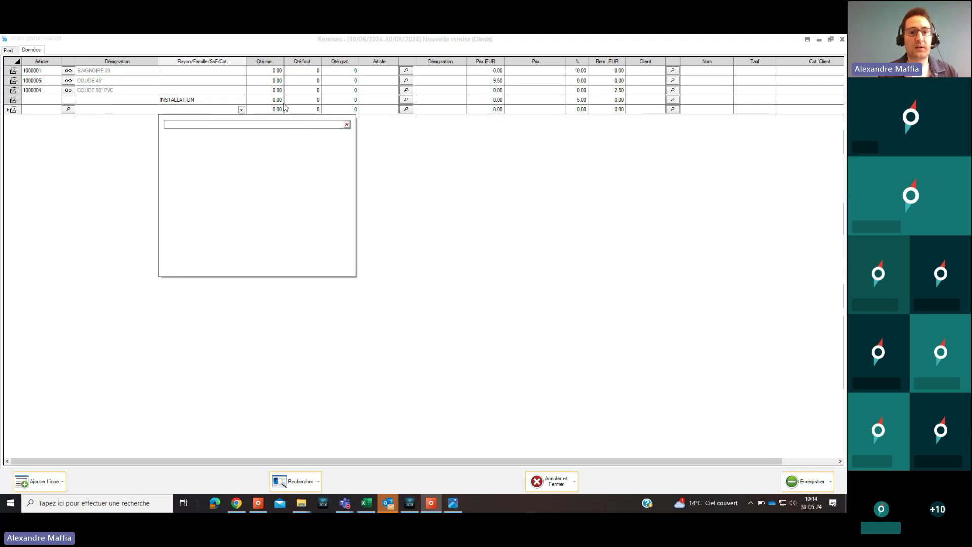
{"action": "left_click", "coordinate": [347, 124]}
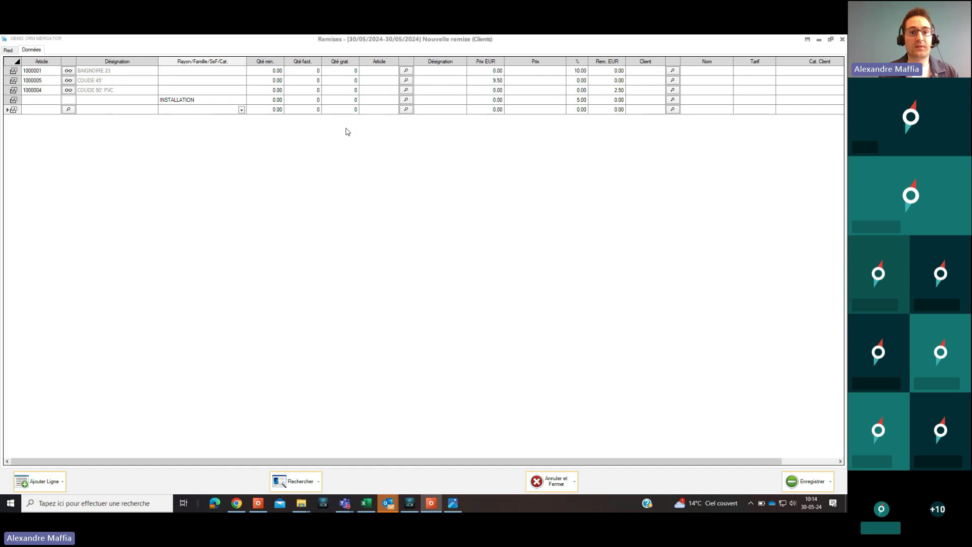
- Review the full list of Rayon/Famille/SsF/Cat. options for the fifth line and leave it for the minimum quantity (Qté min.)
{"action": "left_click", "coordinate": [243, 110]}
{"action": "mouse_move", "coordinate": [242, 137]}
{"action": "left_mouse_down"}
{"action": "mouse_move", "coordinate": [259, 305]}
{"action": "mouse_move", "coordinate": [248, 138]}
{"action": "left_mouse_up"}
{"action": "left_click", "coordinate": [266, 110]}
{"action": "left_click", "coordinate": [242, 110]}
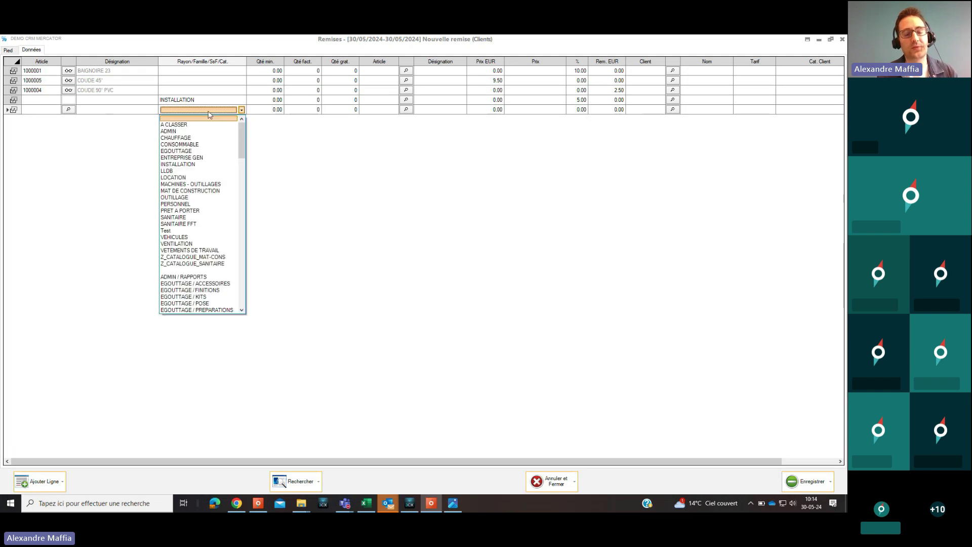
{"action": "left_click", "coordinate": [266, 110]}
{"action": "left_click", "coordinate": [269, 110]}
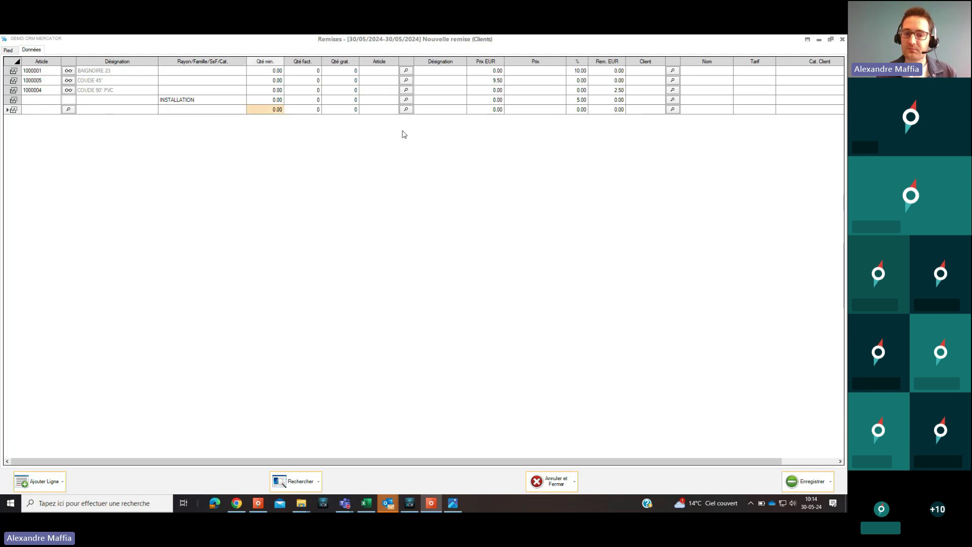
- Add two more blank lines below the fifth line of the discount grid
{"action": "left_click", "coordinate": [332, 111]}
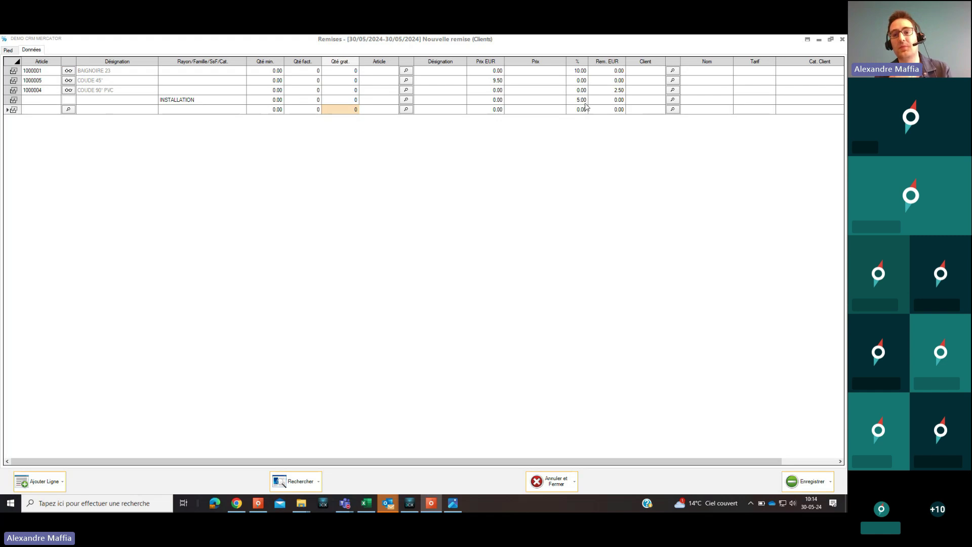
{"action": "left_click", "coordinate": [211, 112]}
{"action": "key", "text": "Down"}
{"action": "key", "text": "Down"}
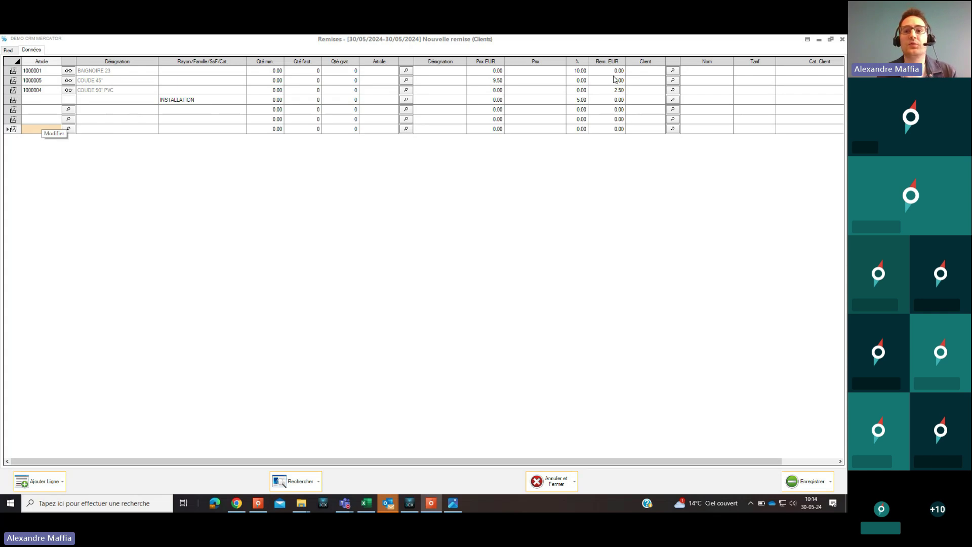
- Restrict the 5% INSTALLATION discount line to a single client by entering the client's code
{"action": "left_click", "coordinate": [651, 74]}
{"action": "mouse_move", "coordinate": [585, 463]}
{"action": "left_mouse_down"}
{"action": "mouse_move", "coordinate": [627, 464]}
{"action": "mouse_move", "coordinate": [585, 463]}
{"action": "left_mouse_up"}
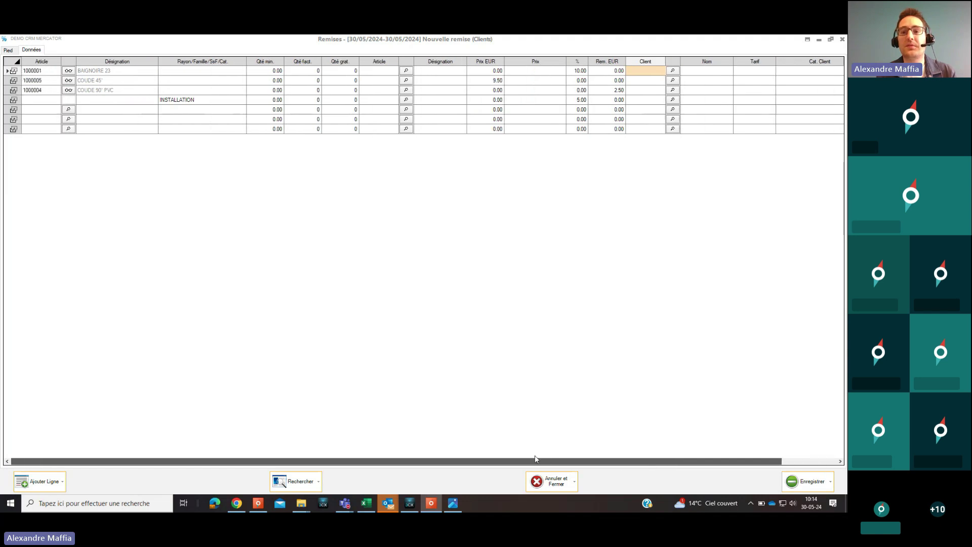
{"action": "left_click", "coordinate": [641, 101]}
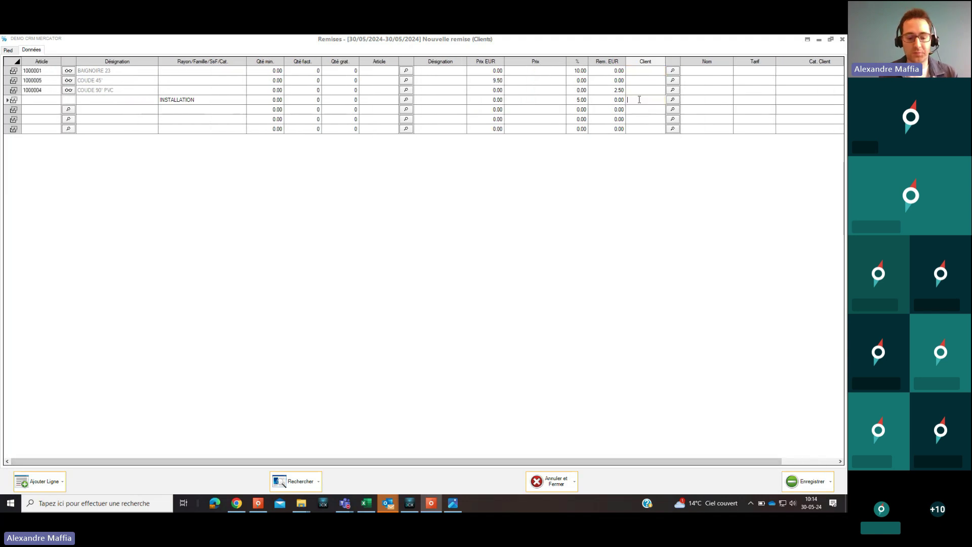
{"action": "type", "text": "C1"}
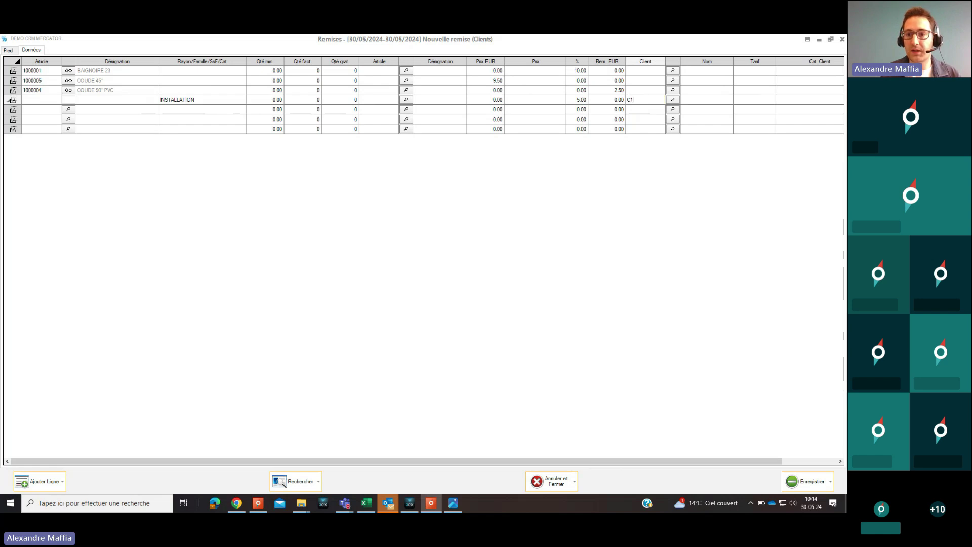
{"action": "key", "text": "Tab"}
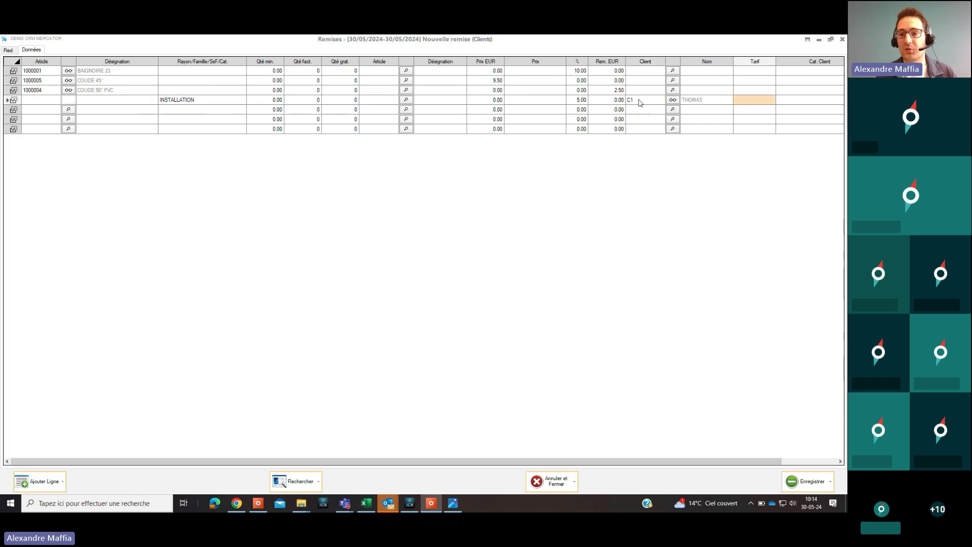
{"action": "left_click", "coordinate": [641, 102]}
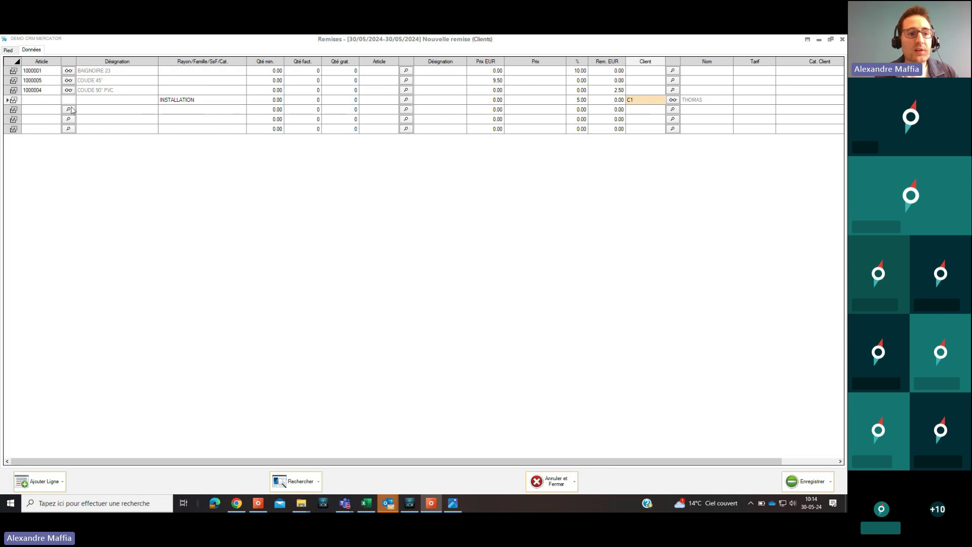
- Examine the INSTALLATION line's client assignment and the neighbouring Nom, Tarif, Cat. Client and Dépôt columns
{"action": "left_click", "coordinate": [8, 101]}
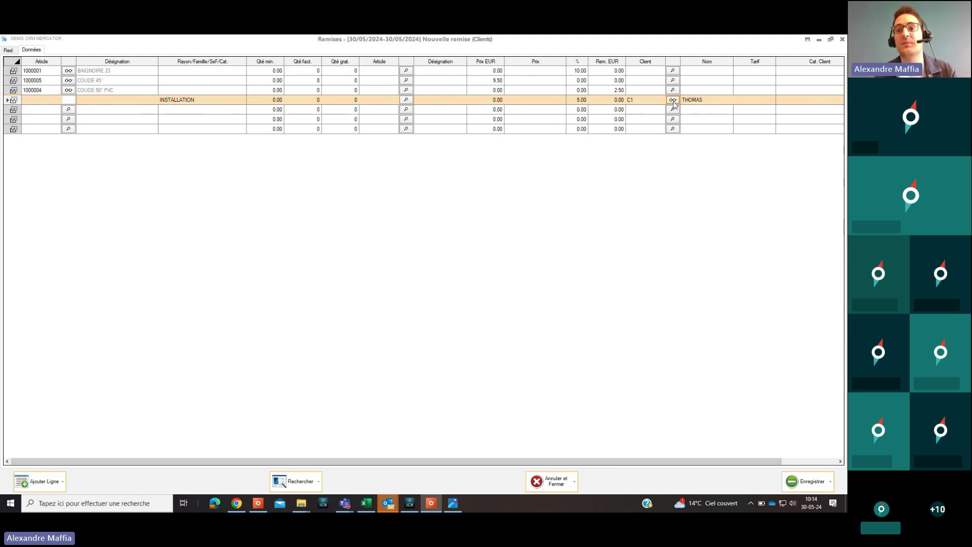
{"action": "left_click", "coordinate": [692, 103]}
{"action": "left_click_drag", "start_coordinate": [599, 462], "coordinate": [684, 451]}
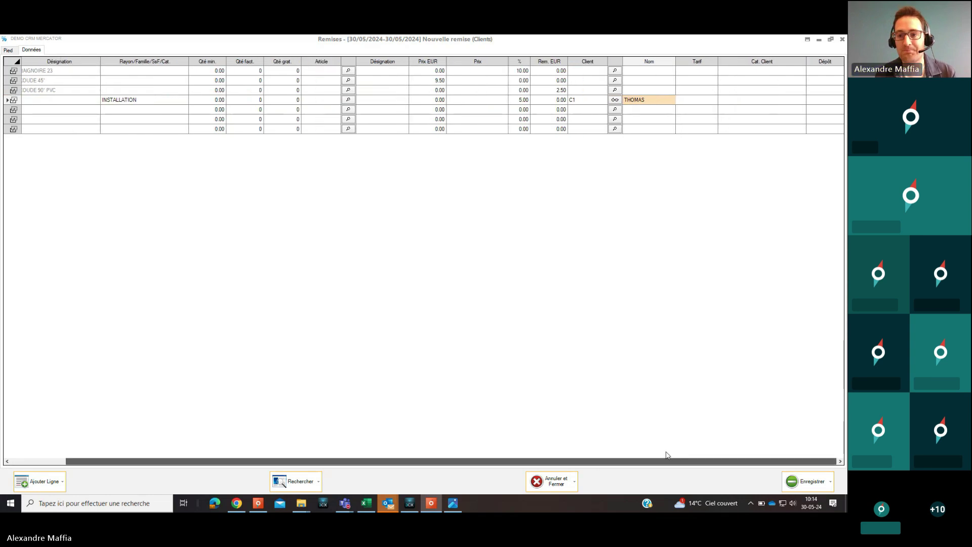
{"action": "left_click", "coordinate": [650, 111]}
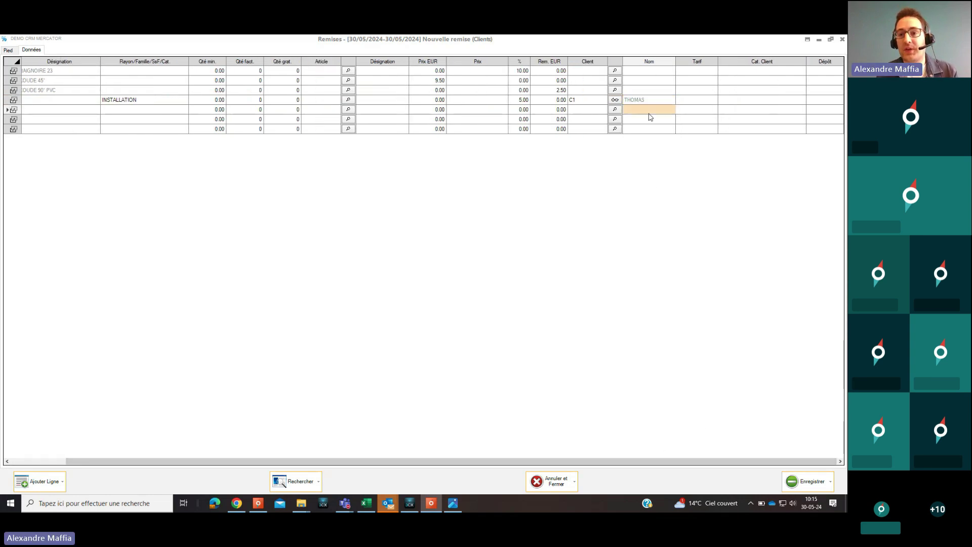
{"action": "left_click", "coordinate": [582, 111]}
{"action": "left_click", "coordinate": [582, 100]}
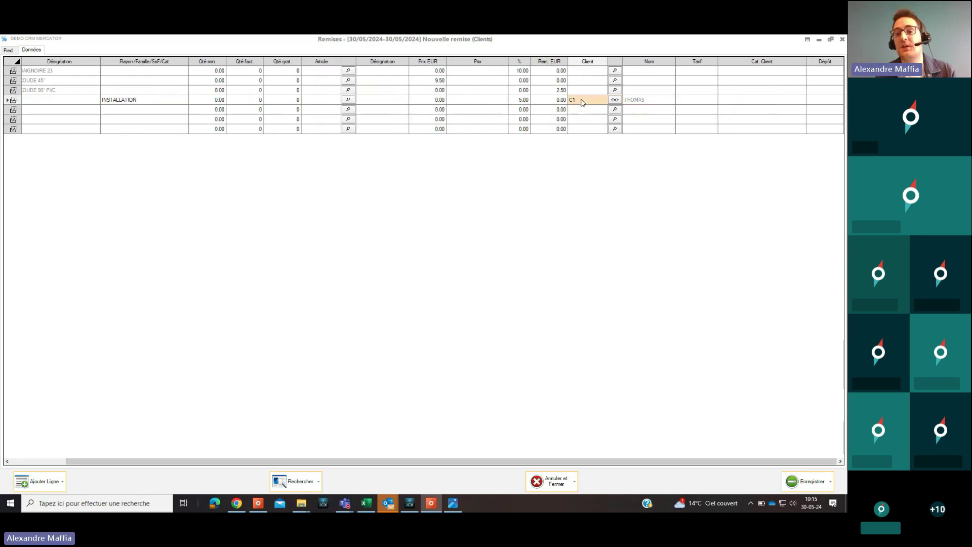
- Examine the Gestion and Type Rappel category fields in a client record's complementary data and close the record
{"action": "left_click", "coordinate": [745, 113]}
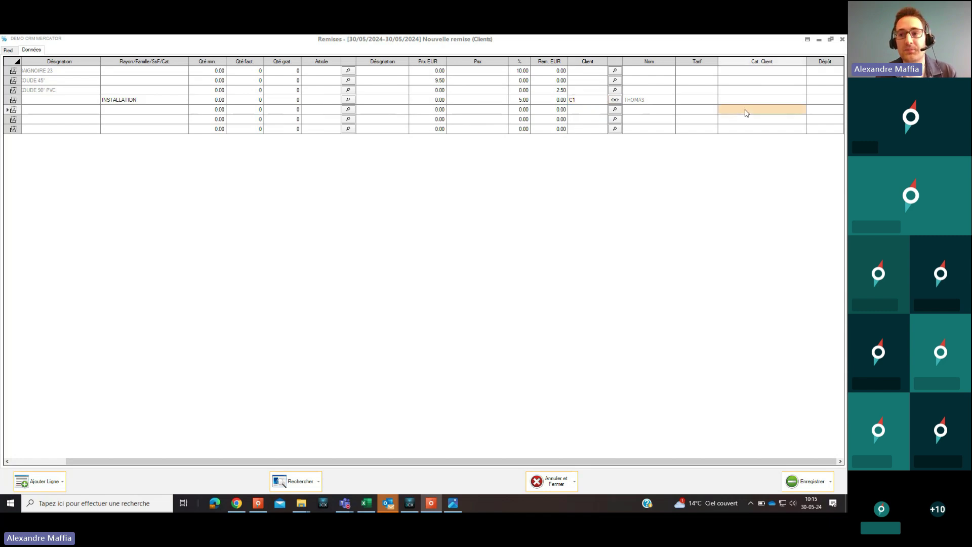
{"action": "left_click", "coordinate": [831, 39]}
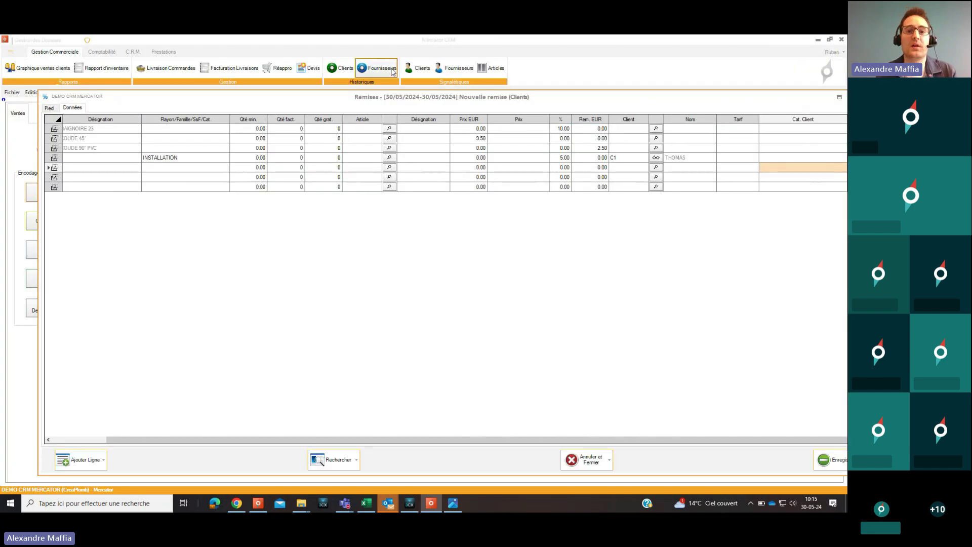
{"action": "left_click", "coordinate": [419, 74]}
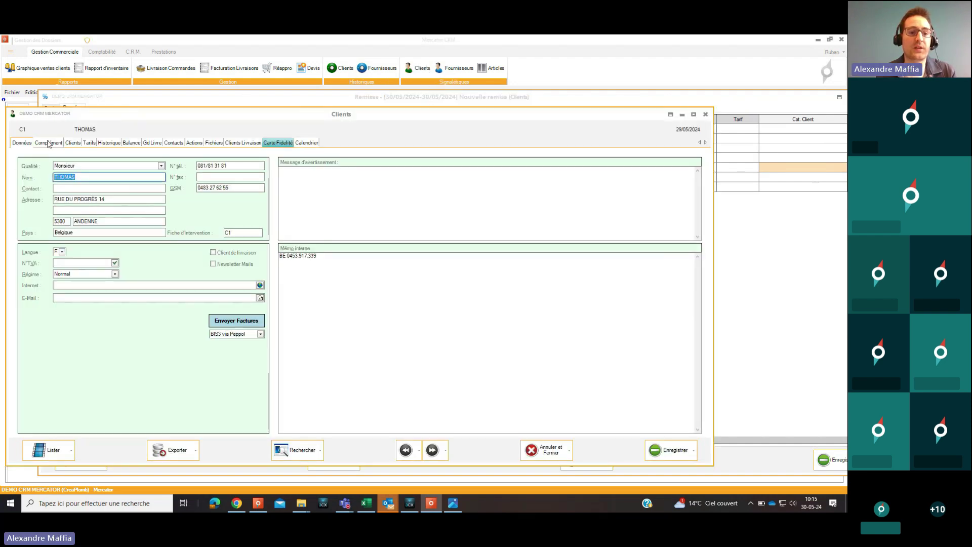
{"action": "left_click", "coordinate": [49, 143]}
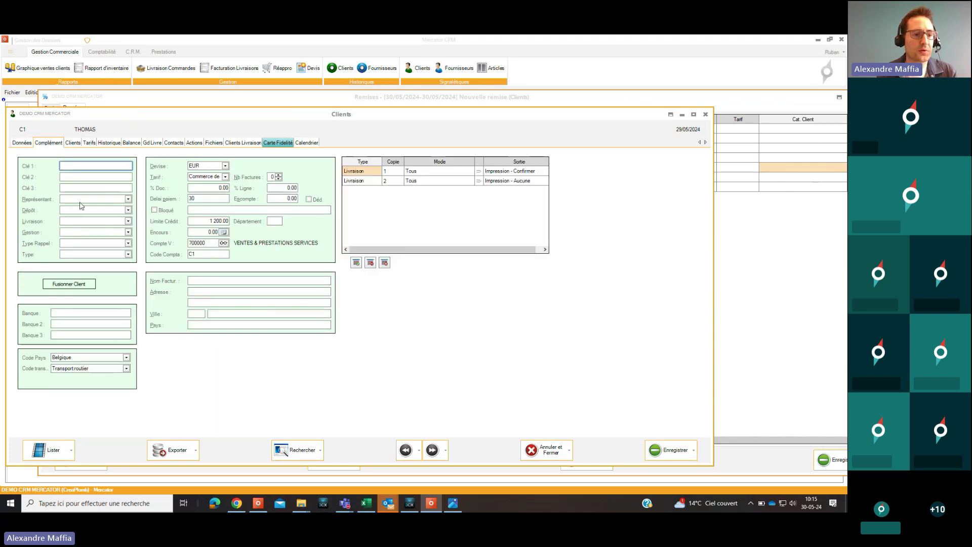
{"action": "left_click", "coordinate": [86, 233]}
{"action": "left_click", "coordinate": [87, 233]}
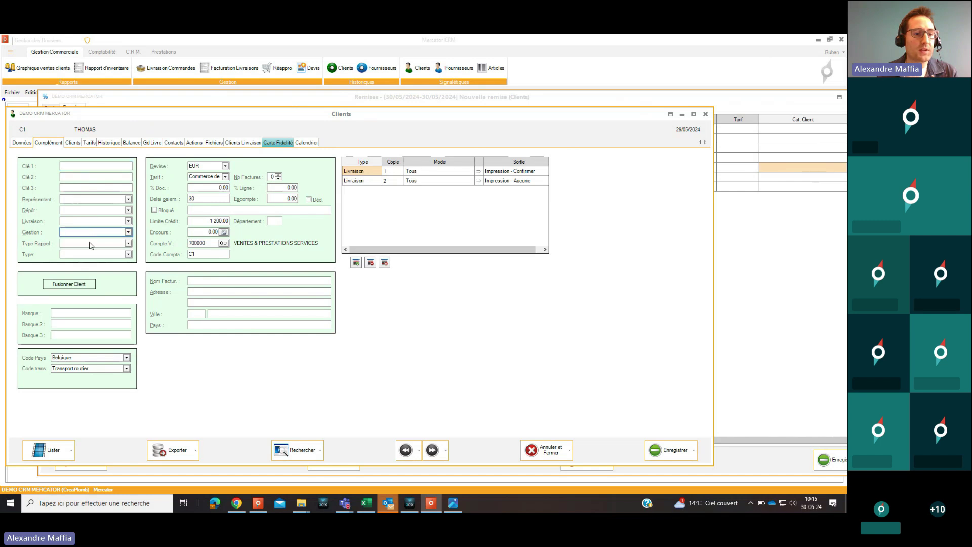
{"action": "left_click", "coordinate": [92, 244]}
{"action": "left_click", "coordinate": [92, 244]}
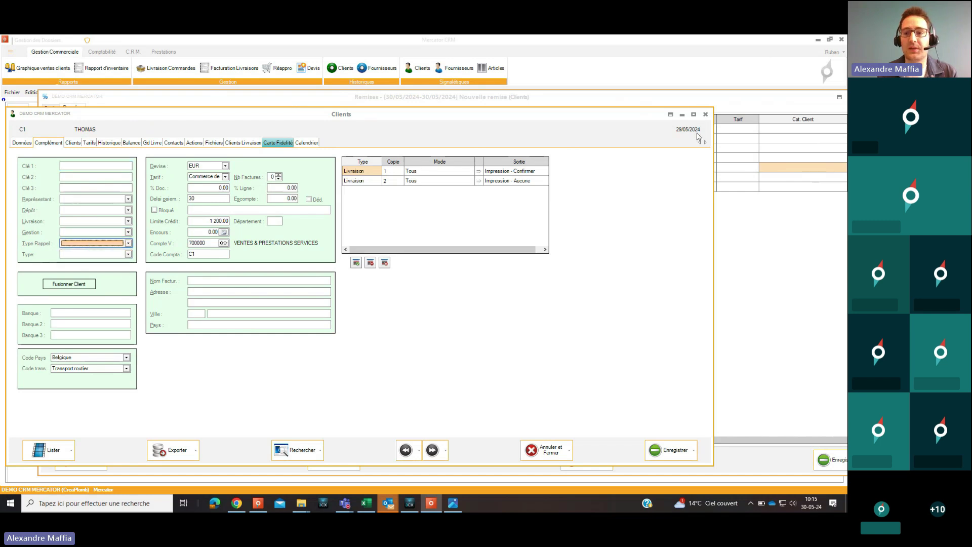
{"action": "left_click", "coordinate": [706, 115]}
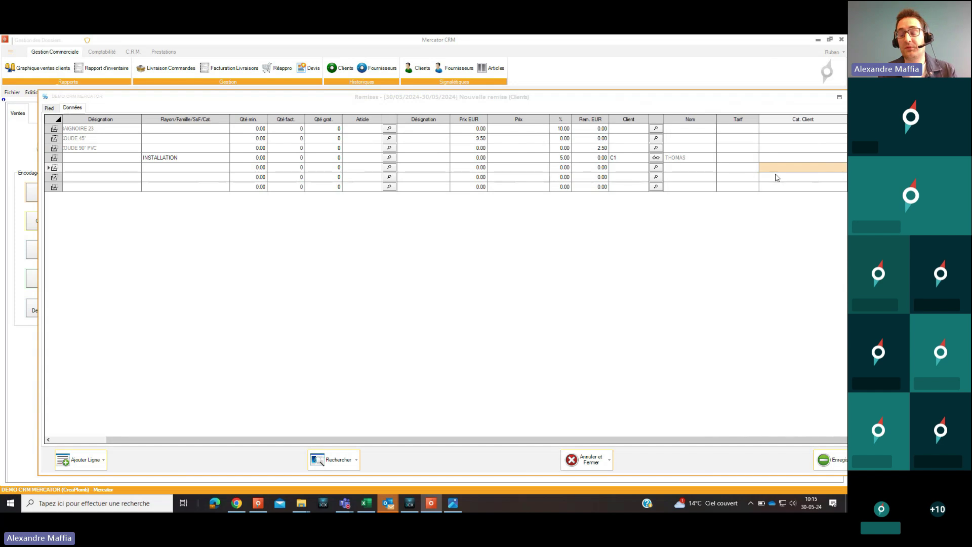
- Set the fifth line's client category (Cat. Client) to Cat.3 : Artisans
{"action": "left_click", "coordinate": [779, 172]}
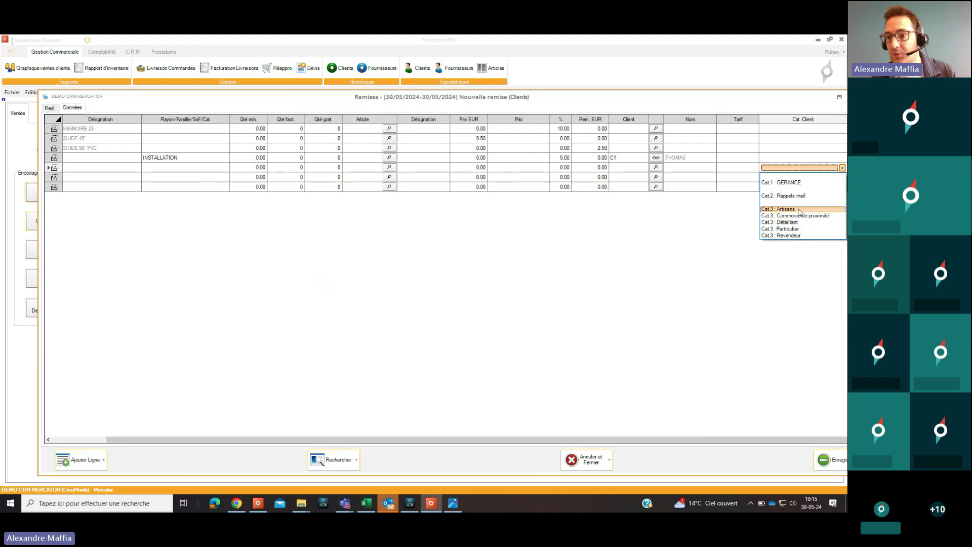
{"action": "left_click", "coordinate": [801, 223]}
{"action": "left_click", "coordinate": [727, 172]}
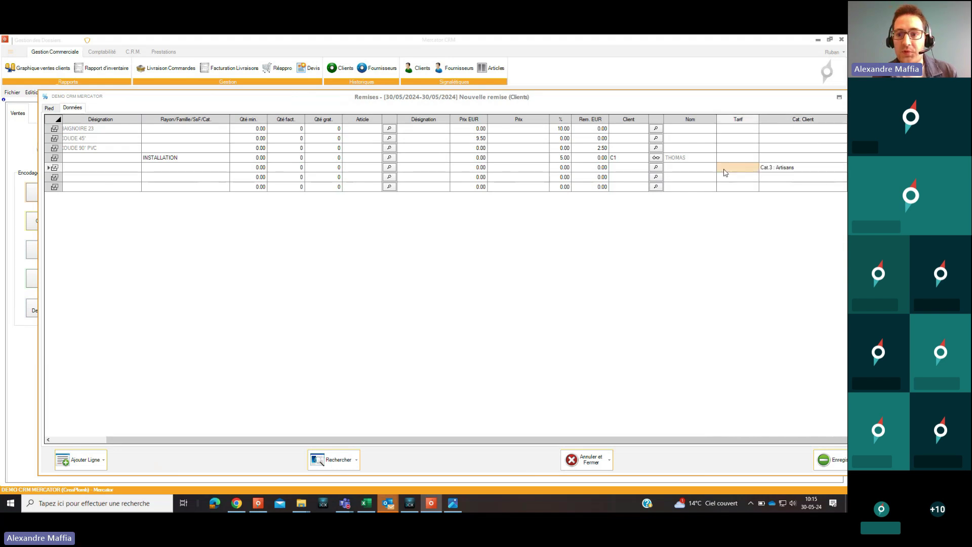
{"action": "left_click", "coordinate": [786, 173]}
- Assign the OUTILLAGE category (Rayon/Famille/SsF/Cat.) to the fifth line
{"action": "left_click_drag", "start_coordinate": [576, 440], "coordinate": [523, 440]}
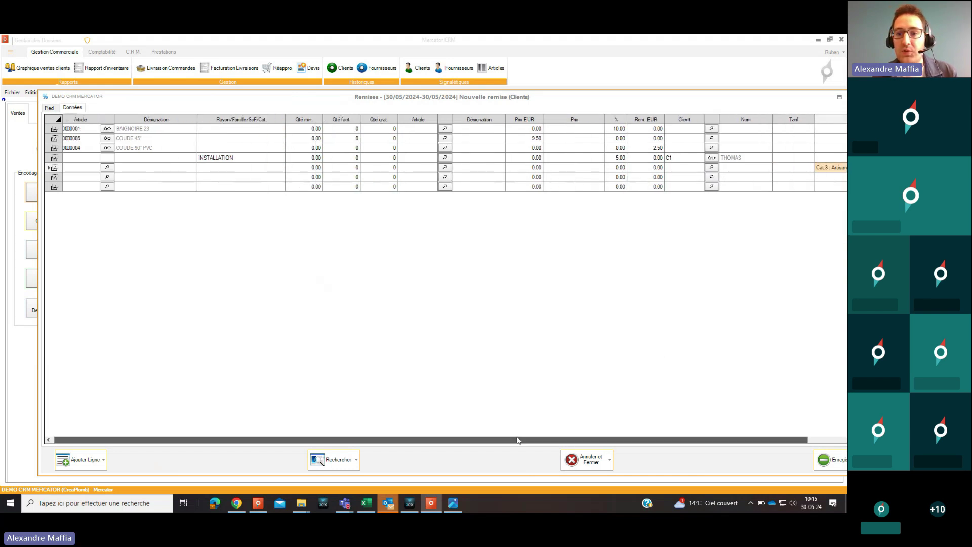
{"action": "left_click", "coordinate": [228, 167]}
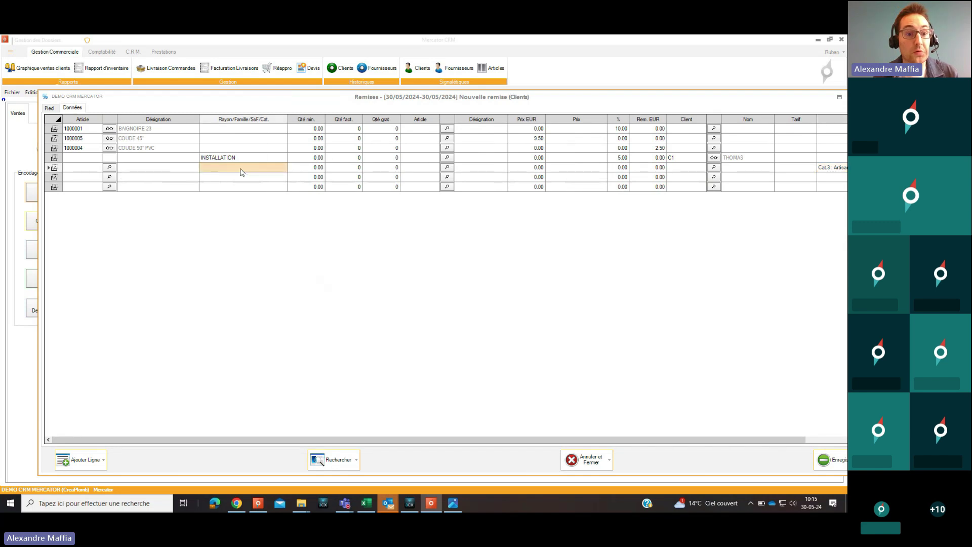
{"action": "left_click", "coordinate": [243, 167]}
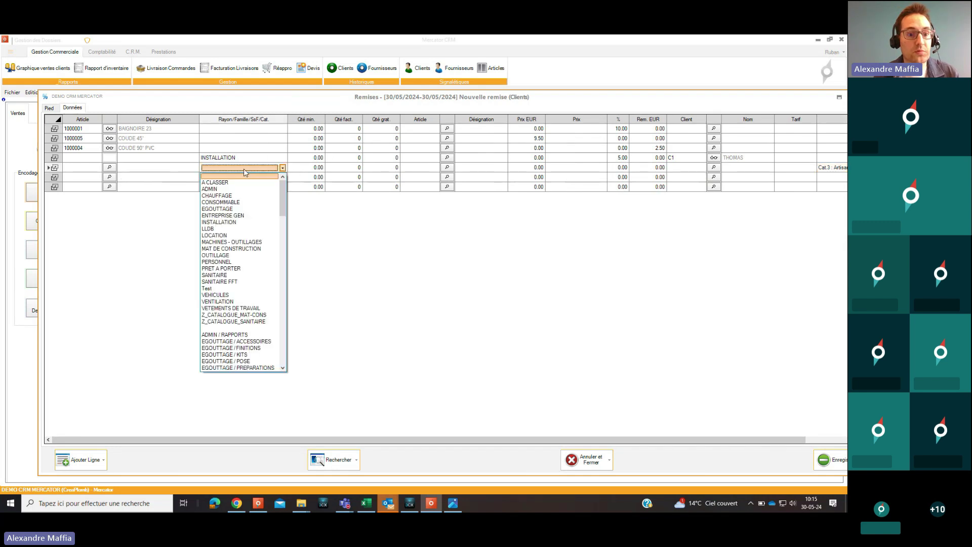
{"action": "left_click", "coordinate": [241, 256]}
- Set a 2% discount on the OUTILLAGE line for the artisans client category
{"action": "left_click", "coordinate": [619, 171]}
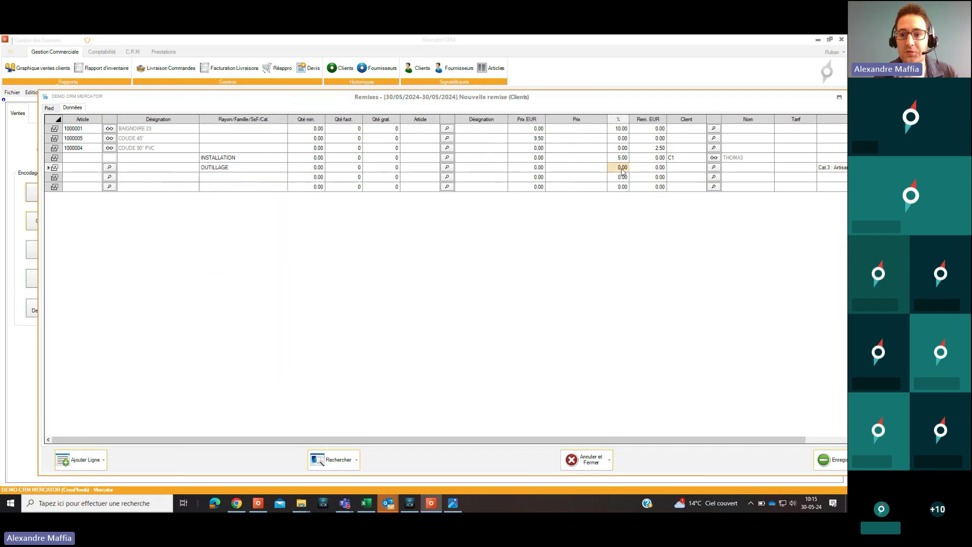
{"action": "type", "text": "2"}
{"action": "key", "text": "Tab"}
{"action": "key", "text": "Tab"}
{"action": "key", "text": "Tab"}
{"action": "key", "text": "Tab"}
{"action": "key", "text": "Tab"}
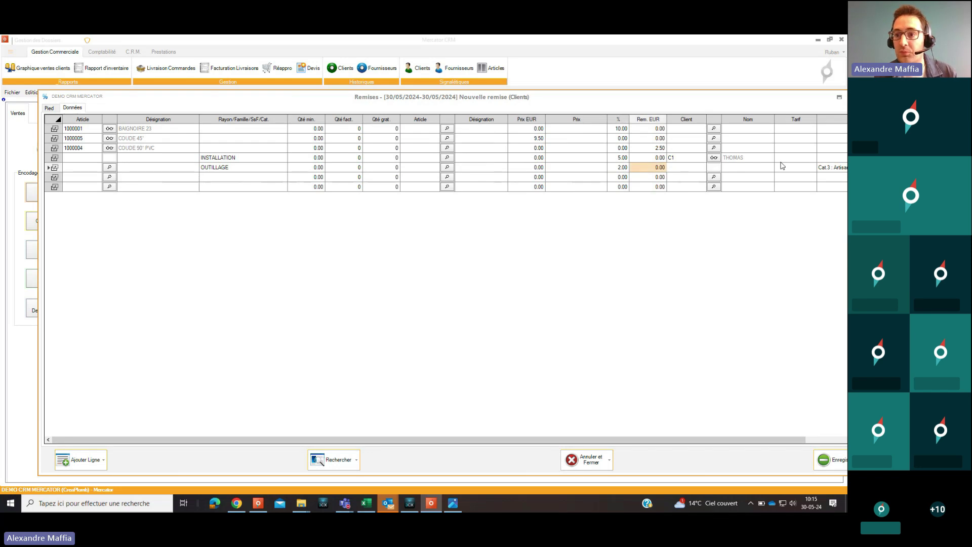
{"action": "left_click_drag", "start_coordinate": [624, 440], "coordinate": [686, 439]}
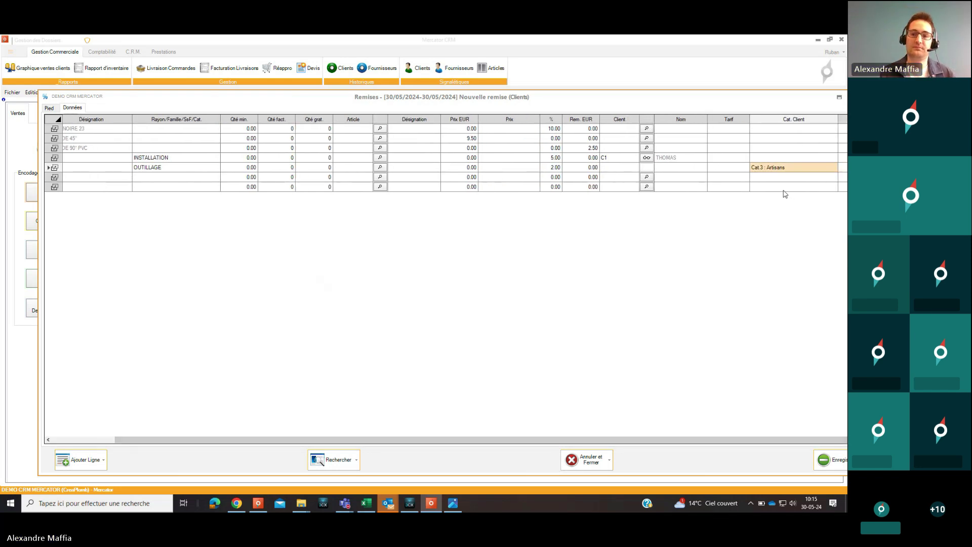
- Maximize the discount window and view the Dépôt choices available on the sixth line
{"action": "left_click_drag", "start_coordinate": [657, 100], "coordinate": [572, 69]}
{"action": "double_click", "coordinate": [572, 69]}
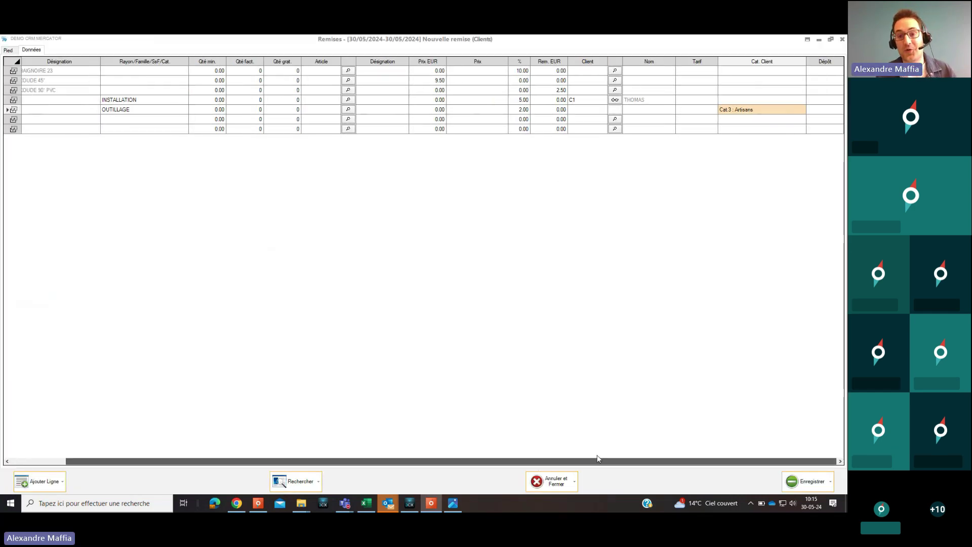
{"action": "left_click", "coordinate": [594, 129]}
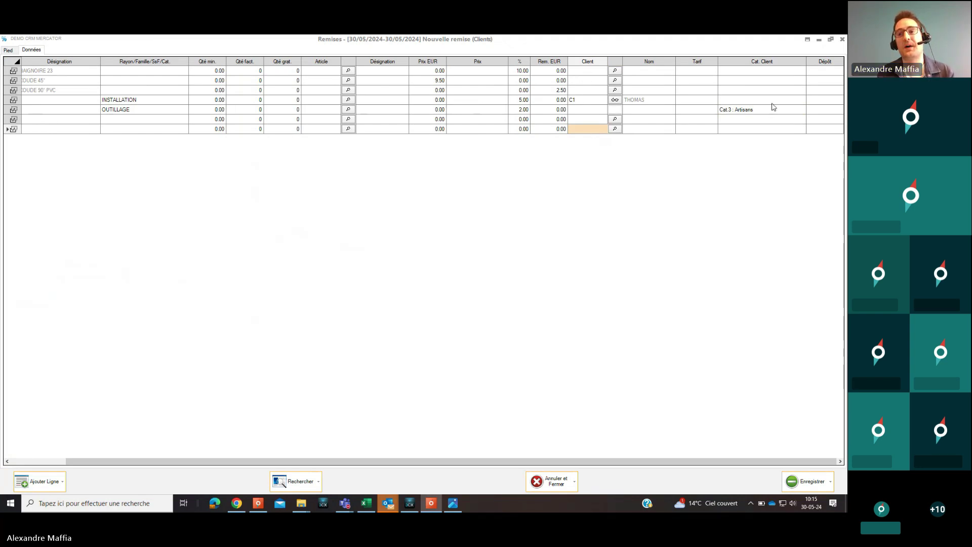
{"action": "left_click", "coordinate": [819, 120]}
{"action": "left_click", "coordinate": [820, 122]}
{"action": "left_click", "coordinate": [829, 123]}
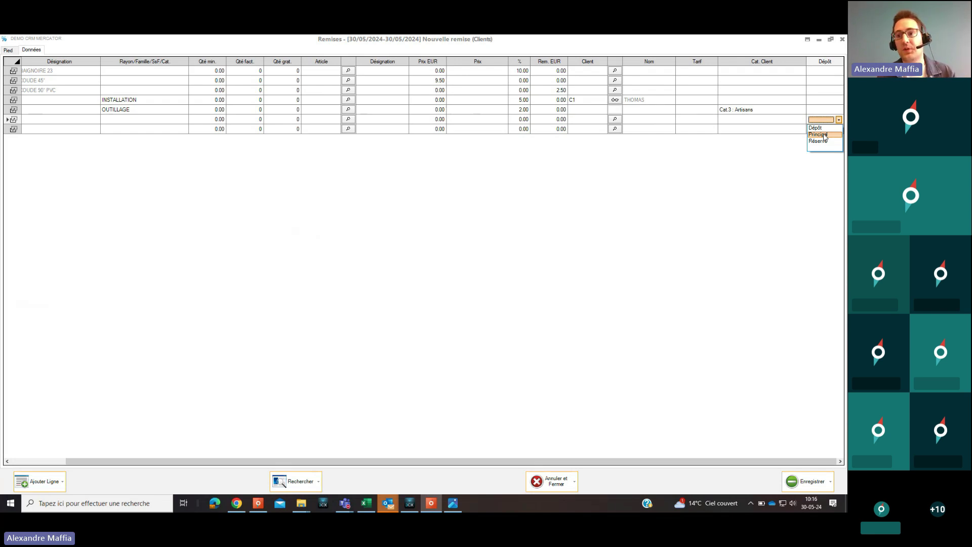
- Limit the OUTILLAGE discount line to the Réserve depot (Dépôt)
{"action": "left_click", "coordinate": [823, 112]}
{"action": "left_click", "coordinate": [820, 112]}
{"action": "left_click", "coordinate": [820, 113]}
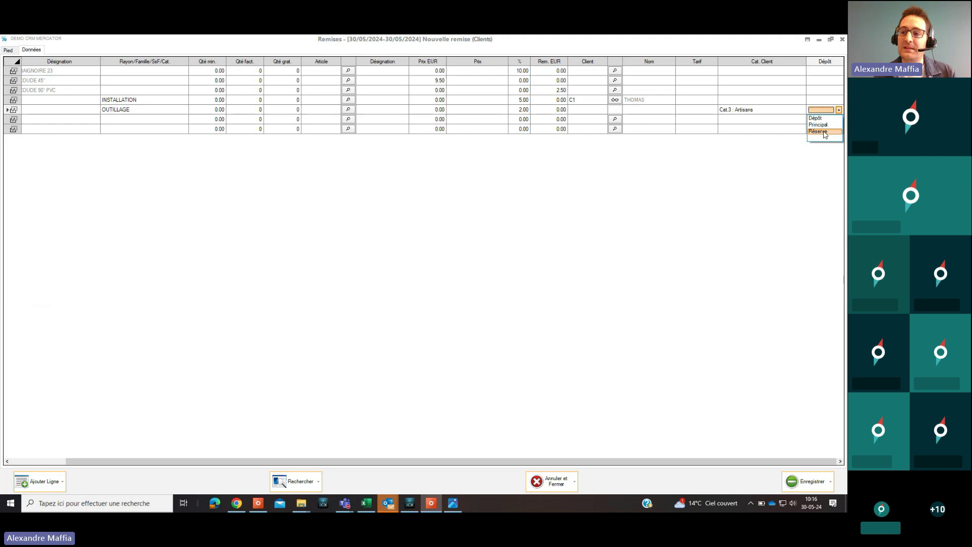
{"action": "left_click", "coordinate": [825, 134]}
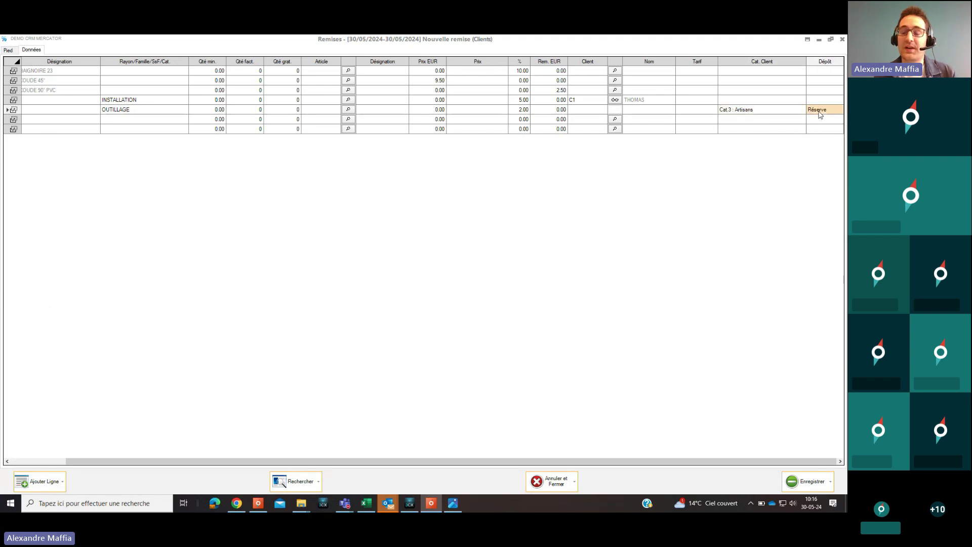
{"action": "left_click", "coordinate": [821, 115]}
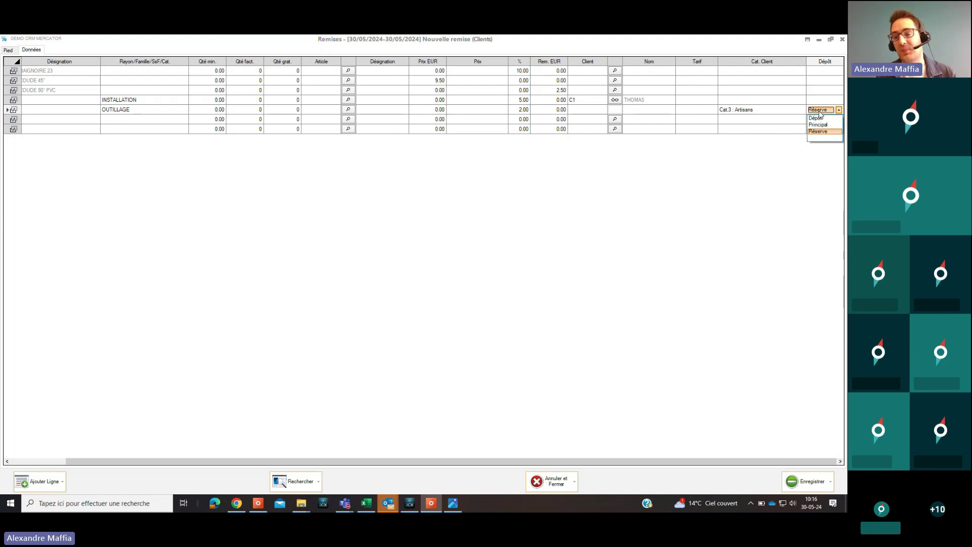
{"action": "left_click", "coordinate": [821, 114]}
- Review the Tarif options for the OUTILLAGE line and close the list without choosing one
{"action": "left_click", "coordinate": [789, 113]}
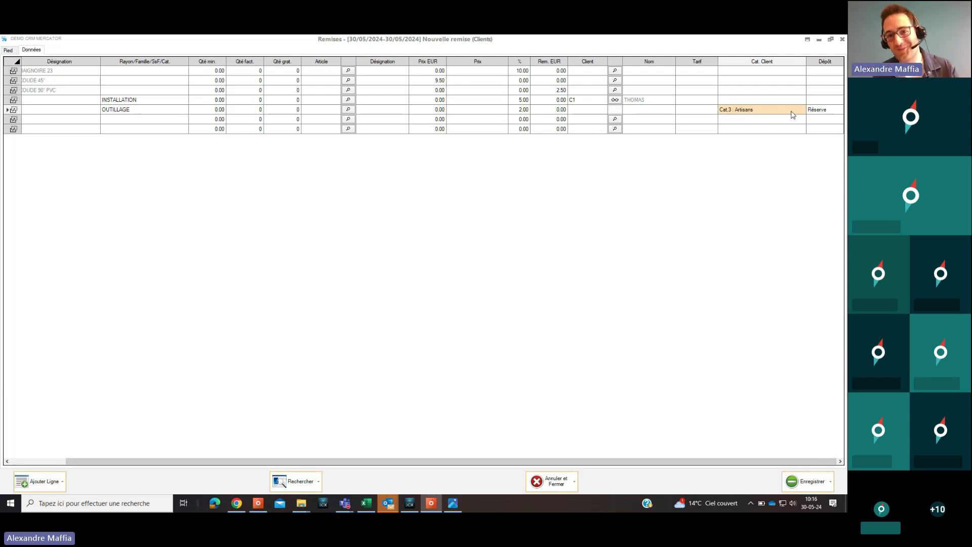
{"action": "left_click", "coordinate": [687, 113]}
{"action": "left_click", "coordinate": [702, 114]}
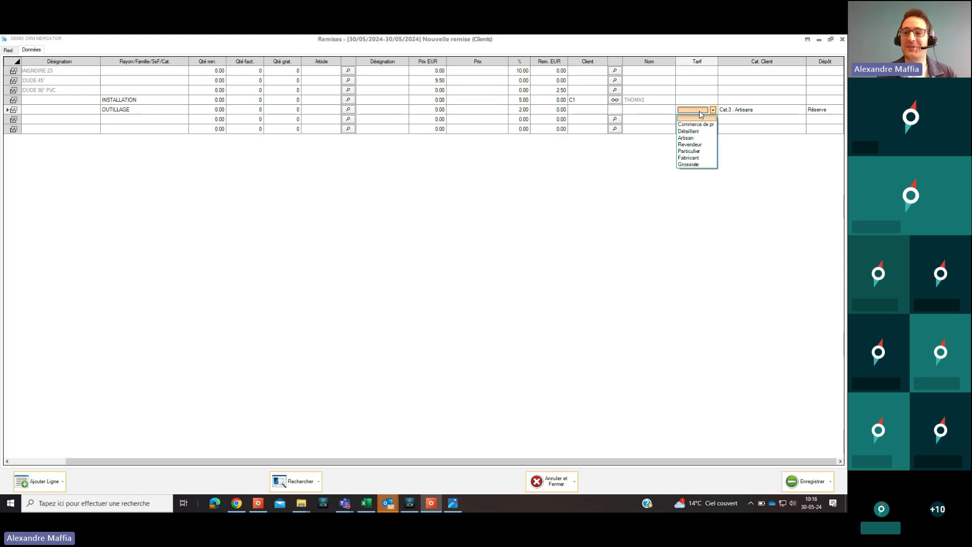
{"action": "left_click", "coordinate": [700, 111]}
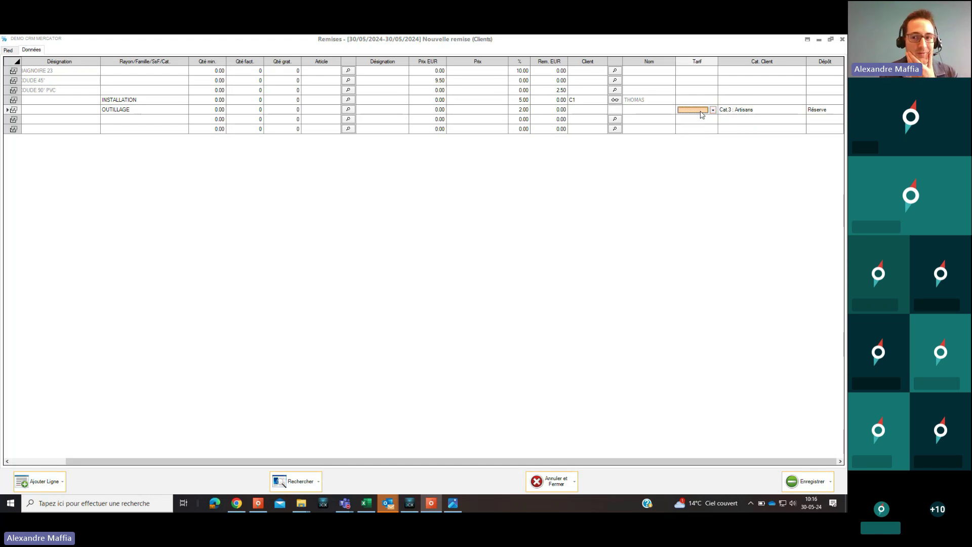
- Open the client record linked to the INSTALLATION line, review its tariffs and Tarif options, and close it without changes
{"action": "double_click", "coordinate": [441, 40]}
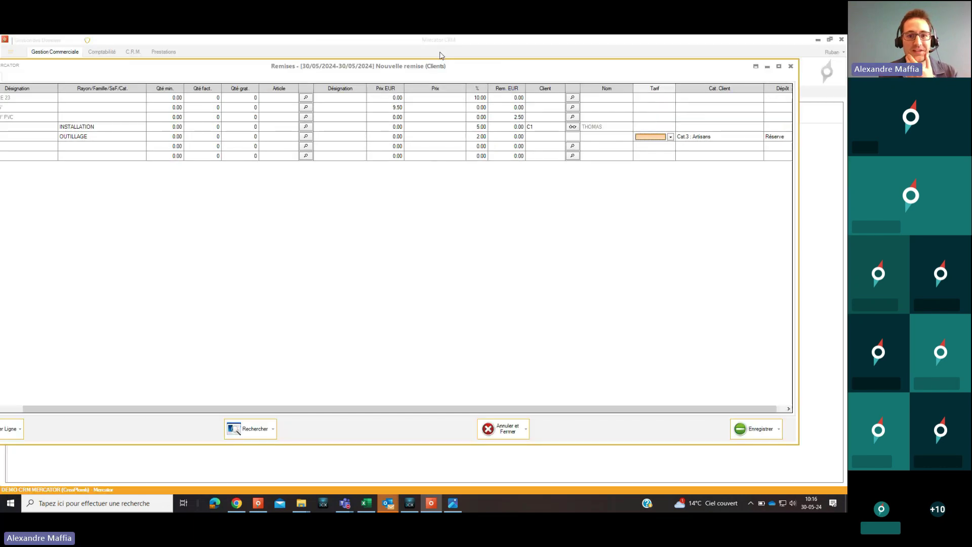
{"action": "left_click_drag", "start_coordinate": [406, 68], "coordinate": [486, 114]}
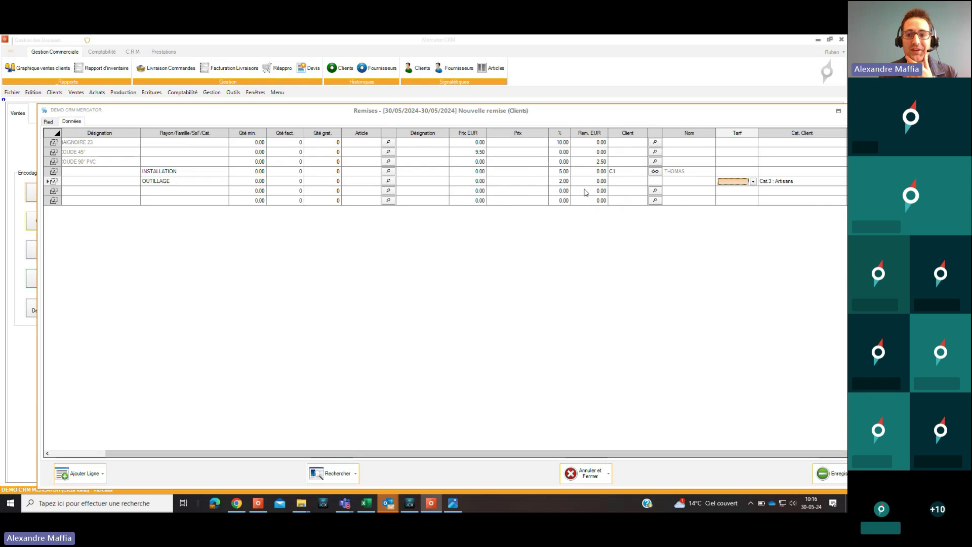
{"action": "left_click", "coordinate": [655, 171]}
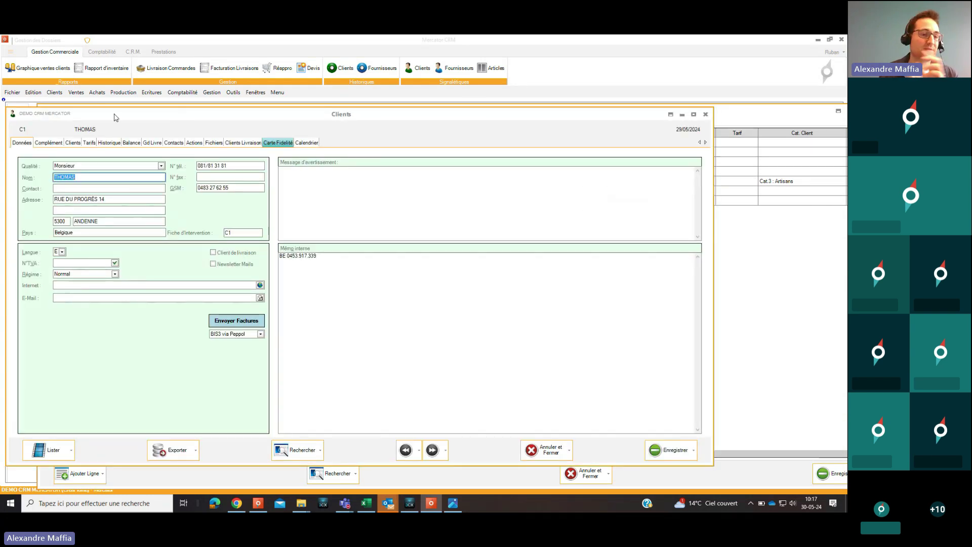
{"action": "left_click", "coordinate": [90, 144]}
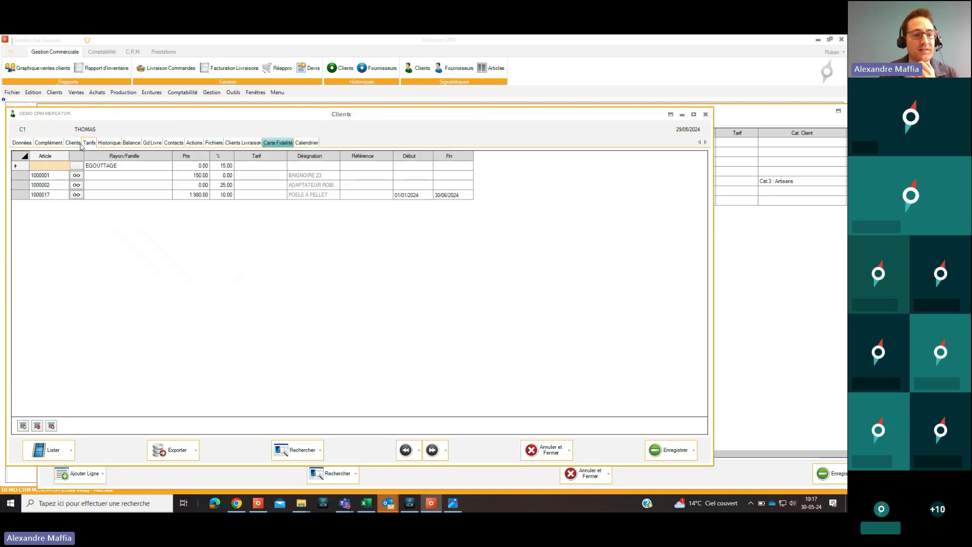
{"action": "left_click", "coordinate": [45, 145]}
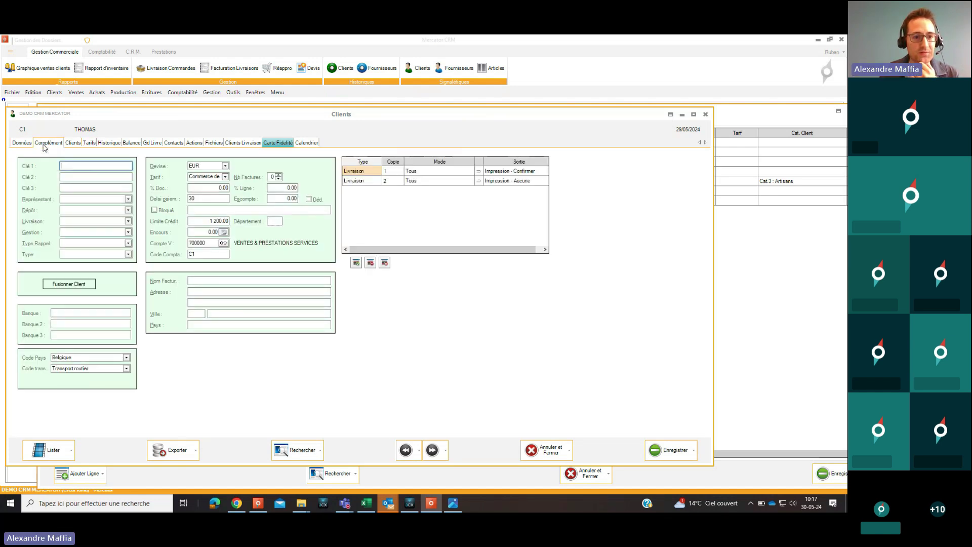
{"action": "left_click", "coordinate": [216, 178]}
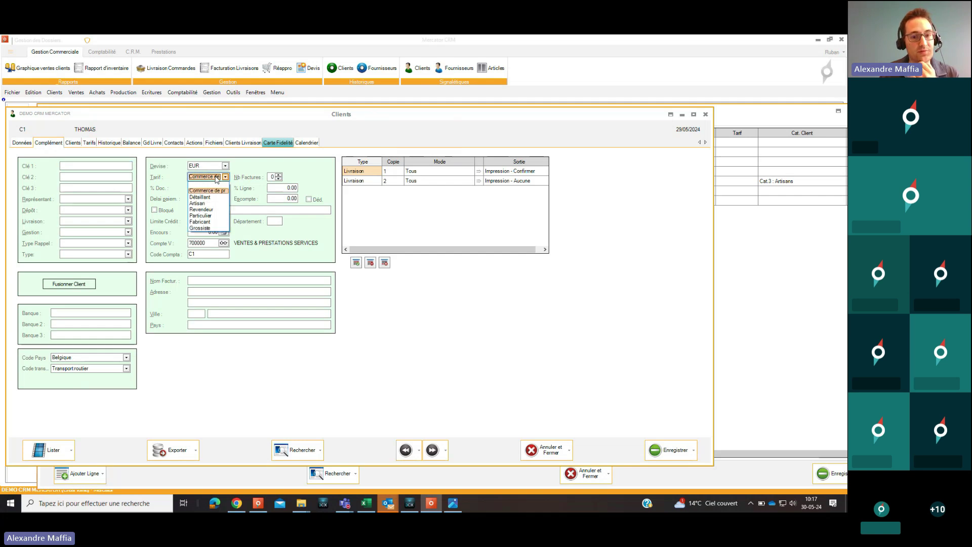
{"action": "left_click", "coordinate": [217, 178]}
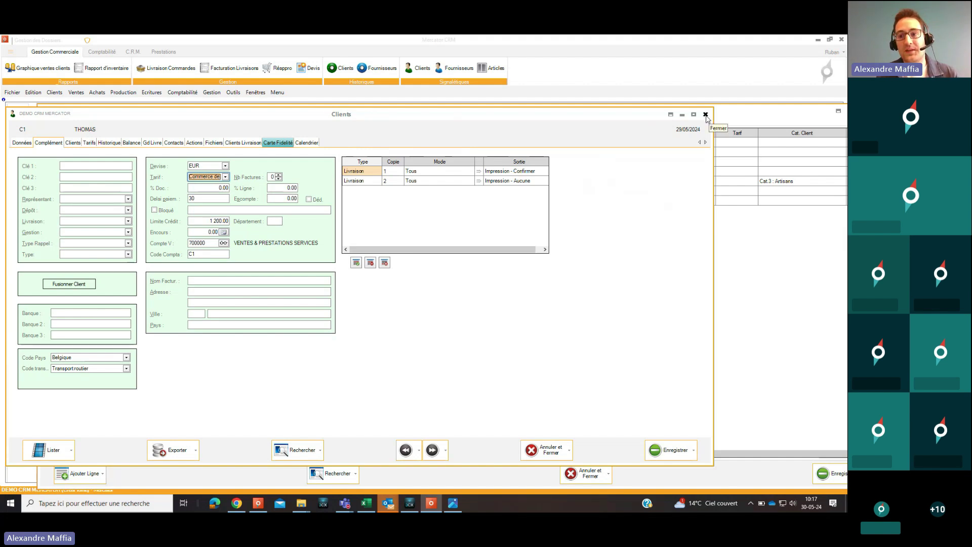
{"action": "left_click", "coordinate": [705, 114]}
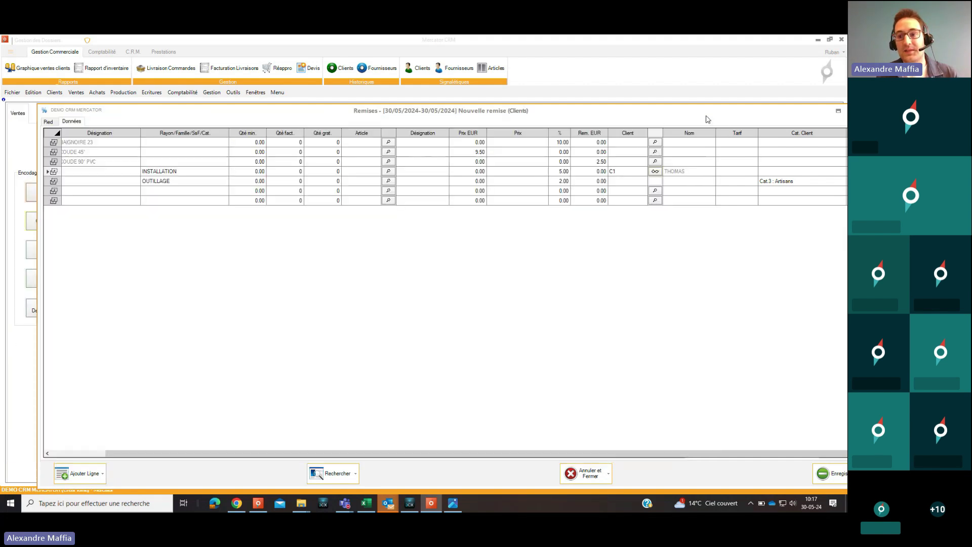
- Limit the COUDE 90° PVC discount line to the Détaillant tariff (Tarif)
{"action": "left_click", "coordinate": [740, 162]}
{"action": "left_click", "coordinate": [753, 163]}
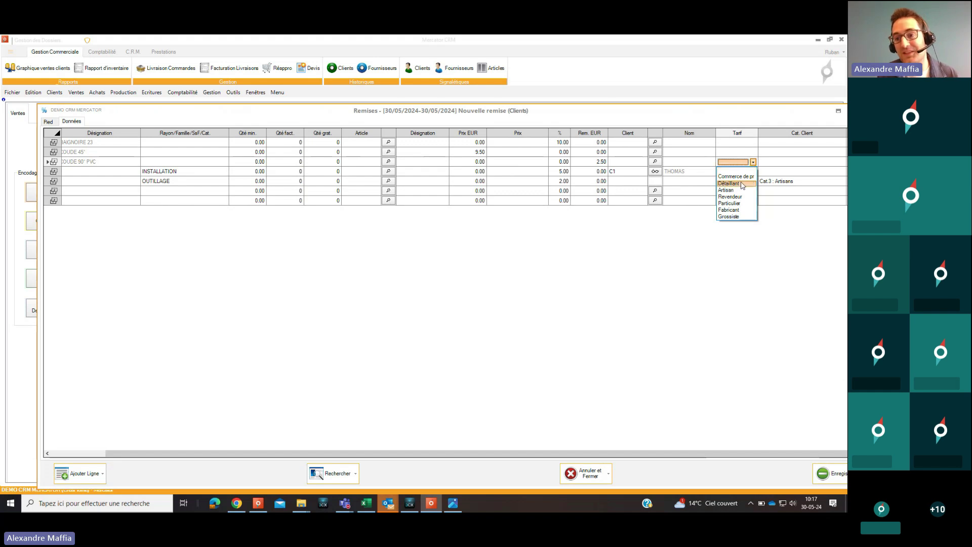
{"action": "left_click", "coordinate": [742, 184]}
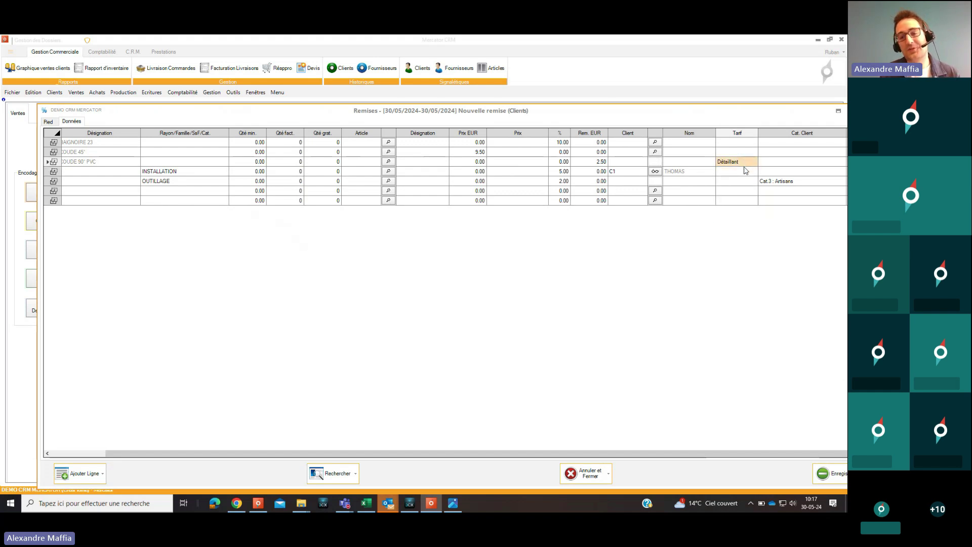
- Check the client, tariff, client category and depot restrictions on the discount lines and save the discount
{"action": "left_click_drag", "start_coordinate": [554, 452], "coordinate": [576, 243]}
{"action": "left_click", "coordinate": [606, 173]}
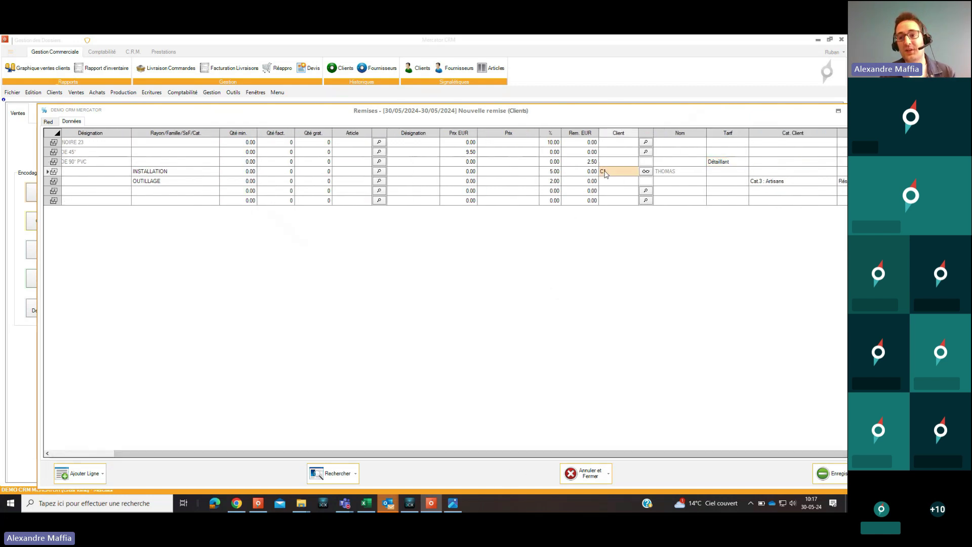
{"action": "left_click", "coordinate": [777, 171]}
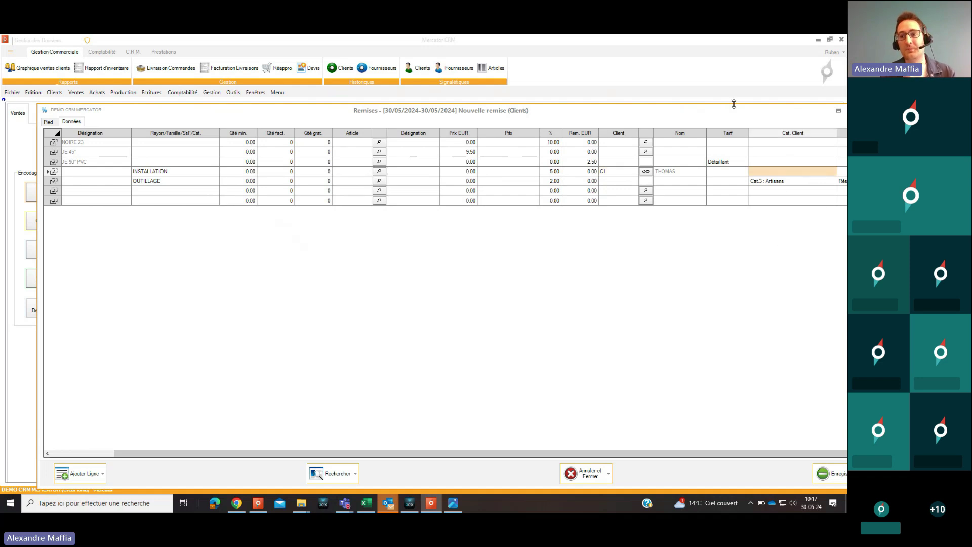
{"action": "left_click_drag", "start_coordinate": [729, 115], "coordinate": [641, 90]}
{"action": "left_click", "coordinate": [767, 159]}
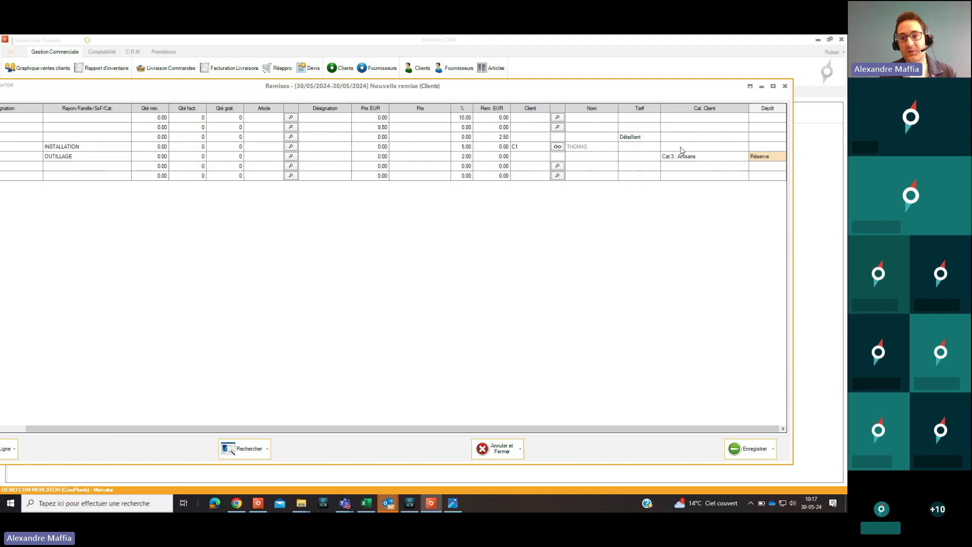
{"action": "left_click", "coordinate": [631, 139]}
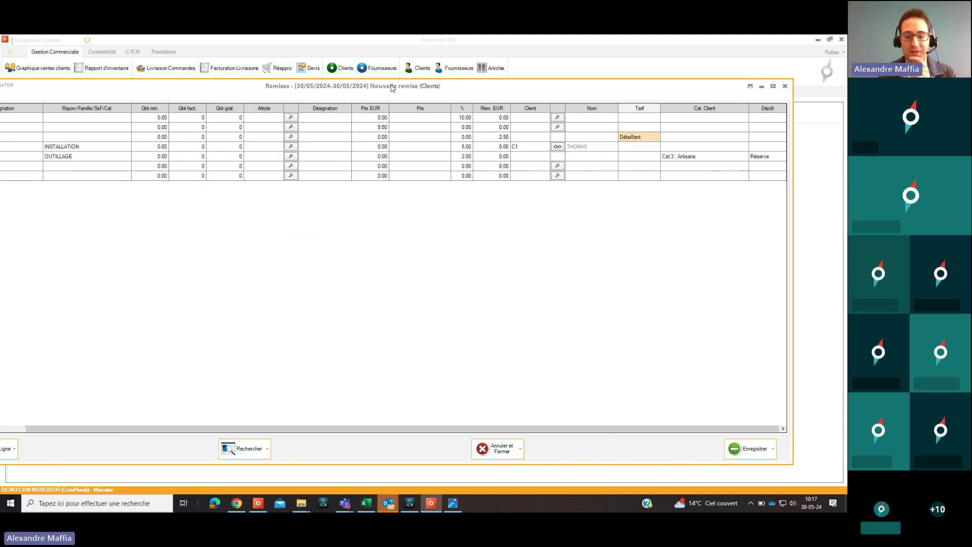
{"action": "left_click_drag", "start_coordinate": [498, 89], "coordinate": [608, 82]}
{"action": "left_click_drag", "start_coordinate": [729, 77], "coordinate": [651, 67]}
{"action": "left_click_drag", "start_coordinate": [735, 68], "coordinate": [535, 89]}
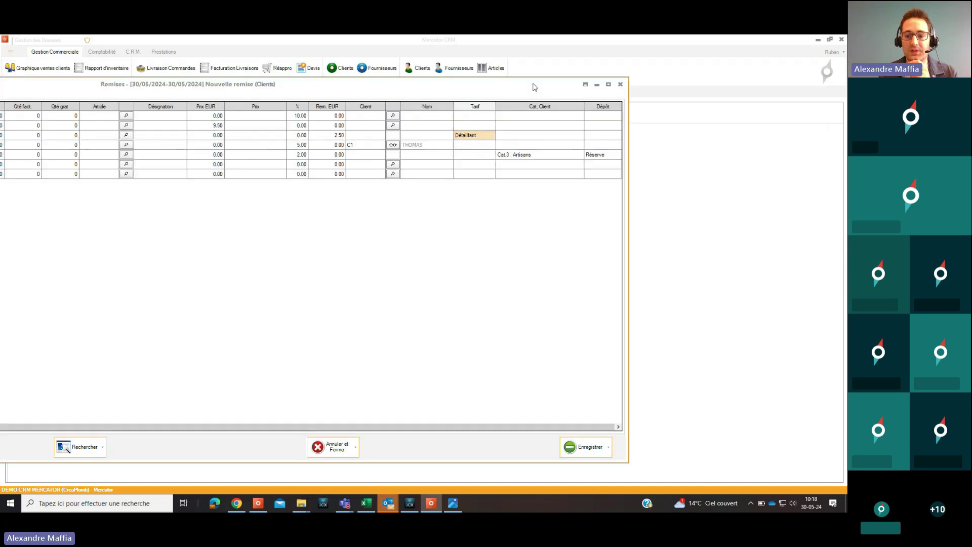
{"action": "left_click", "coordinate": [580, 451]}
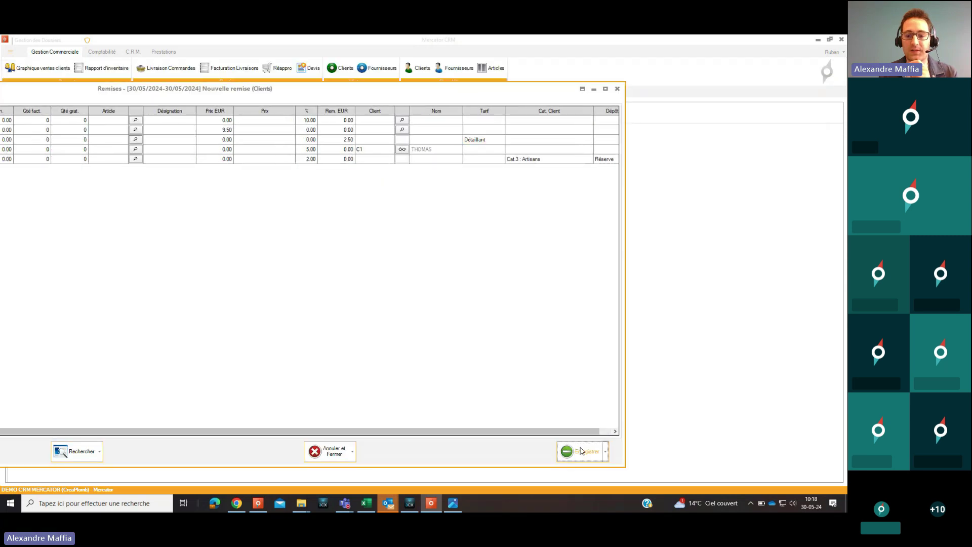
- Add a discount line below OUTILLAGE for the SANITAIRE category
{"action": "left_click_drag", "start_coordinate": [351, 90], "coordinate": [596, 79]}
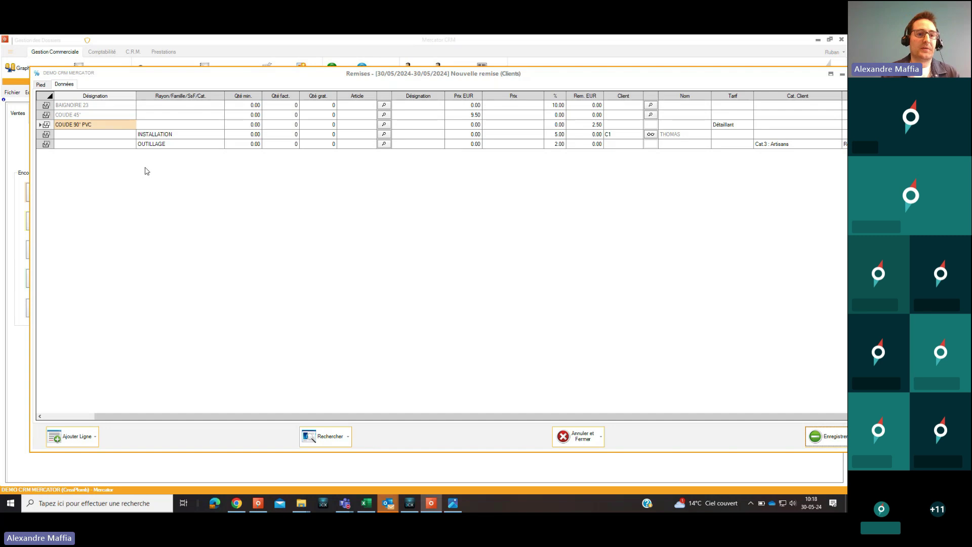
{"action": "left_click", "coordinate": [79, 108]}
{"action": "left_click", "coordinate": [47, 106]}
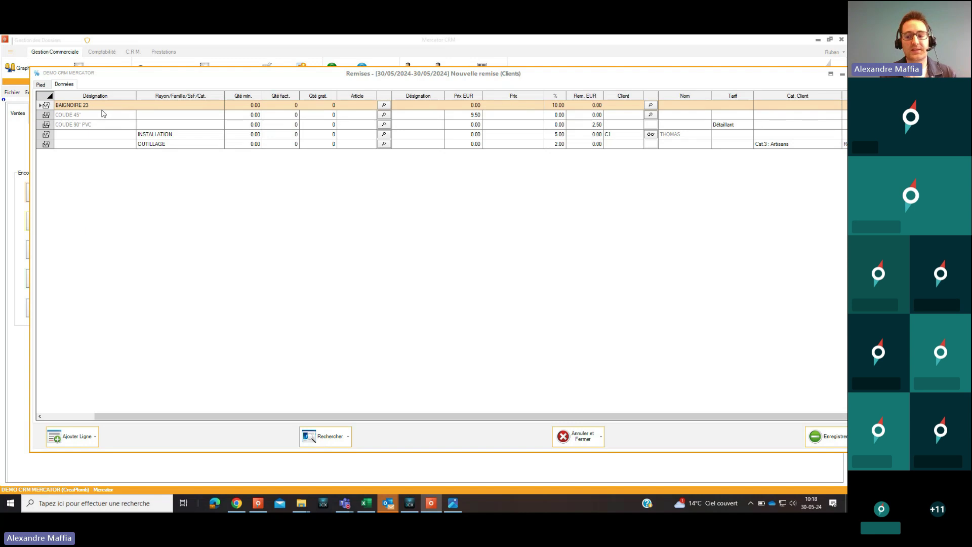
{"action": "left_click", "coordinate": [59, 145]}
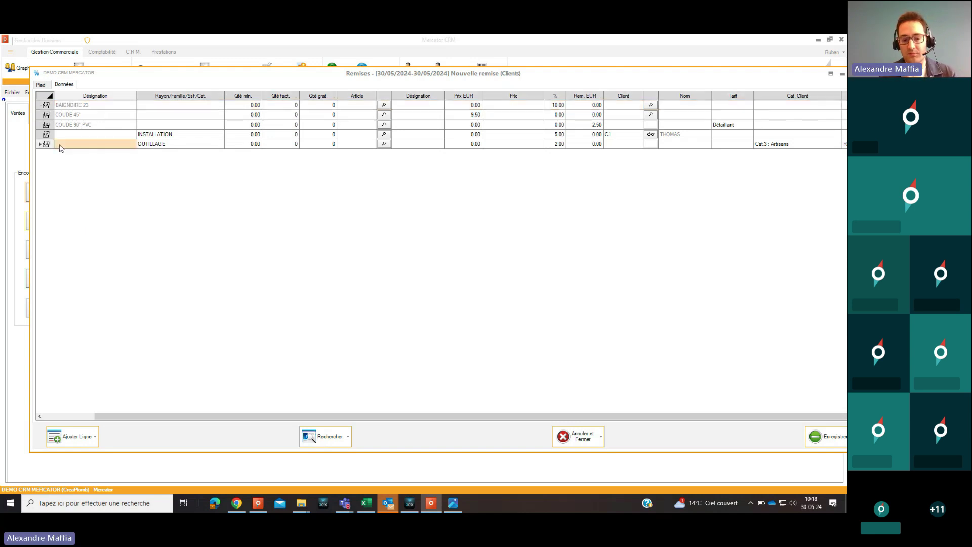
{"action": "key", "text": "Down"}
{"action": "left_click", "coordinate": [219, 156]}
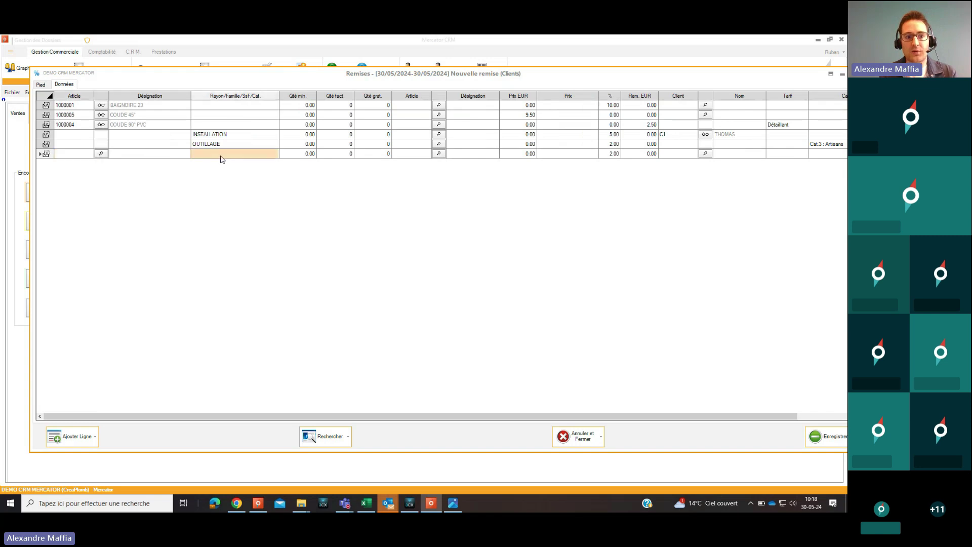
{"action": "left_click", "coordinate": [230, 159]}
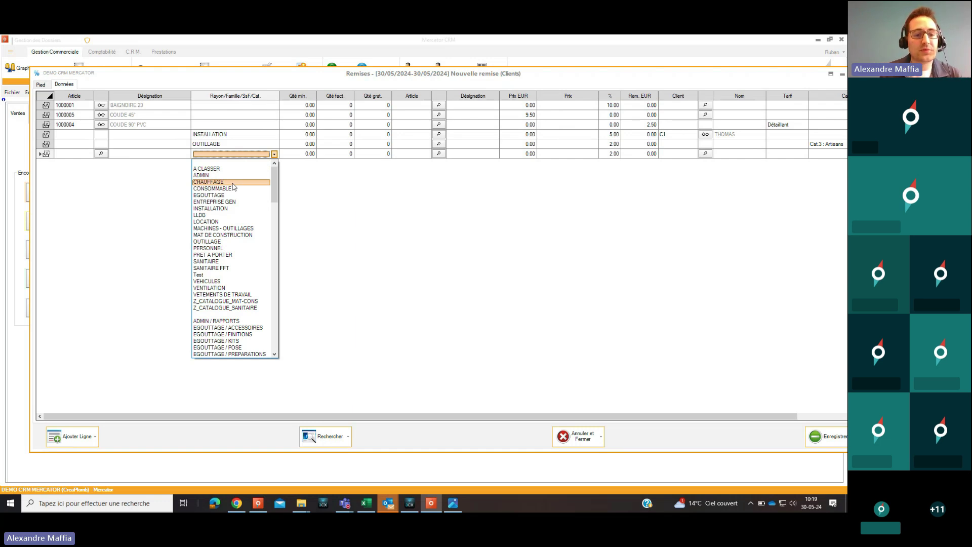
{"action": "left_click", "coordinate": [230, 263]}
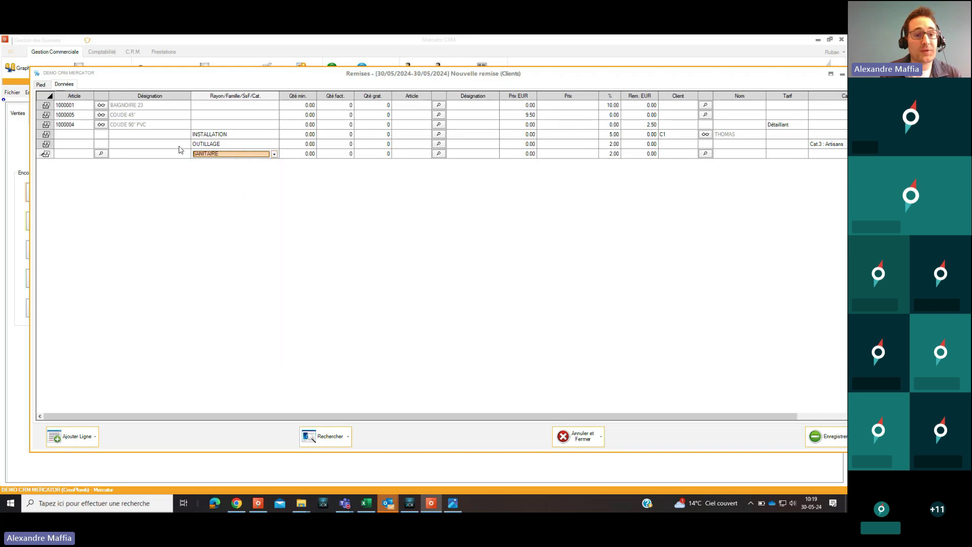
{"action": "left_click", "coordinate": [162, 153]}
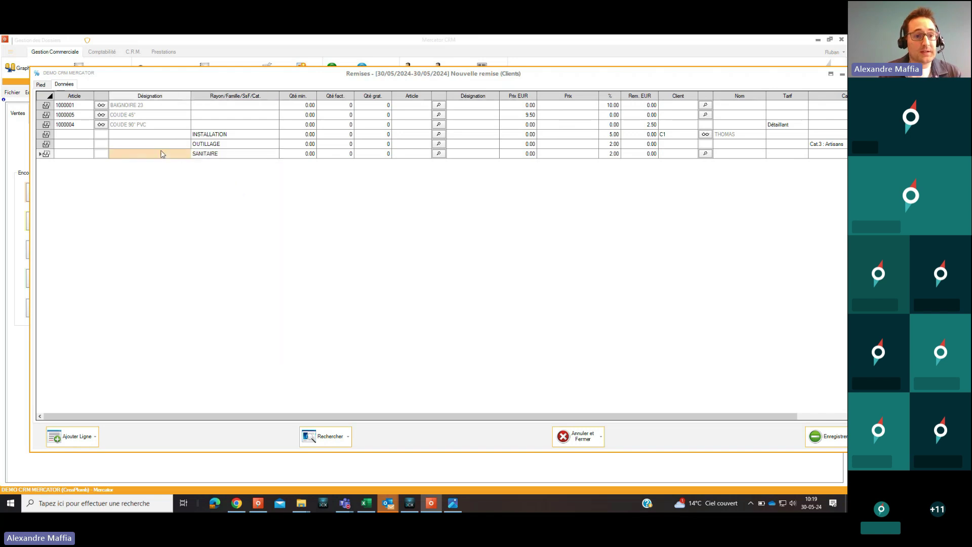
{"action": "left_click", "coordinate": [218, 154]}
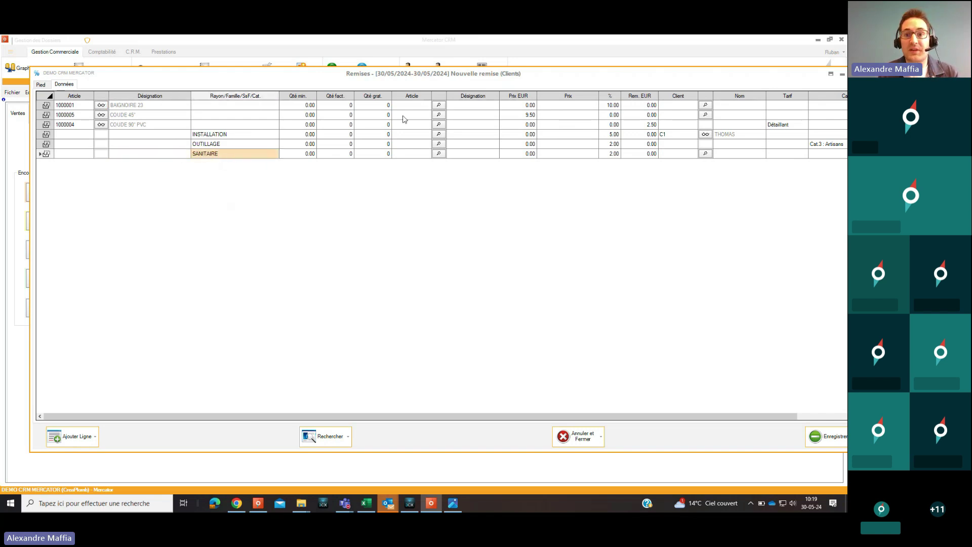
- Compare the discount percentages of the BAIGNOIRE 23 article line and the SANITAIRE category line
{"action": "left_click", "coordinate": [617, 106]}
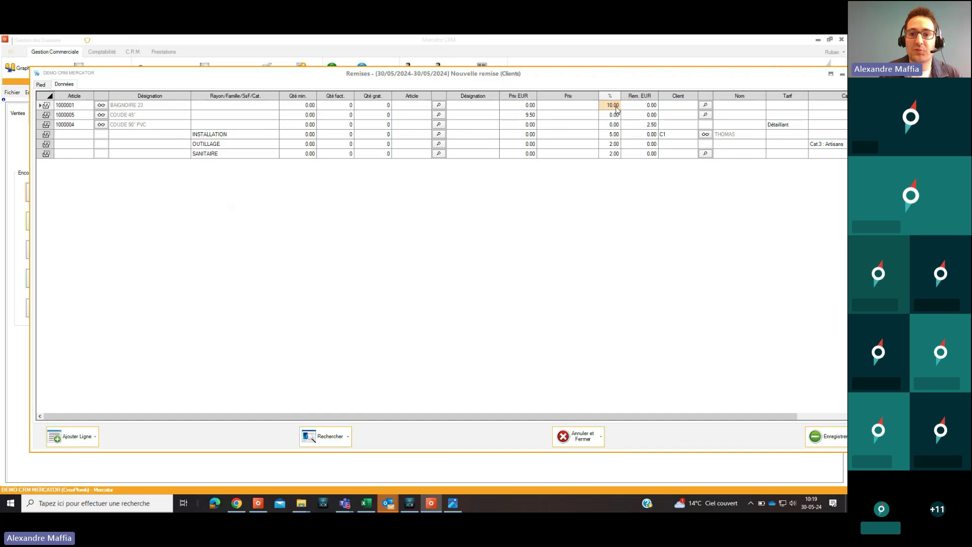
{"action": "left_click", "coordinate": [44, 155]}
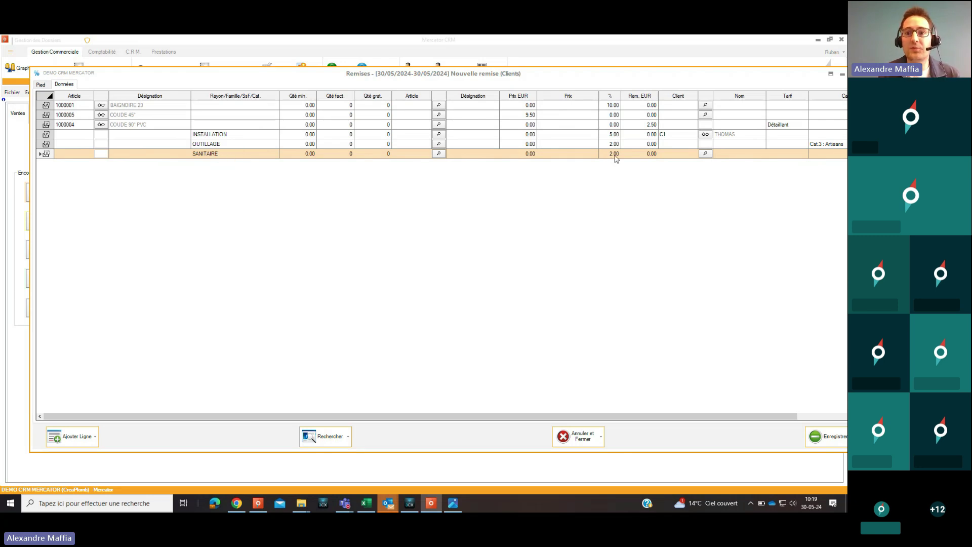
{"action": "left_click", "coordinate": [614, 105]}
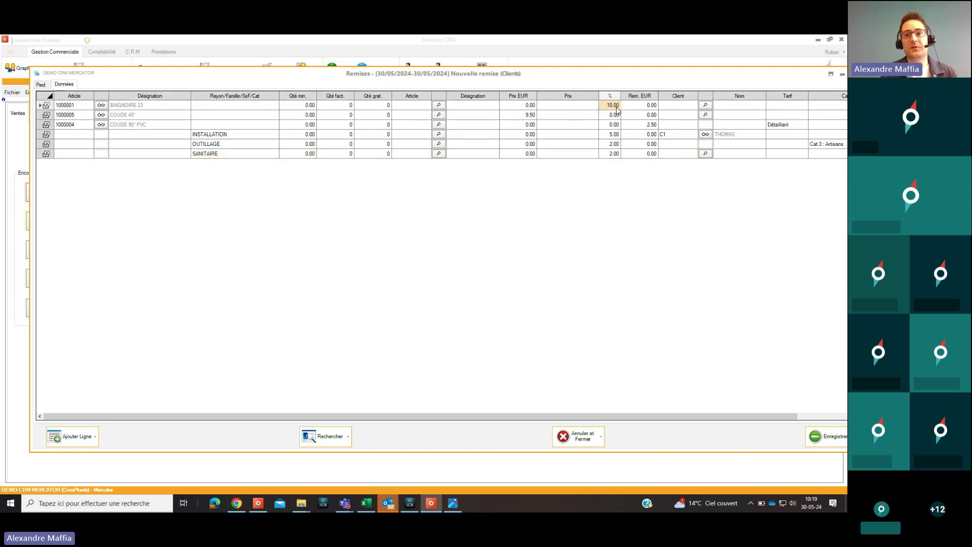
{"action": "left_click", "coordinate": [614, 154]}
{"action": "left_click", "coordinate": [614, 106]}
{"action": "left_click", "coordinate": [612, 154]}
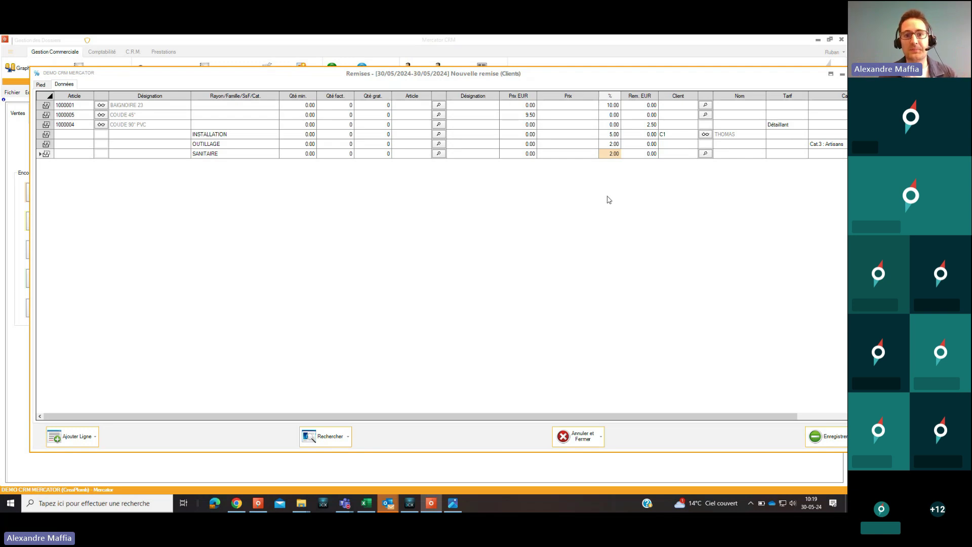
{"action": "left_click_drag", "start_coordinate": [387, 73], "coordinate": [392, 79]}
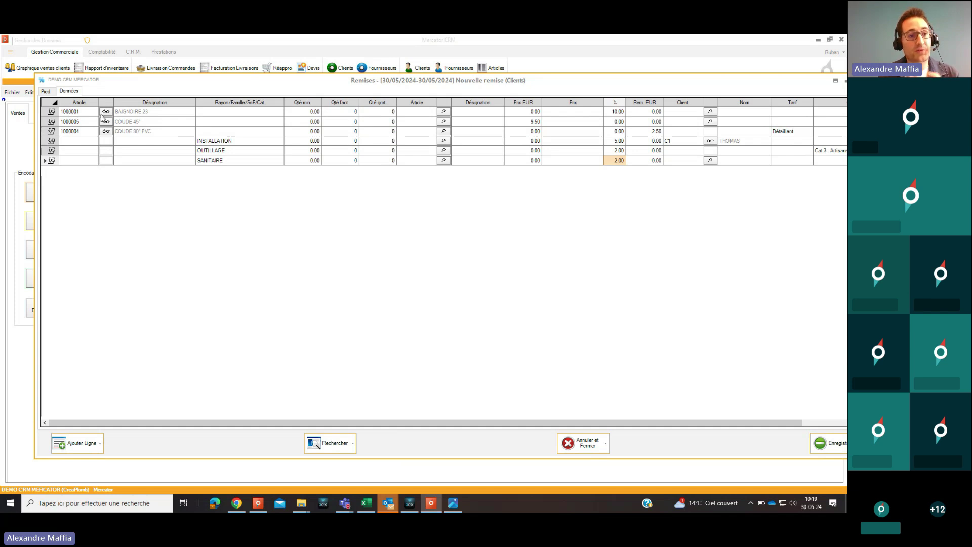
{"action": "left_click", "coordinate": [52, 112]}
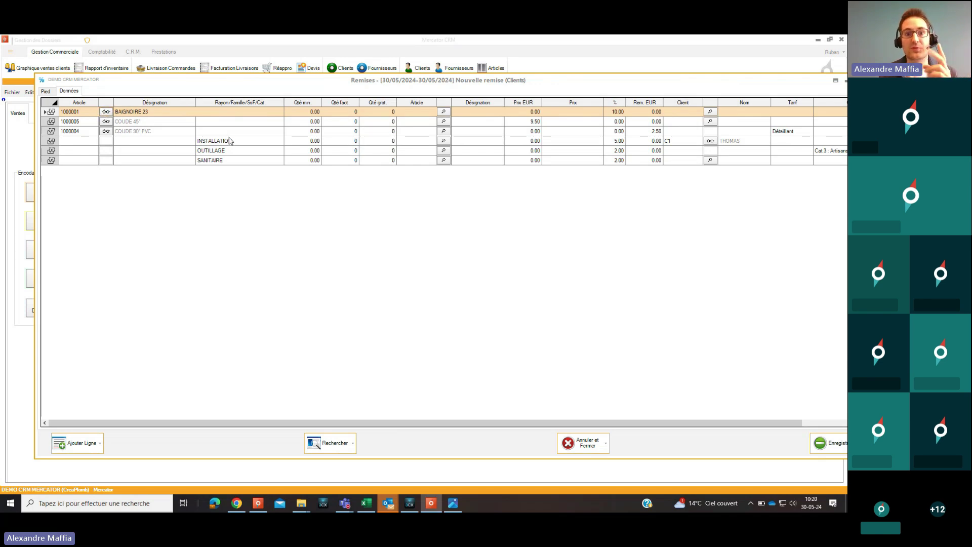
{"action": "left_click", "coordinate": [618, 113]}
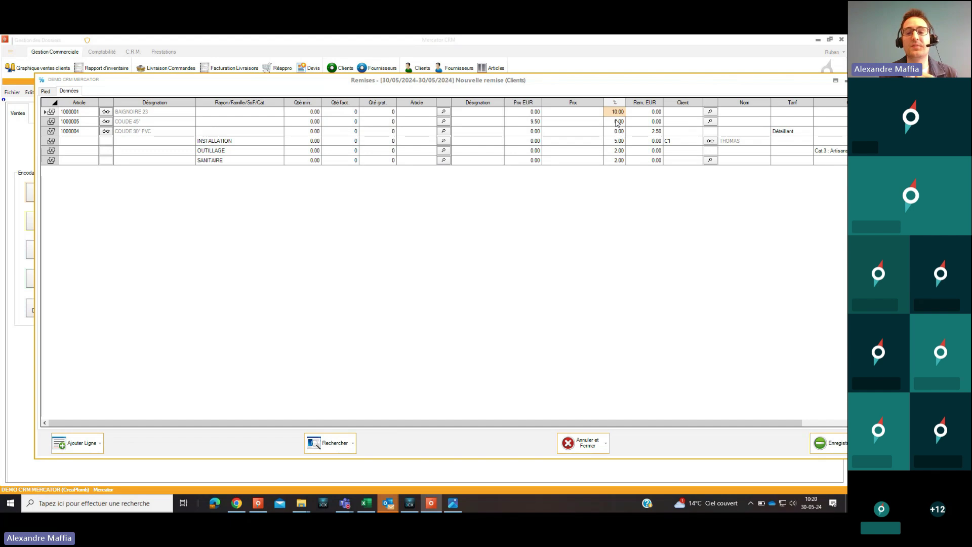
{"action": "left_click", "coordinate": [612, 163]}
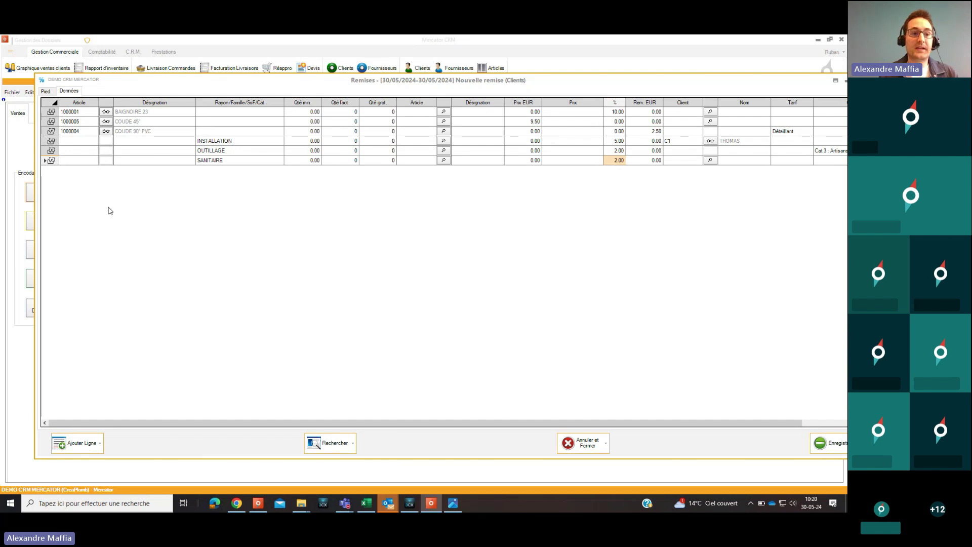
- Reorder the discount lines, moving SANITAIRE directly below COUDE 45° and COUDE 90° PVC to the top of the list
{"action": "left_click", "coordinate": [51, 162]}
{"action": "left_click_drag", "start_coordinate": [55, 142], "coordinate": [65, 133]}
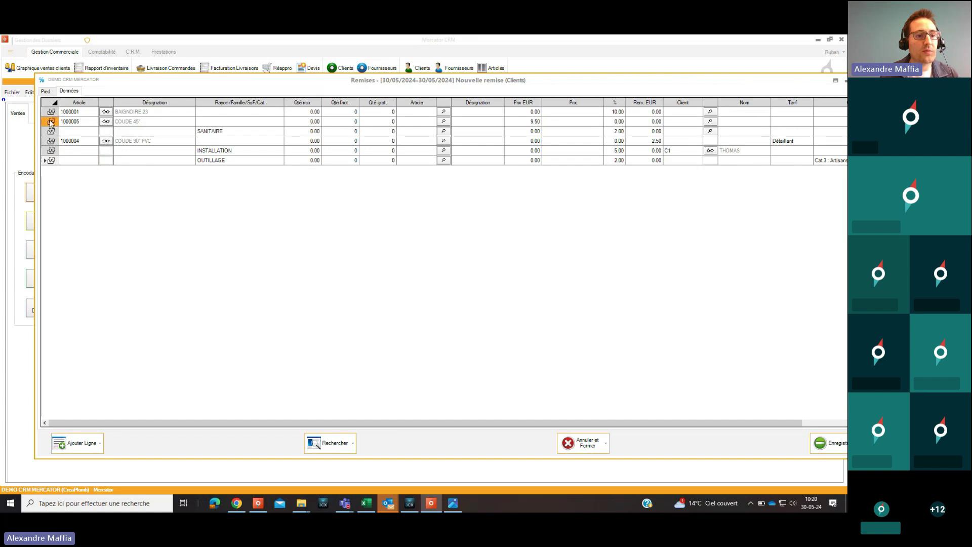
{"action": "left_click", "coordinate": [51, 141]}
{"action": "left_click_drag", "start_coordinate": [56, 116], "coordinate": [55, 112]}
{"action": "left_click", "coordinate": [72, 150]}
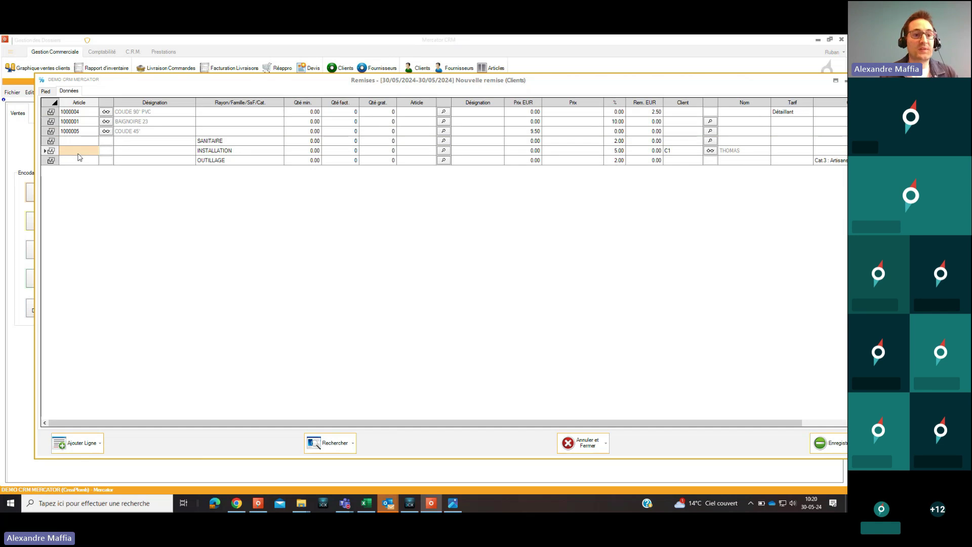
{"action": "left_click", "coordinate": [79, 142]}
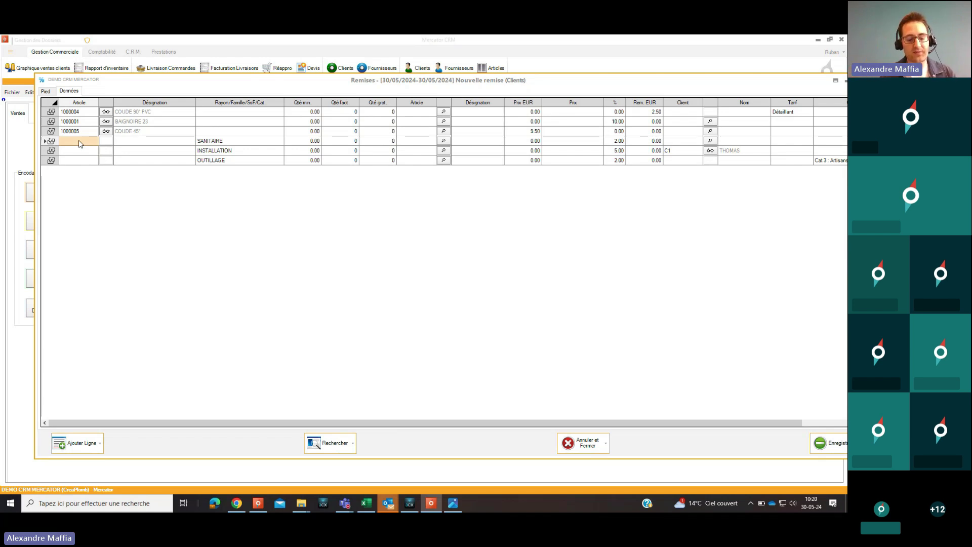
- Select the SANITAIRE, INSTALLATION and OUTILLAGE category lines and move them together above the article lines
{"action": "left_click", "coordinate": [79, 142]}
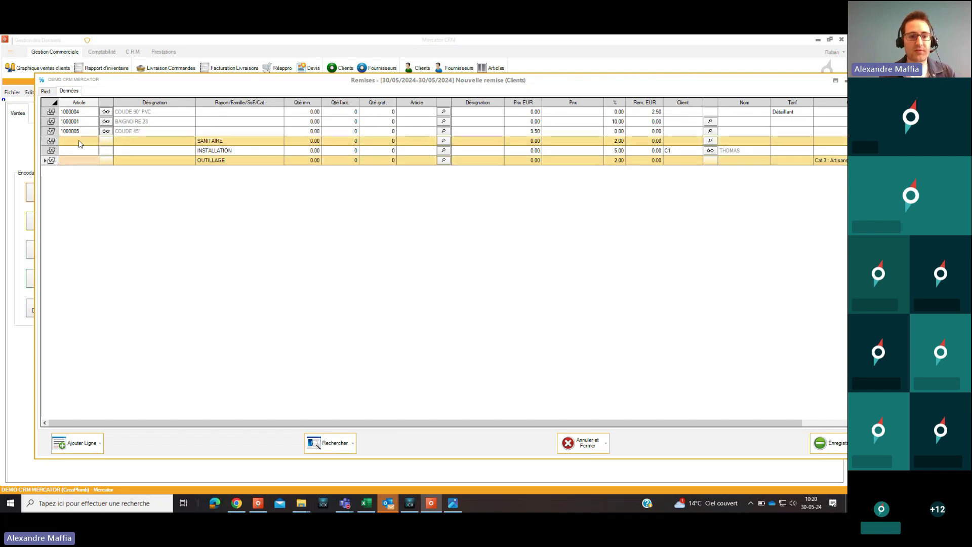
{"action": "key", "text": "Down"}
{"action": "key", "text": "Down"}
{"action": "key", "text": "Down"}
{"action": "key", "text": "Down"}
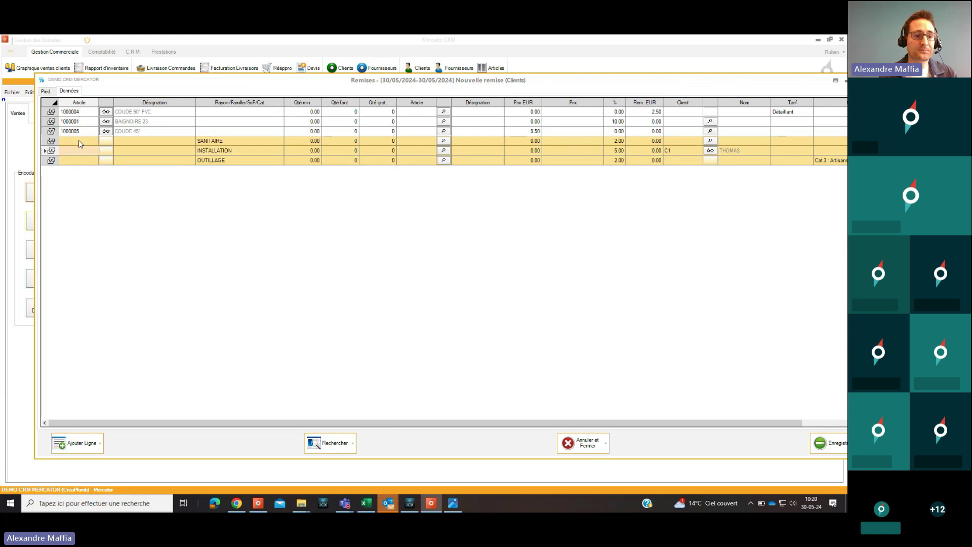
{"action": "left_click", "coordinate": [51, 141]}
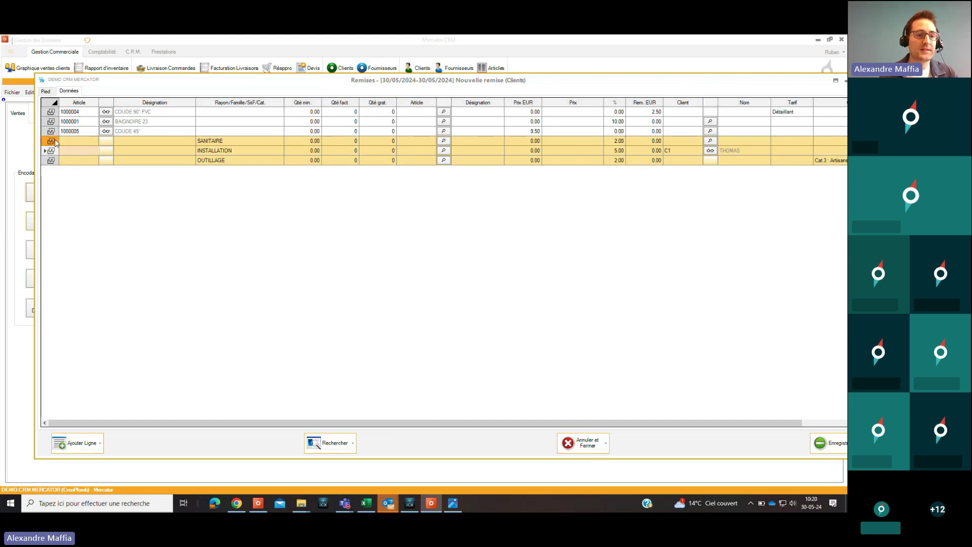
{"action": "left_click", "coordinate": [51, 112]}
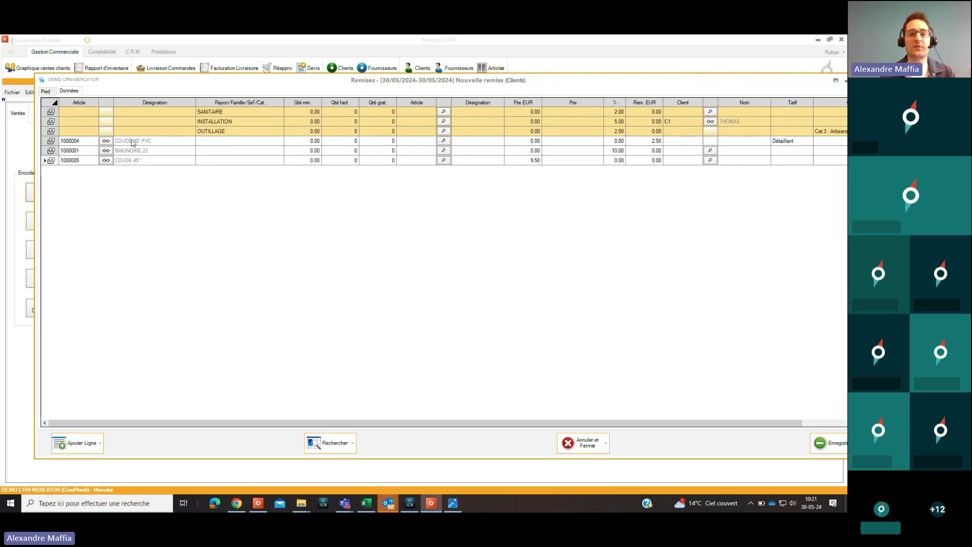
- Move the SANITAIRE, INSTALLATION and OUTILLAGE category lines back below the three article lines
{"action": "left_click", "coordinate": [154, 151]}
{"action": "left_click", "coordinate": [152, 135]}
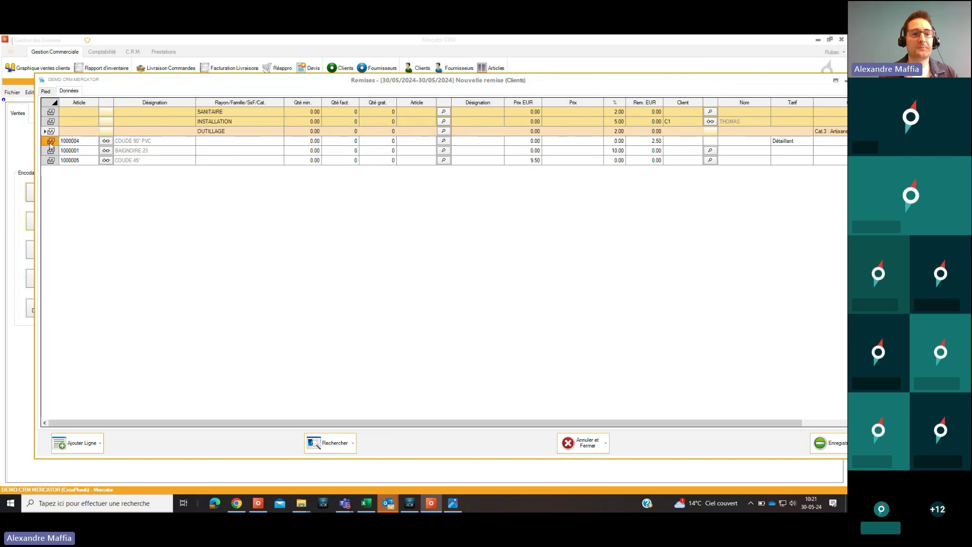
{"action": "left_click", "coordinate": [51, 112]}
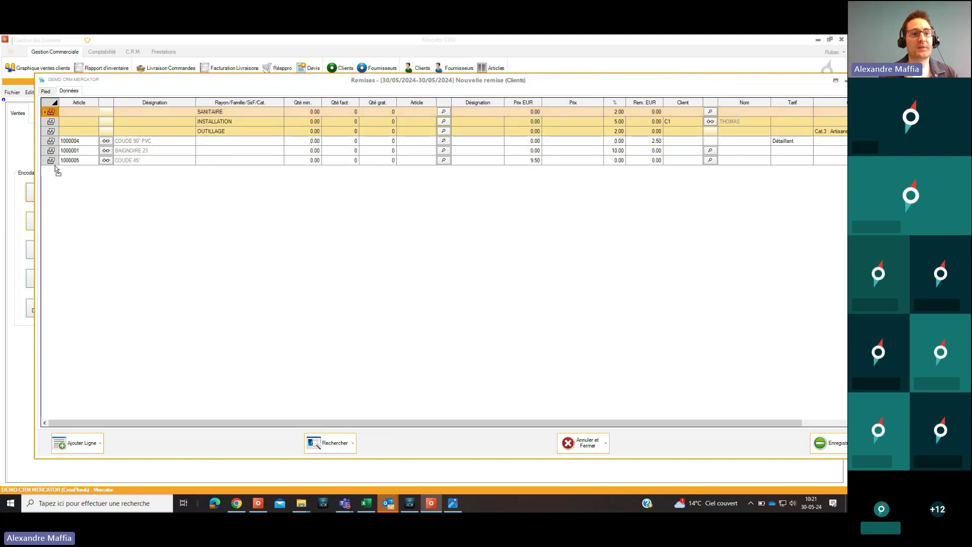
{"action": "left_click", "coordinate": [53, 112]}
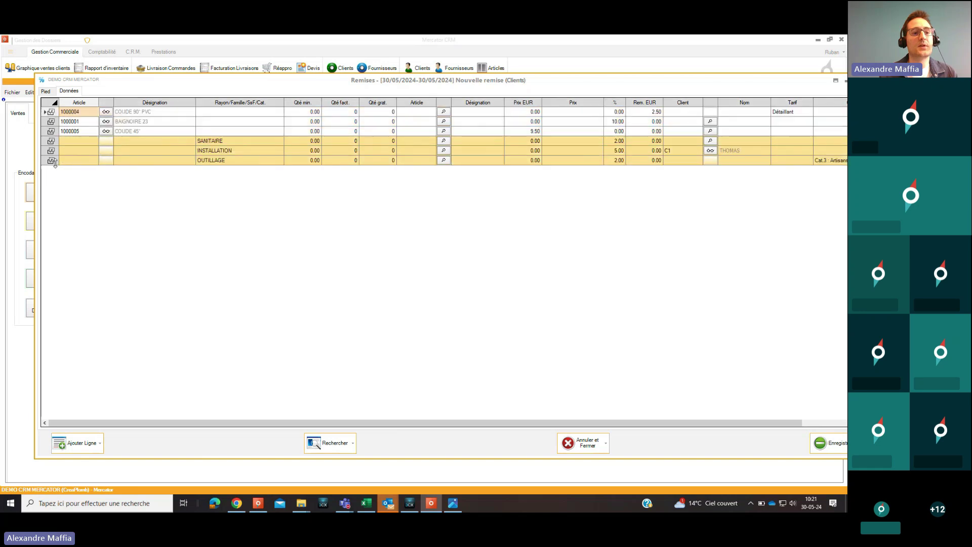
{"action": "left_click", "coordinate": [84, 121]}
{"action": "left_click", "coordinate": [85, 115]}
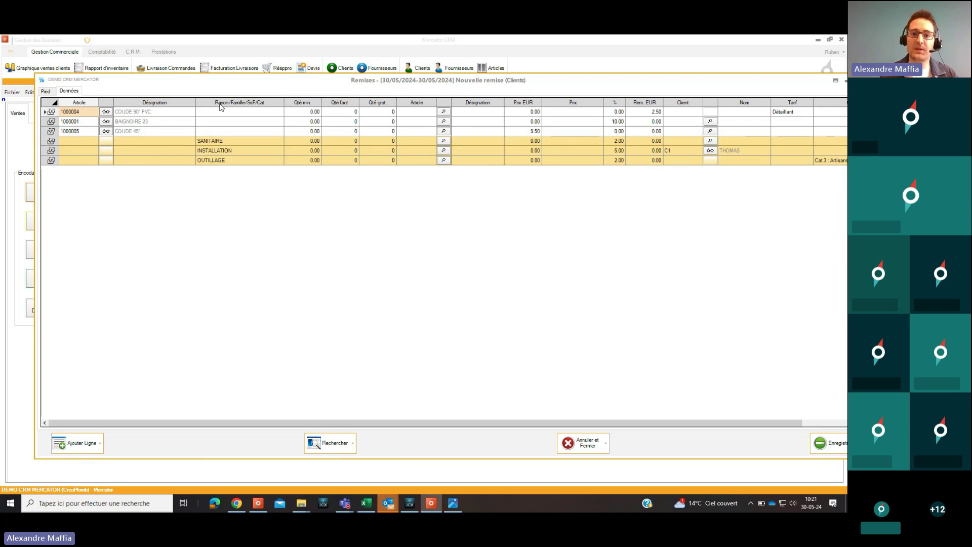
- Save and close the discount, and save the client discount list
{"action": "left_click_drag", "start_coordinate": [576, 87], "coordinate": [411, 75]}
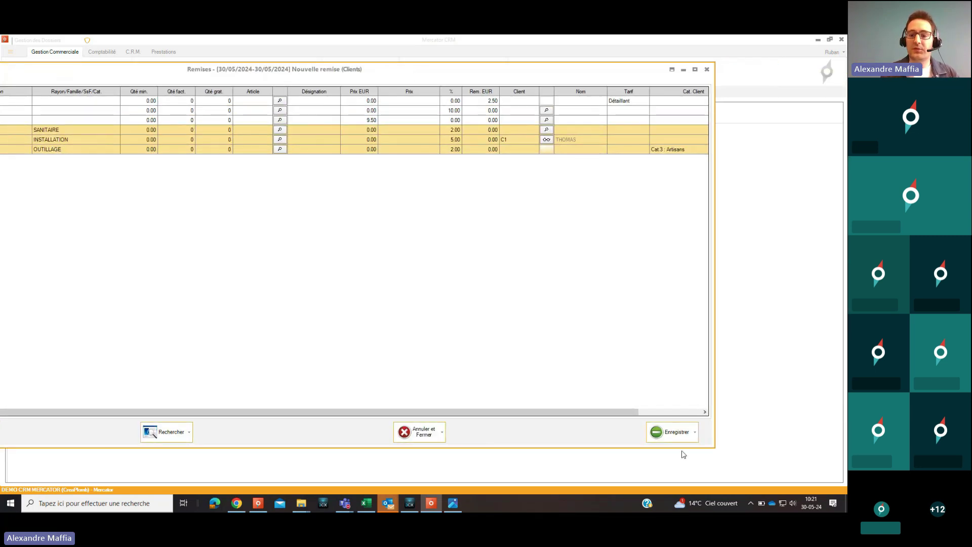
{"action": "left_click", "coordinate": [679, 440]}
{"action": "left_click", "coordinate": [668, 449]}
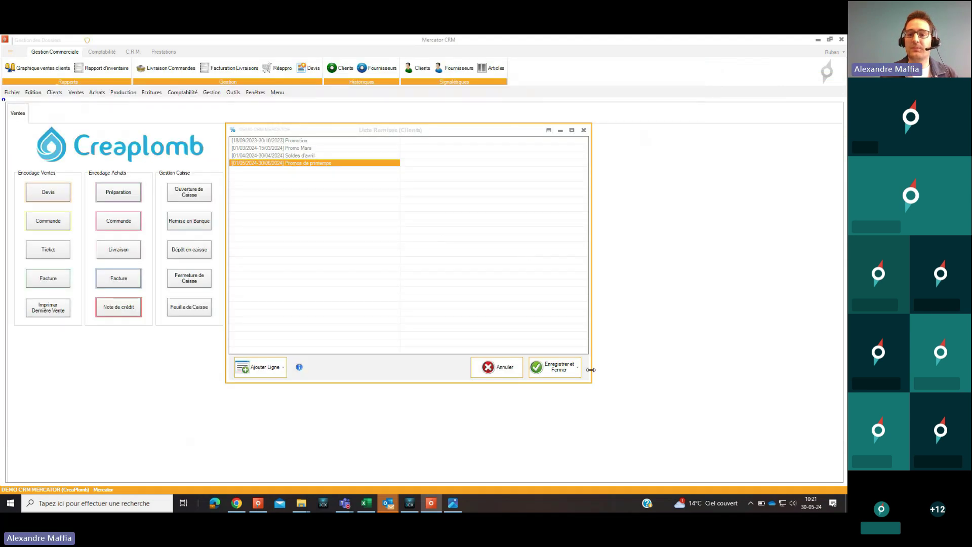
{"action": "left_click", "coordinate": [560, 373]}
{"action": "left_click", "coordinate": [546, 387]}
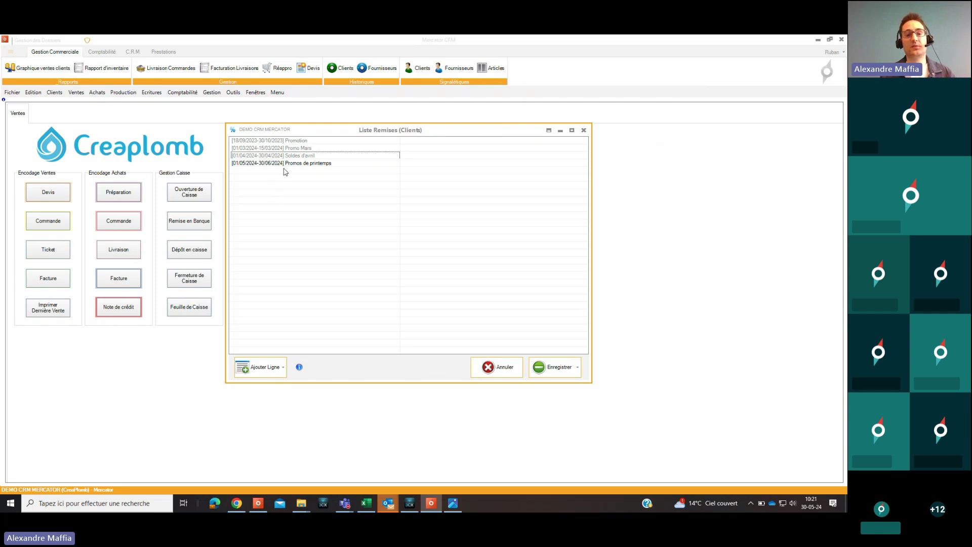
- Compare the validity dates of the Promotion and Promos de printemps discounts in the client discount list
{"action": "left_click", "coordinate": [288, 141]}
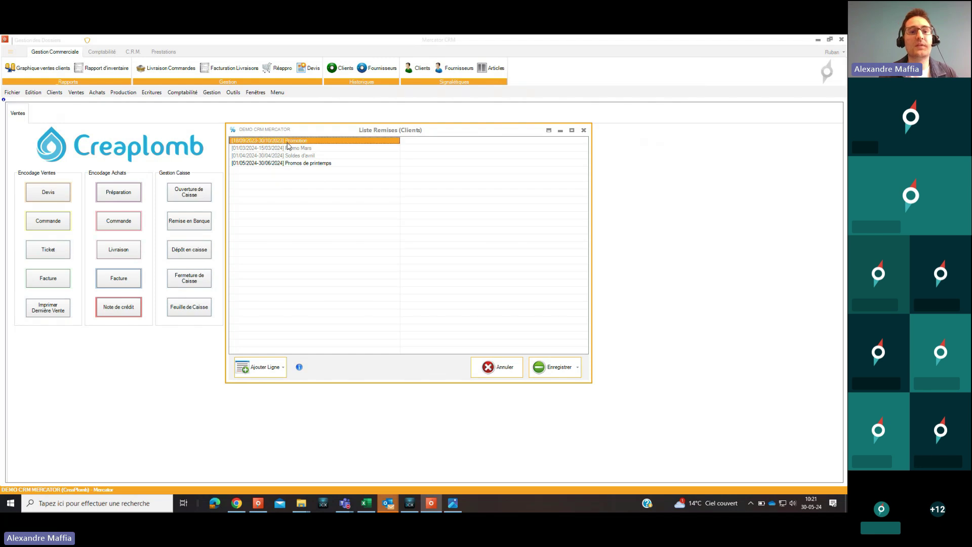
{"action": "left_click", "coordinate": [289, 164]}
{"action": "left_click", "coordinate": [303, 142]}
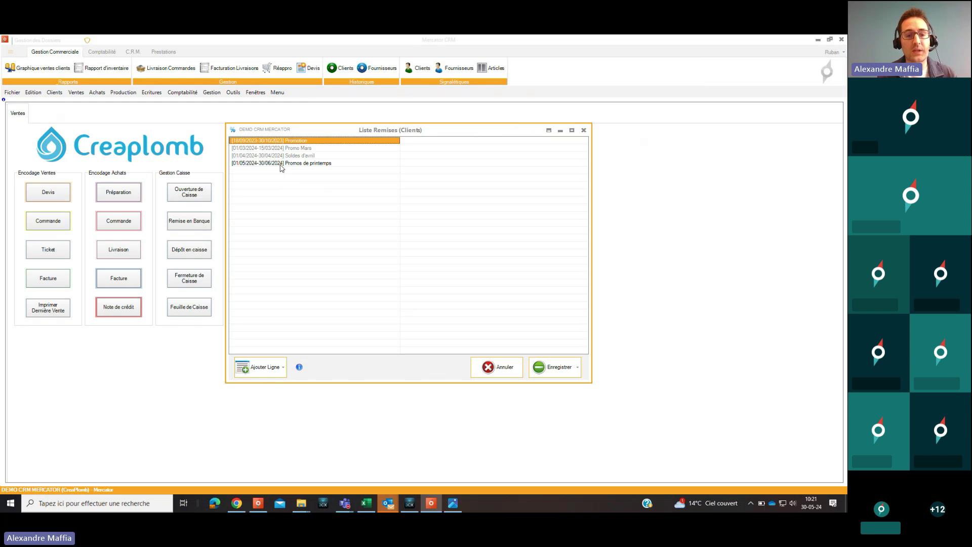
{"action": "left_click_drag", "start_coordinate": [283, 168], "coordinate": [305, 172]}
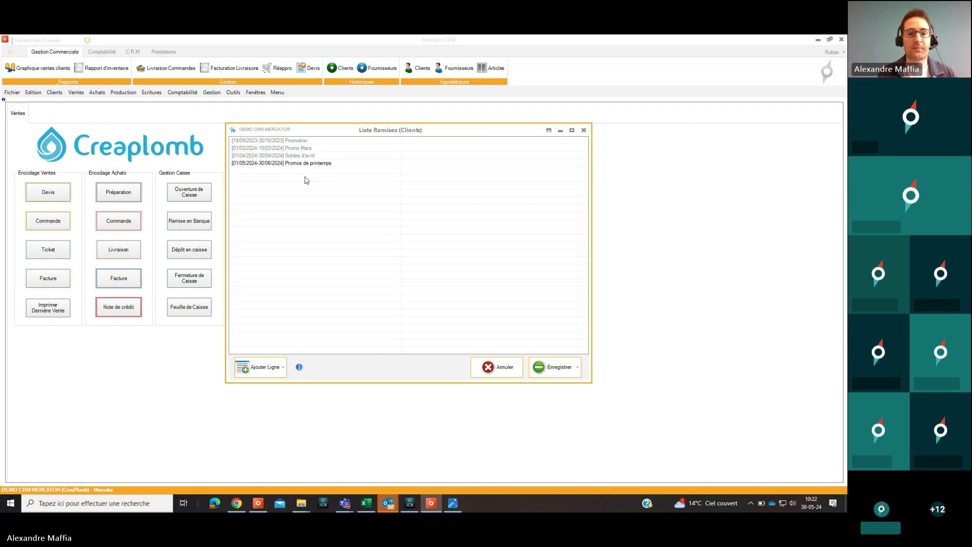
- Display the client record's tariff lines and arrange the record and the discount list so both can be read
{"action": "left_click_drag", "start_coordinate": [387, 131], "coordinate": [402, 132]}
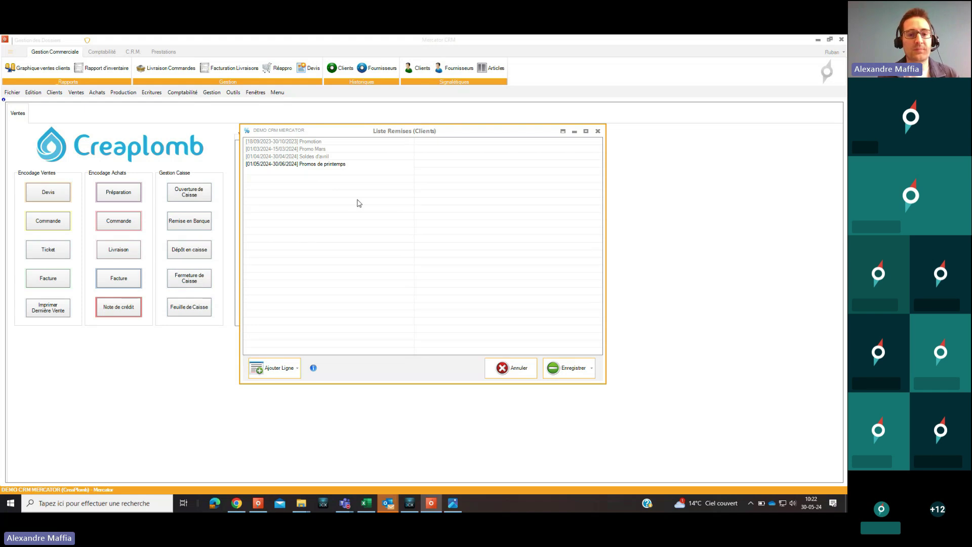
{"action": "left_click_drag", "start_coordinate": [373, 132], "coordinate": [495, 148]}
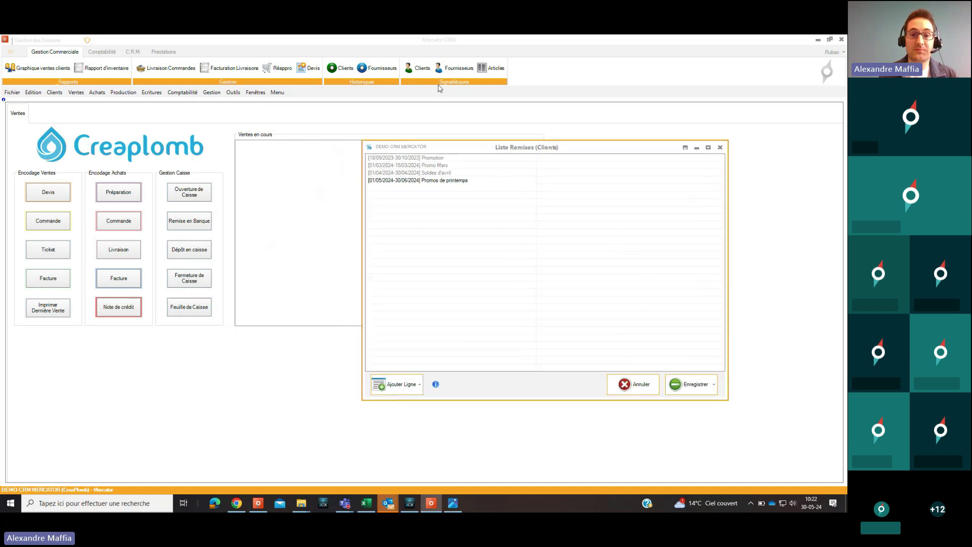
{"action": "left_click", "coordinate": [425, 67]}
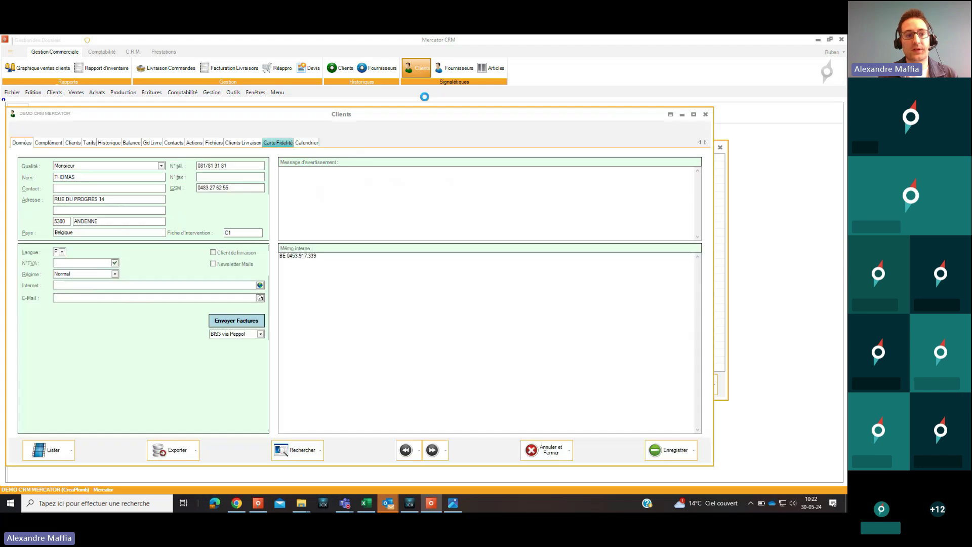
{"action": "left_click", "coordinate": [89, 143]}
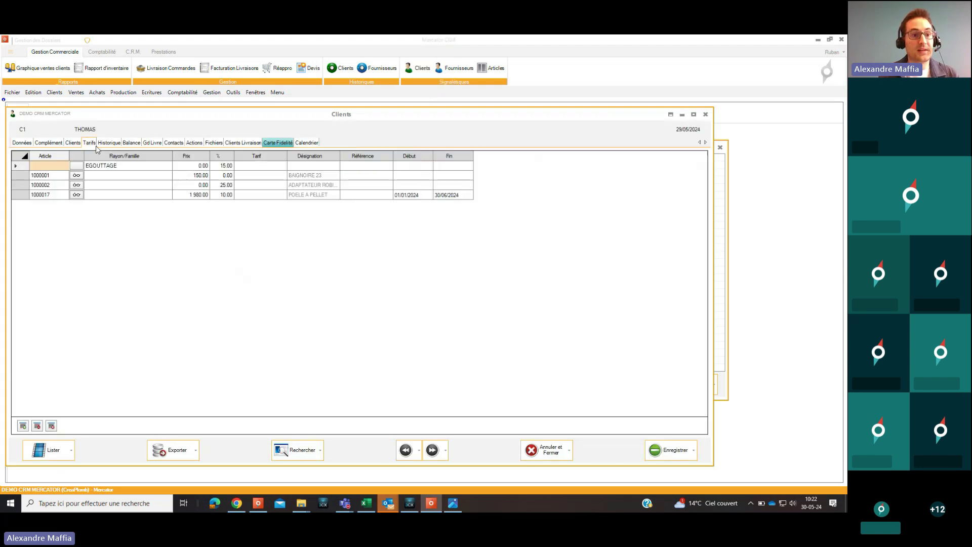
{"action": "left_click_drag", "start_coordinate": [284, 113], "coordinate": [292, 175]}
{"action": "left_click_drag", "start_coordinate": [400, 150], "coordinate": [531, 76]}
{"action": "left_click_drag", "start_coordinate": [434, 173], "coordinate": [454, 142]}
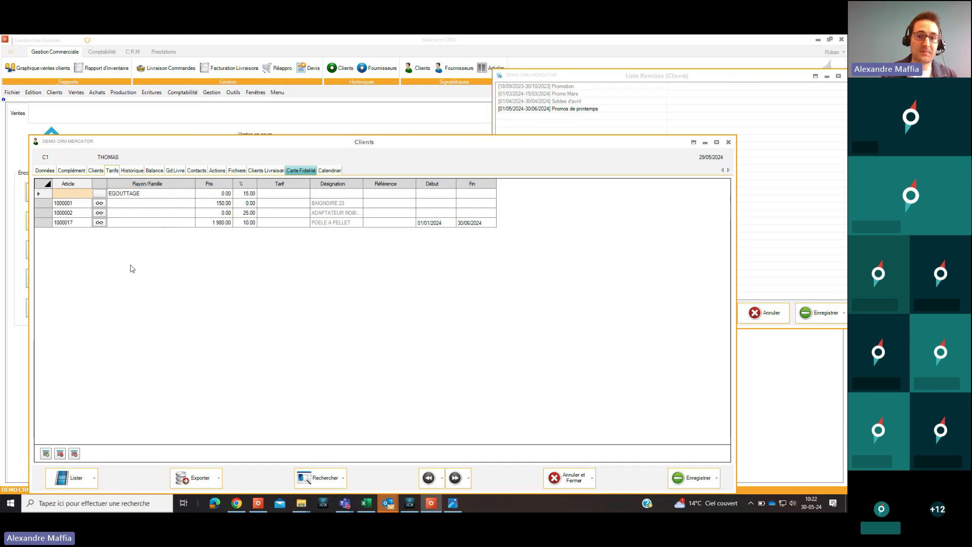
- Compare the client's own tariff lines with the Promos de printemps entry in the discount list
{"action": "left_click", "coordinate": [551, 110]}
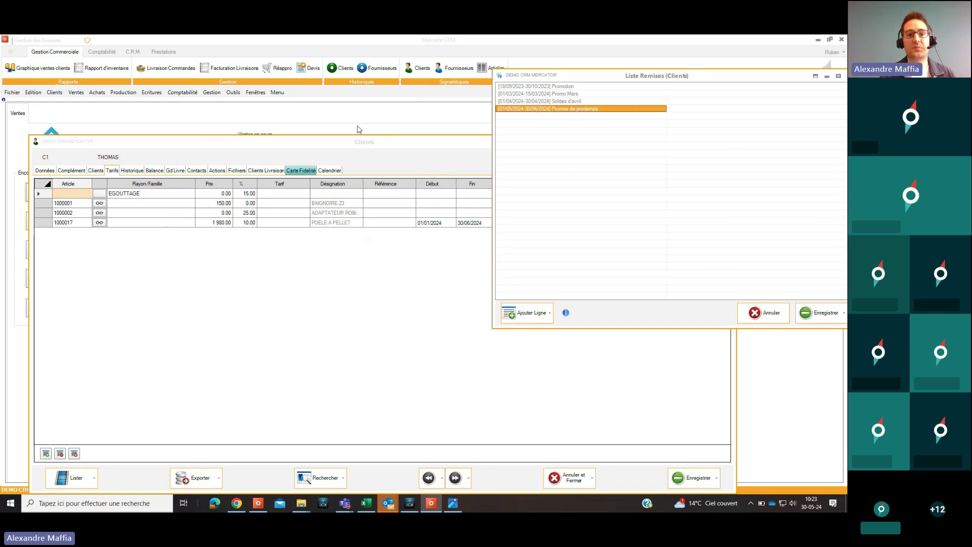
{"action": "left_click", "coordinate": [384, 147]}
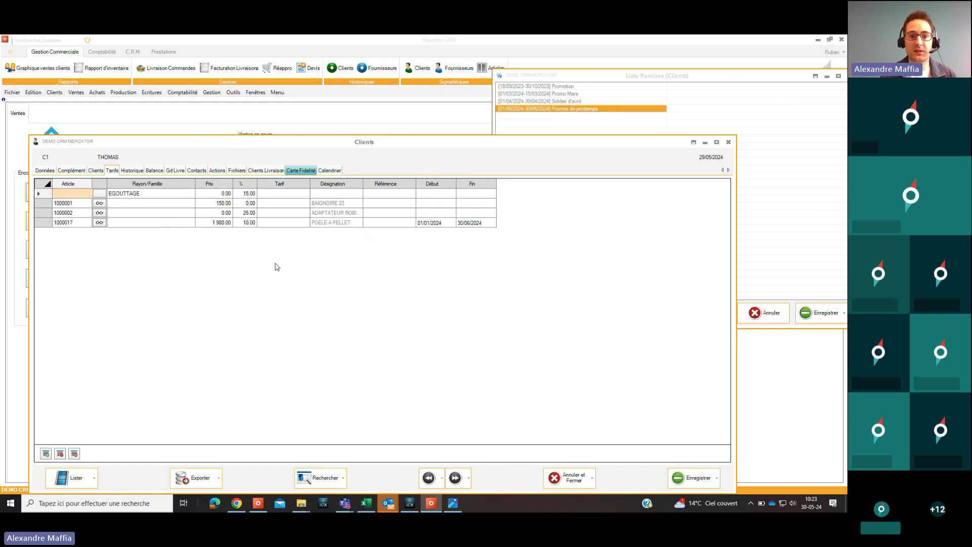
{"action": "left_click", "coordinate": [564, 112]}
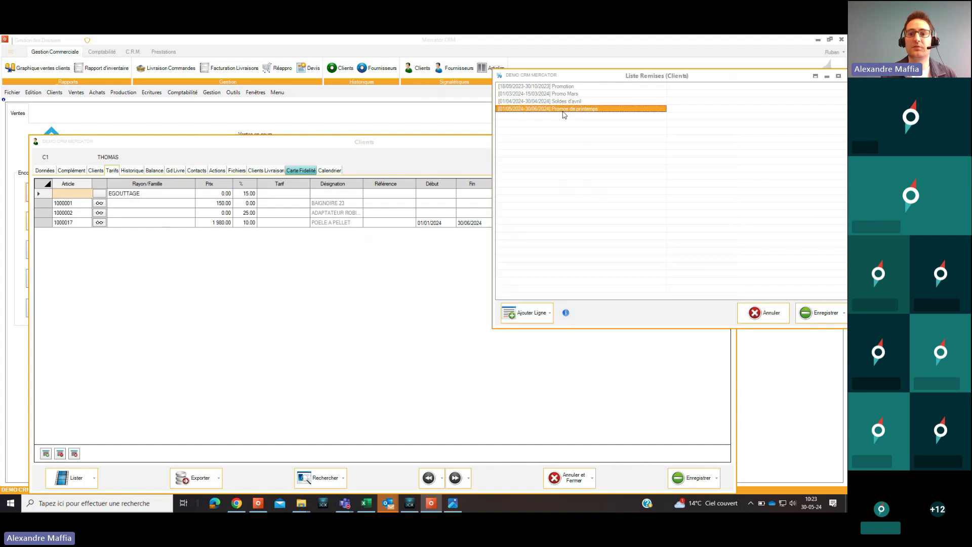
{"action": "left_click", "coordinate": [336, 146]}
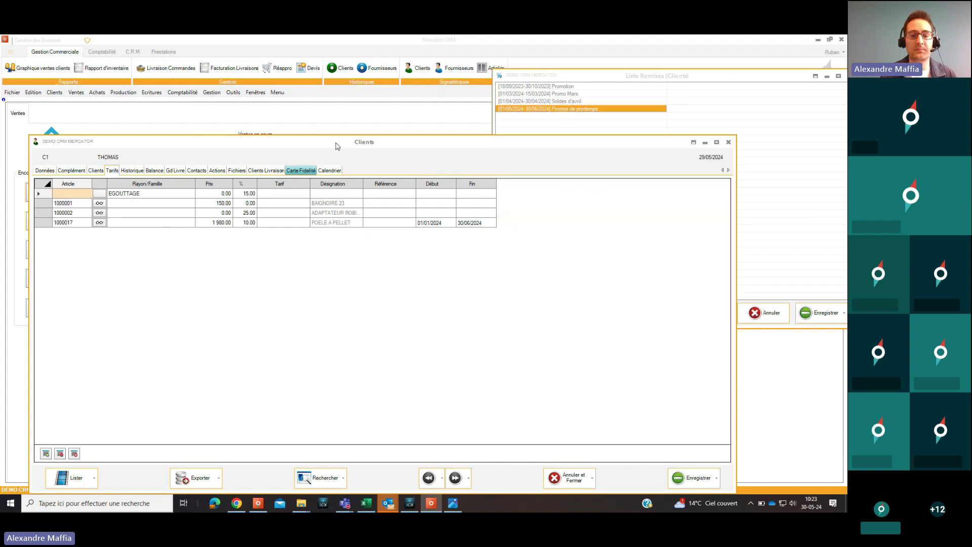
{"action": "left_click", "coordinate": [562, 80]}
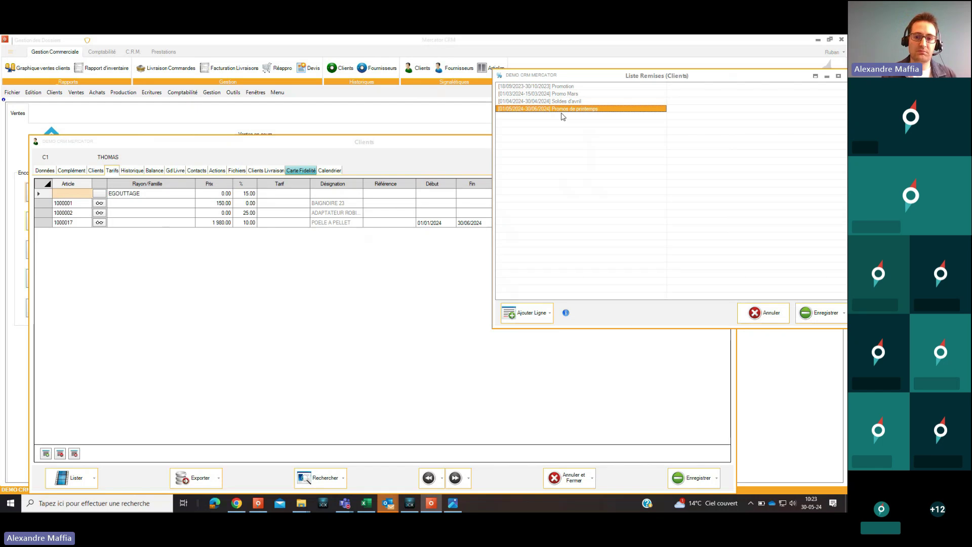
{"action": "left_click", "coordinate": [464, 148]}
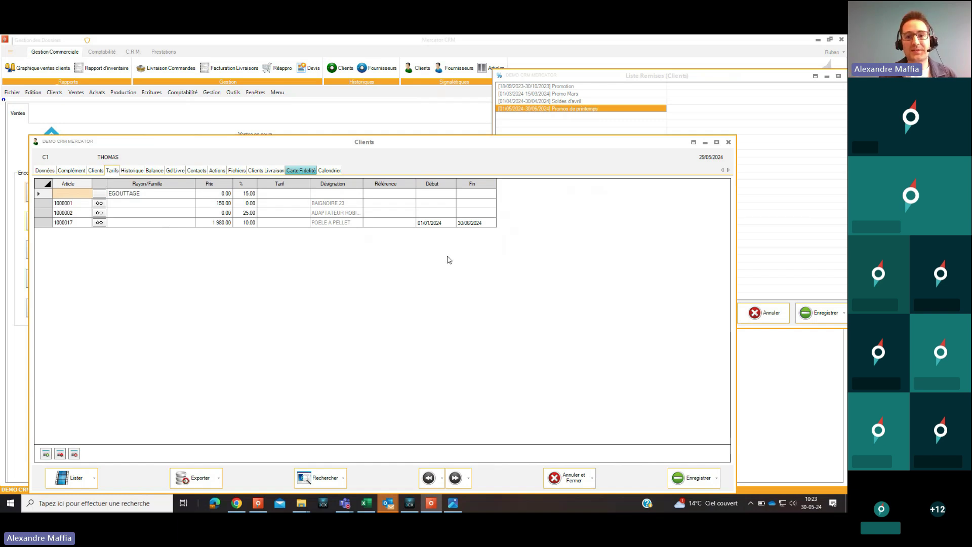
{"action": "left_click", "coordinate": [576, 130]}
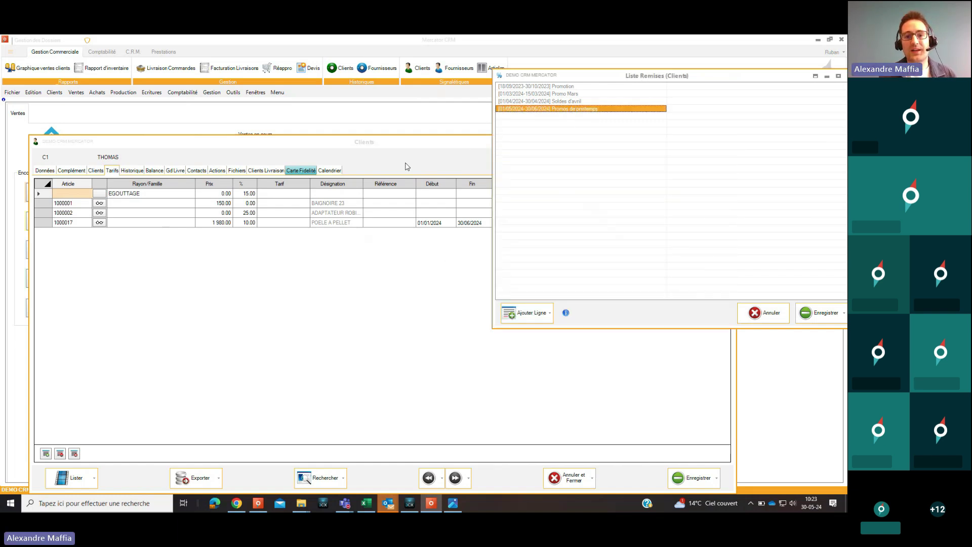
- Compare the BAIGNOIRE 23 price in the client's tariffs with its discount percentage in the Promos de printemps lines
{"action": "left_click", "coordinate": [374, 223]}
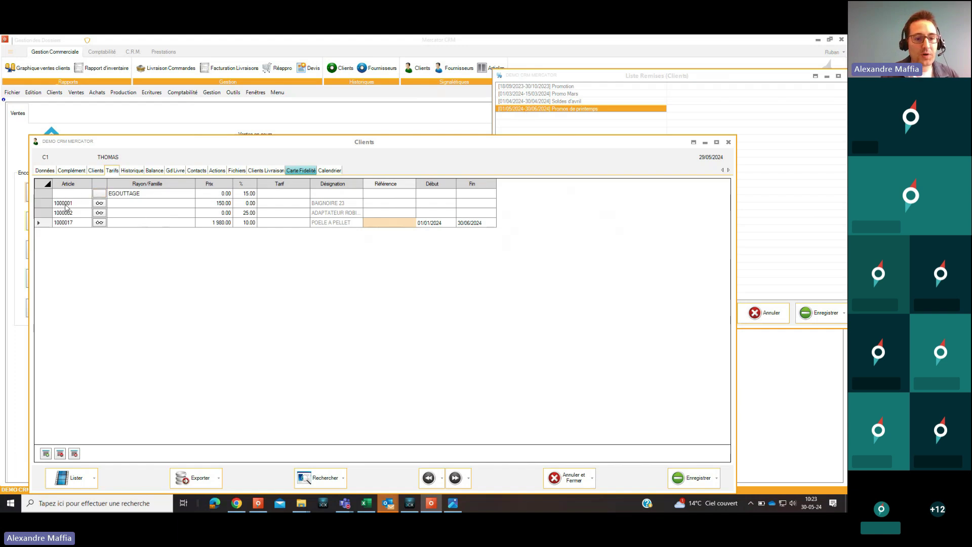
{"action": "left_click", "coordinate": [226, 204]}
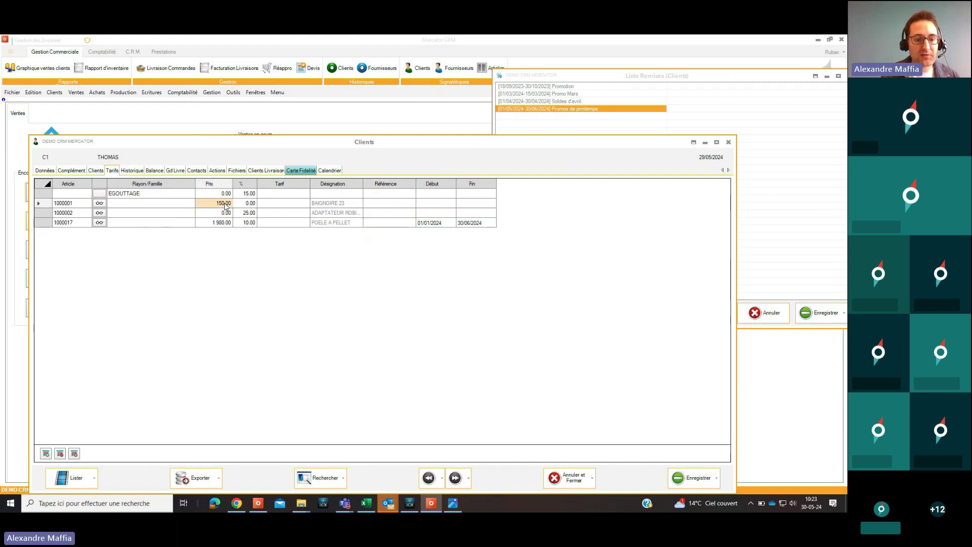
{"action": "double_click", "coordinate": [582, 110]}
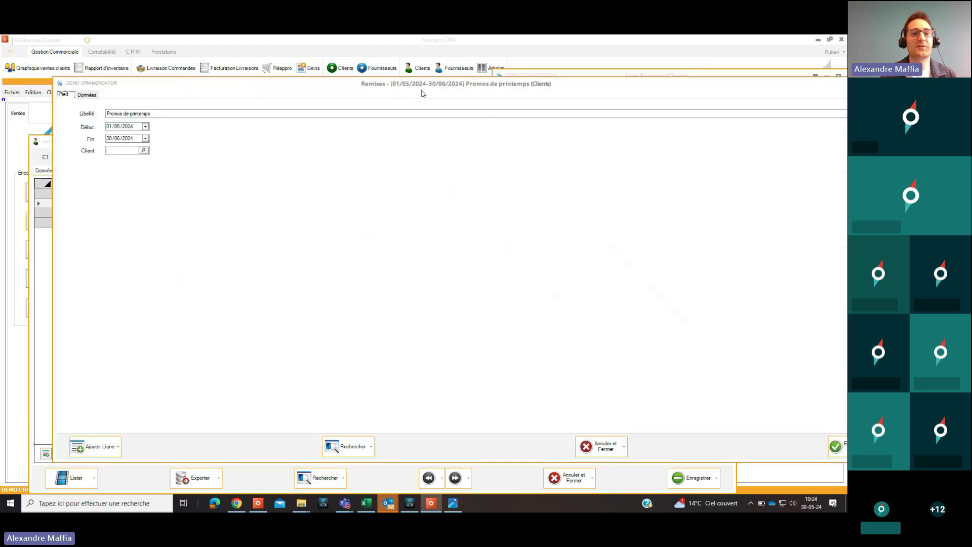
{"action": "left_click", "coordinate": [176, 105]}
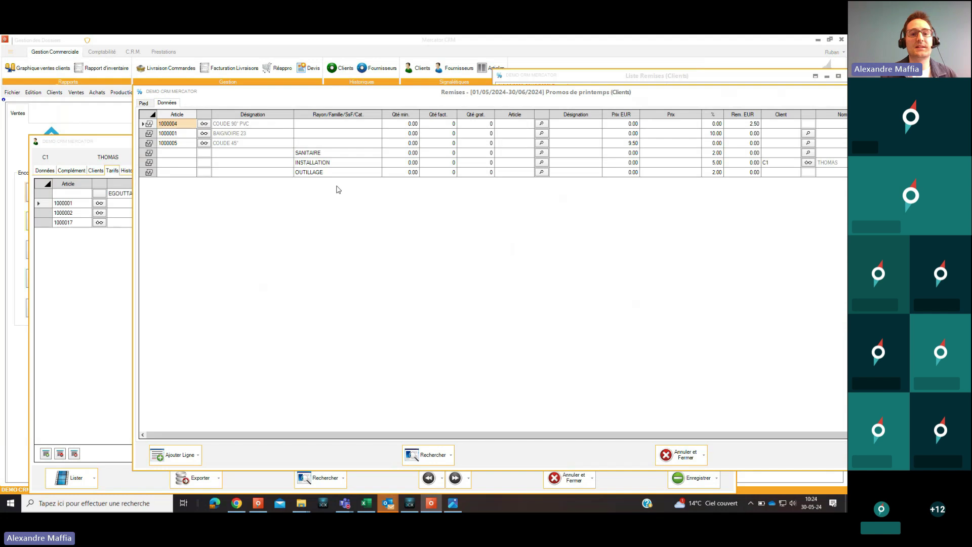
{"action": "left_click", "coordinate": [343, 157]}
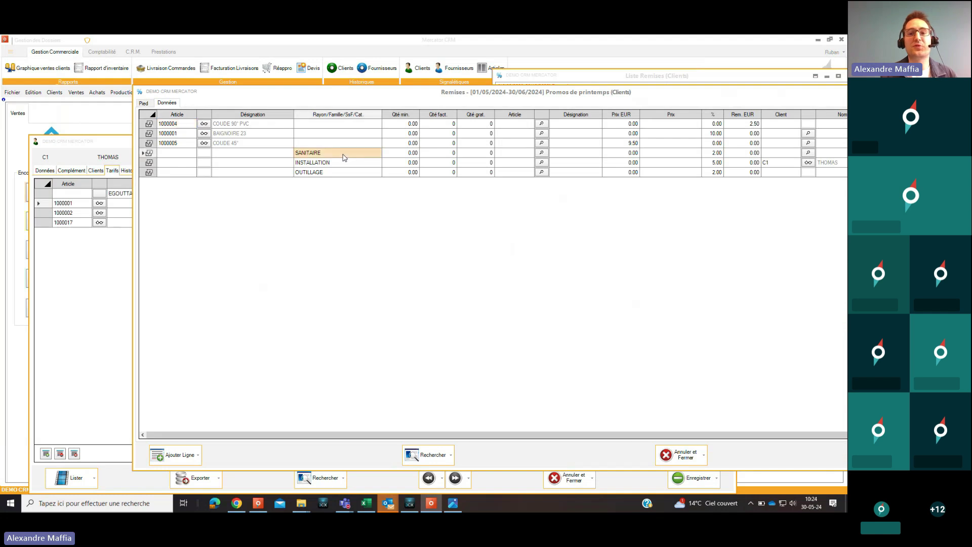
{"action": "left_click", "coordinate": [236, 133]}
{"action": "left_click", "coordinate": [656, 134]}
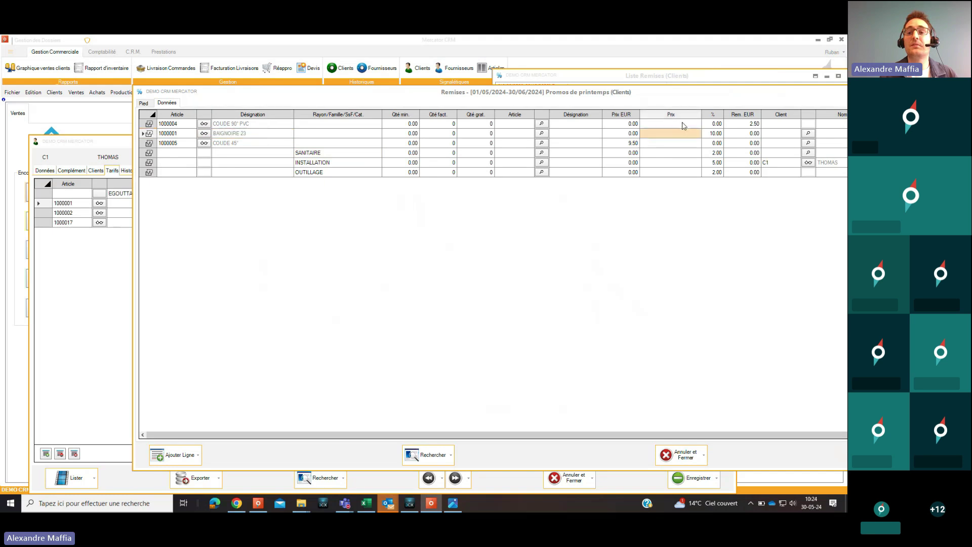
{"action": "left_click", "coordinate": [718, 135]}
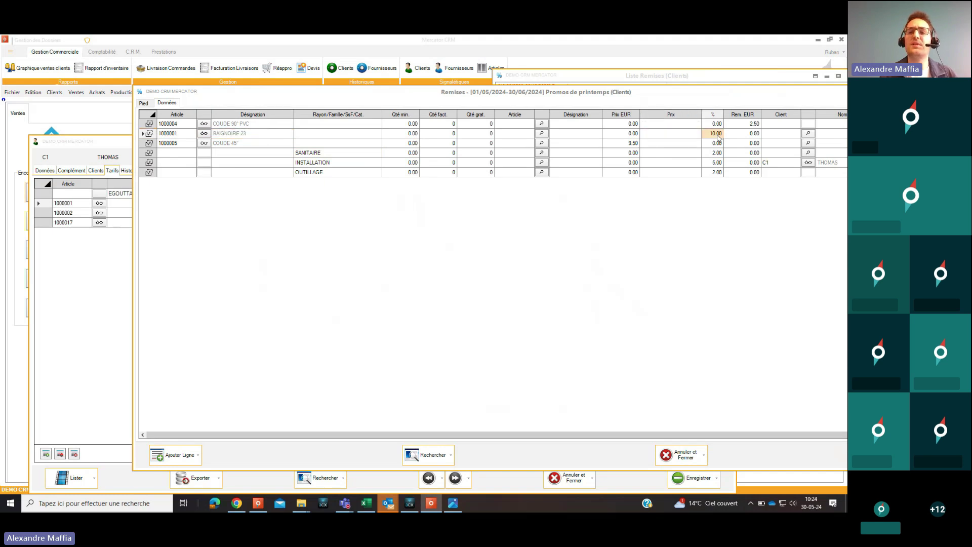
{"action": "left_click_drag", "start_coordinate": [667, 95], "coordinate": [629, 213]}
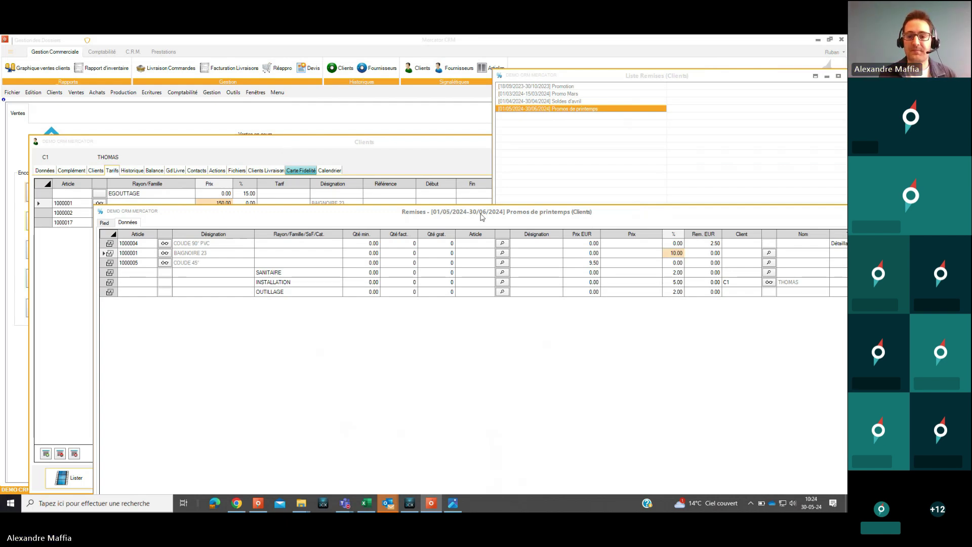
{"action": "left_click_drag", "start_coordinate": [488, 217], "coordinate": [387, 126]}
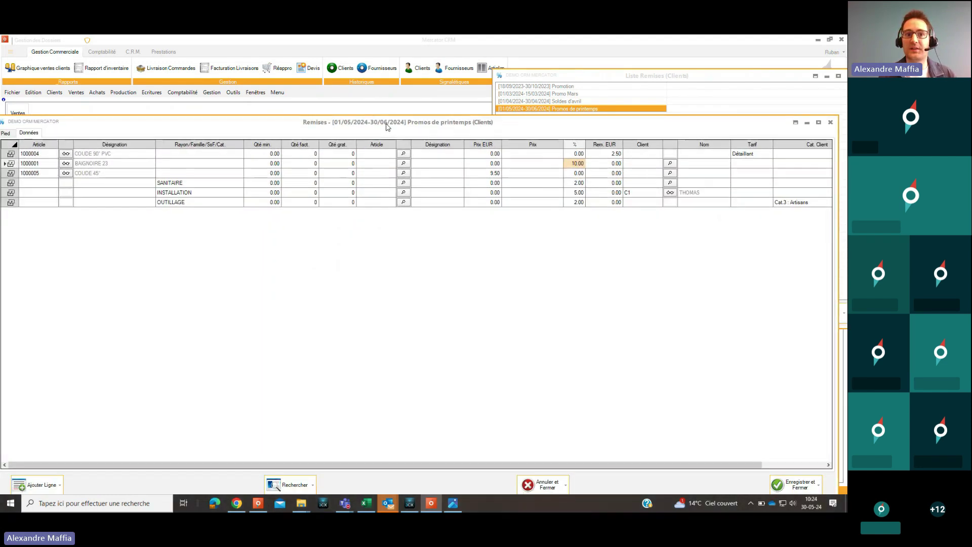
{"action": "left_click", "coordinate": [234, 92]}
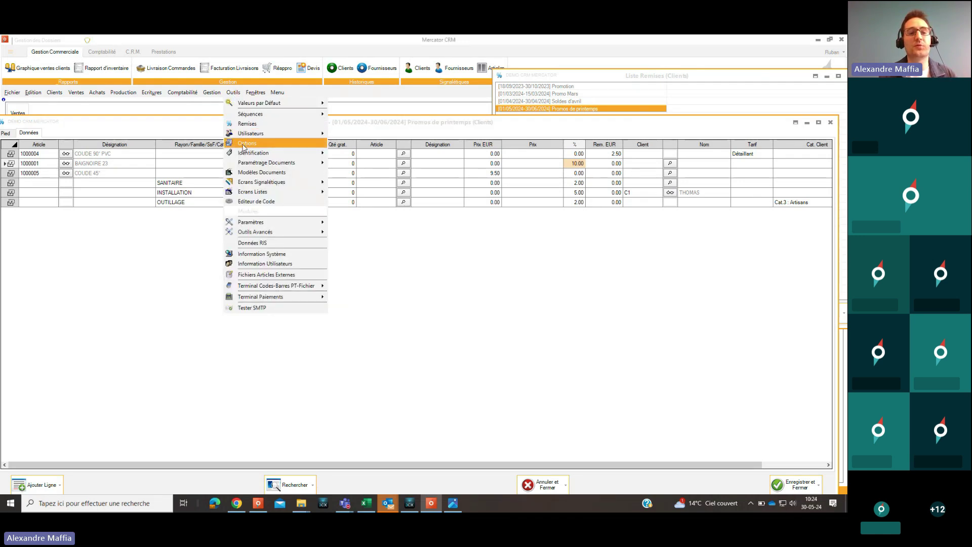
{"action": "left_click", "coordinate": [456, 233]}
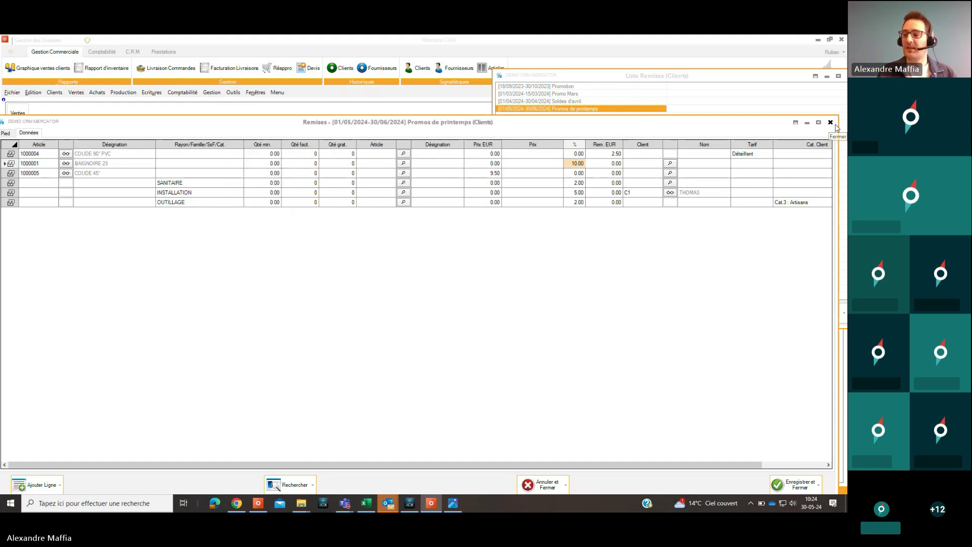
- Enlarge the Promos de printemps discount window and add a line for article 1000008
{"action": "left_click", "coordinate": [304, 196]}
{"action": "double_click", "coordinate": [335, 124]}
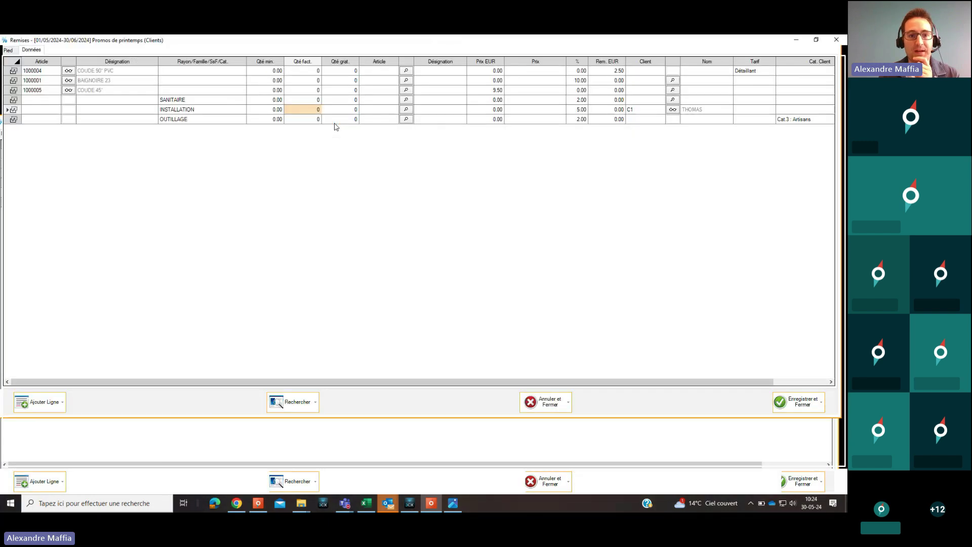
{"action": "key", "text": "Down"}
{"action": "key", "text": "Down"}
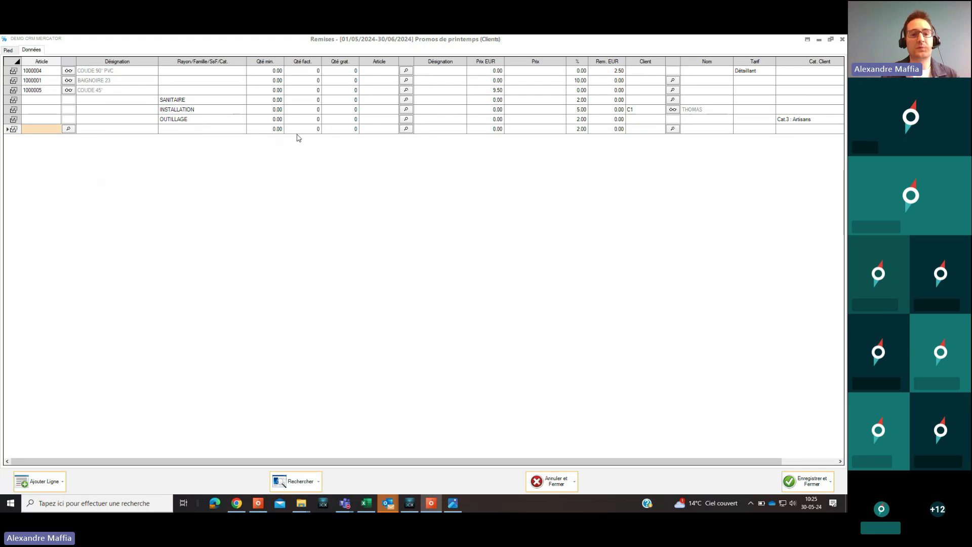
{"action": "left_click", "coordinate": [268, 130]}
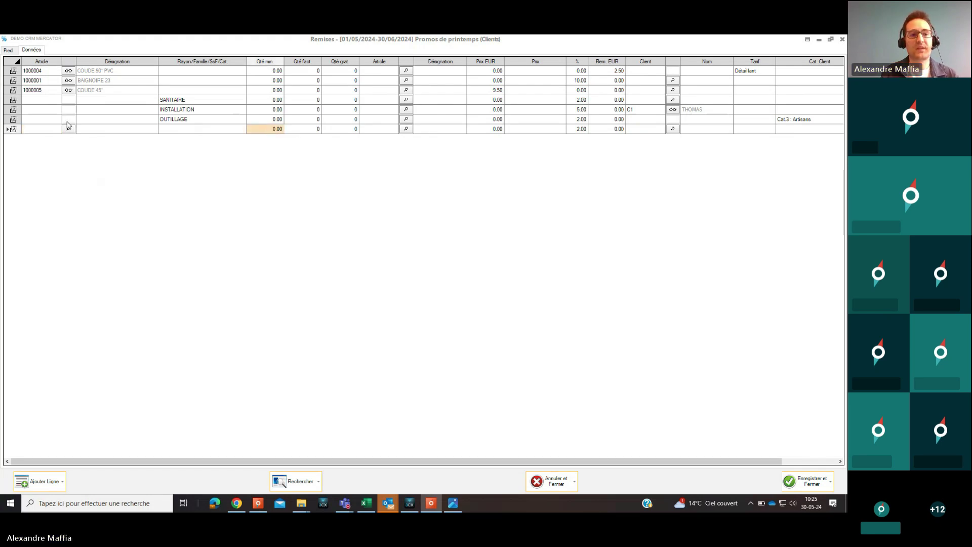
{"action": "left_click", "coordinate": [47, 133]}
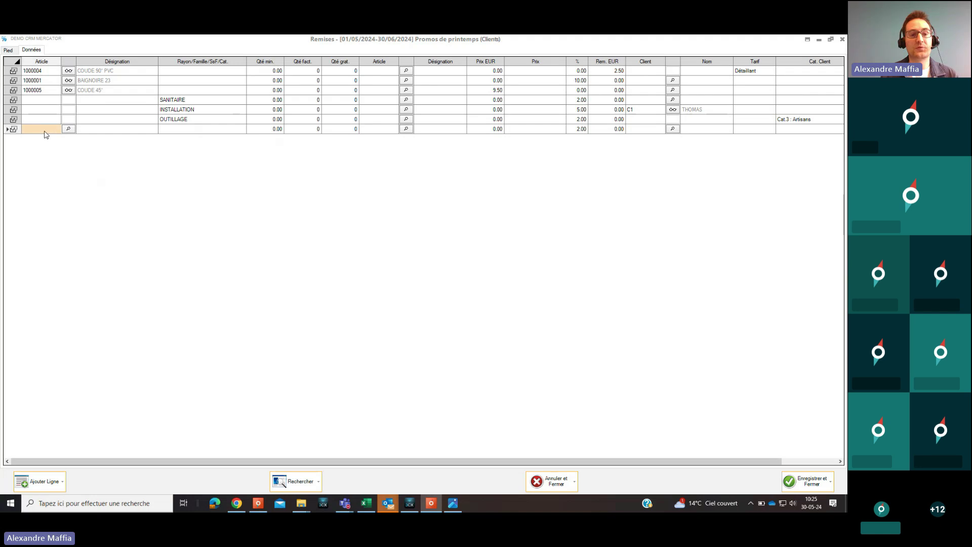
{"action": "left_click", "coordinate": [45, 131]}
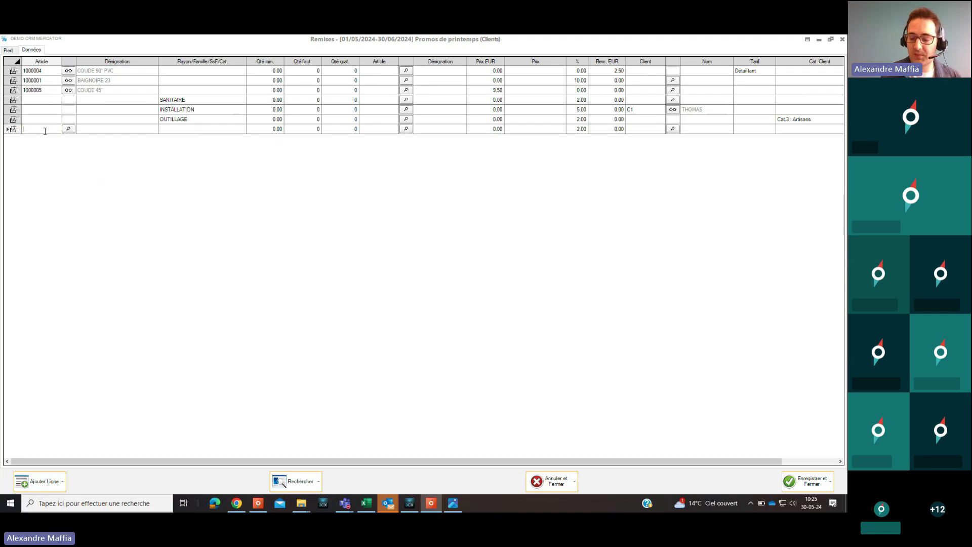
{"action": "type", "text": "000001"}
{"action": "key", "text": "Return"}
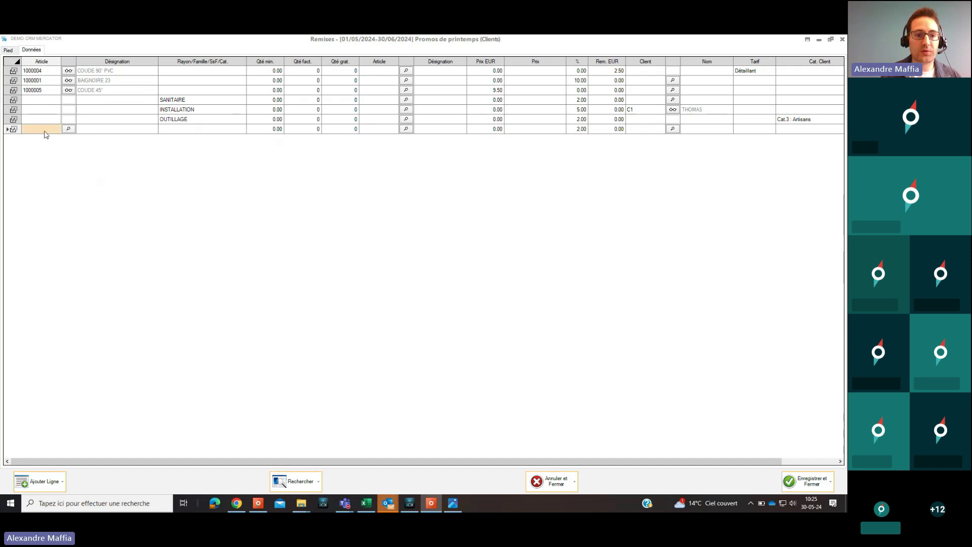
{"action": "type", "text": "1000008"}
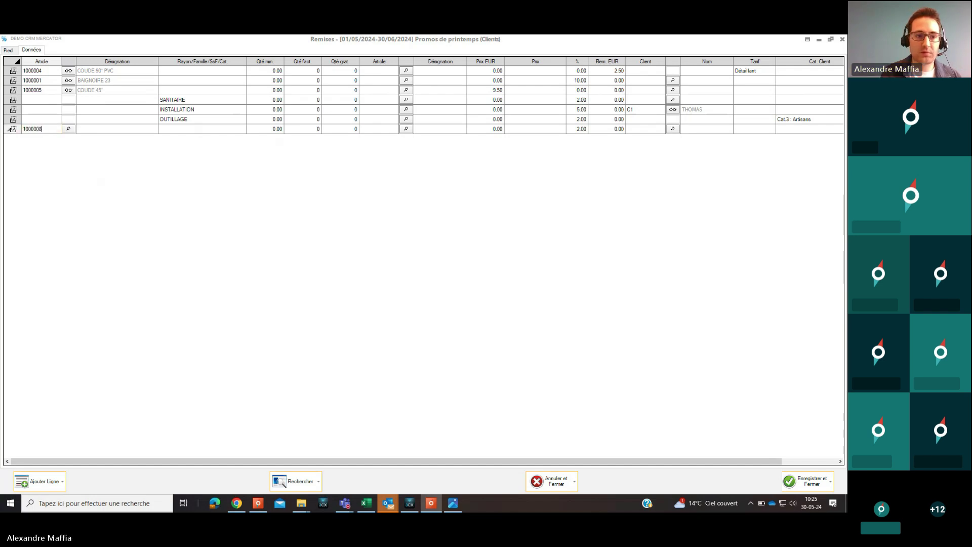
{"action": "key", "text": "Return"}
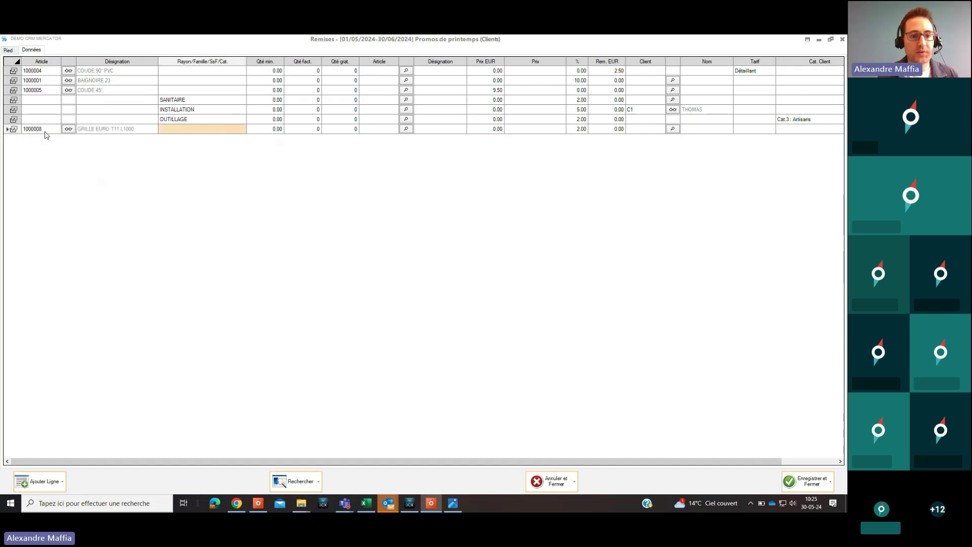
- Set a minimum quantity of 50 and a 15 % discount on the GRILLE EURO T11 L1000 line
{"action": "left_click", "coordinate": [268, 130]}
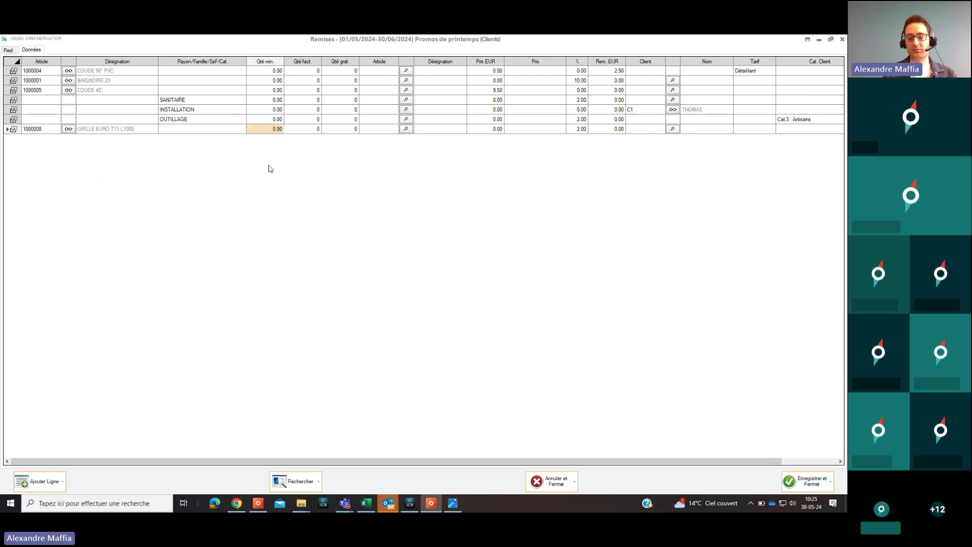
{"action": "type", "text": "50"}
{"action": "key", "text": "Return"}
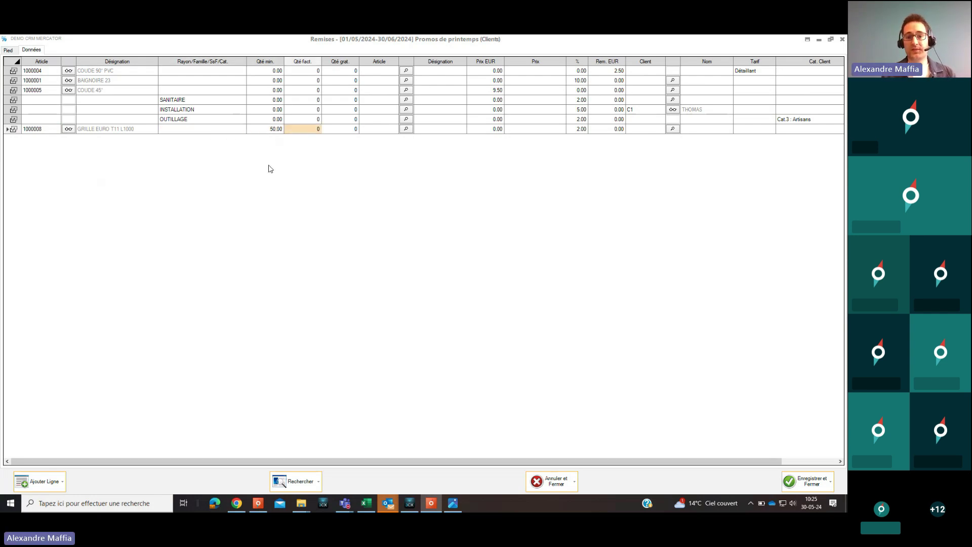
{"action": "left_click", "coordinate": [578, 129]}
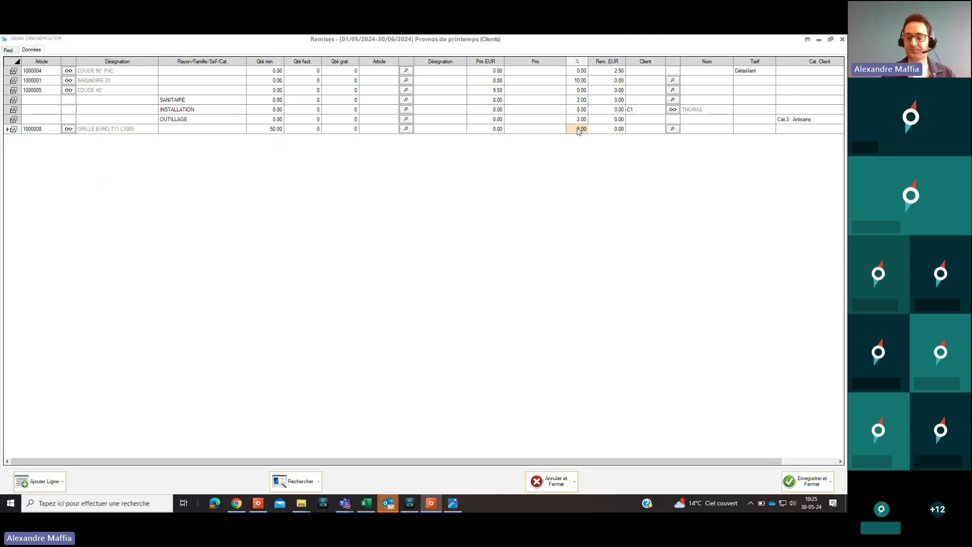
{"action": "type", "text": "15"}
{"action": "key", "text": "Return"}
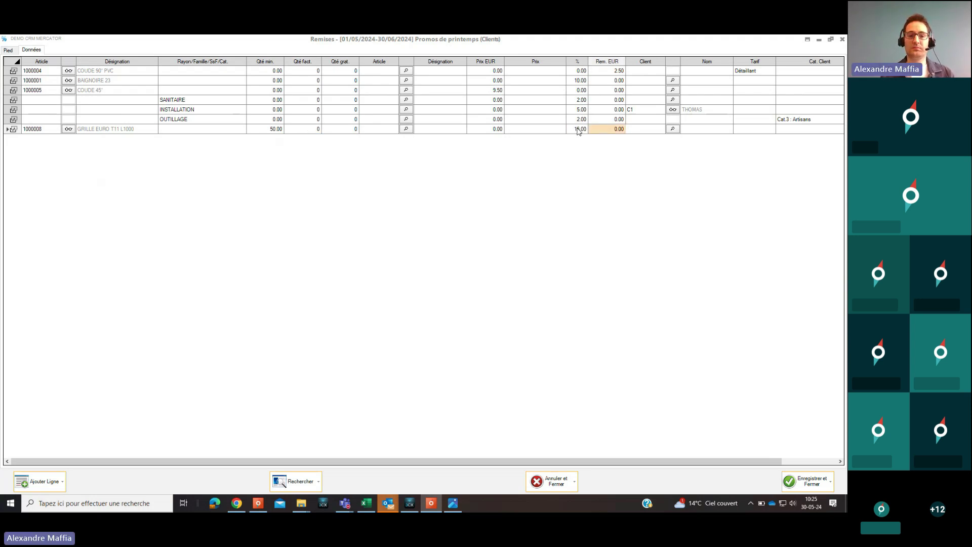
{"action": "left_click", "coordinate": [270, 131]}
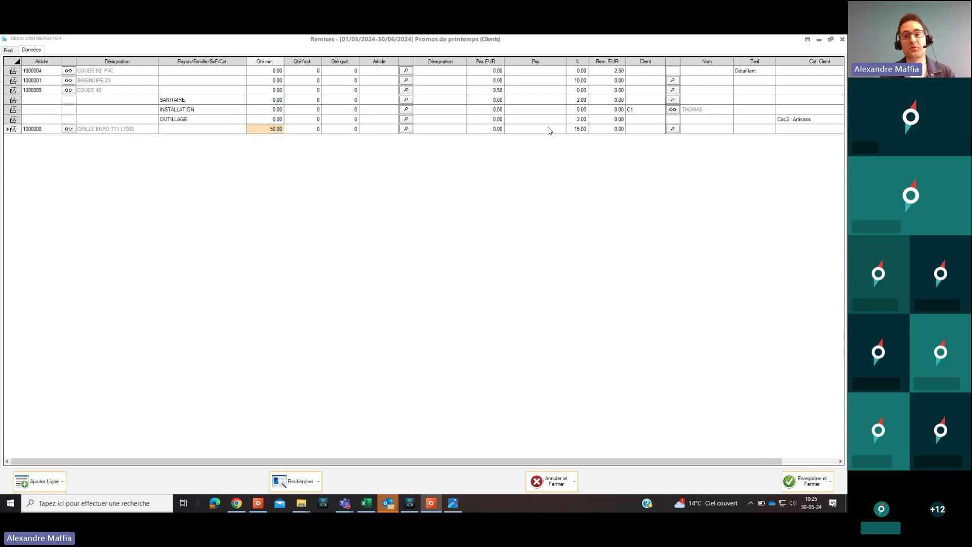
{"action": "left_click", "coordinate": [574, 129]}
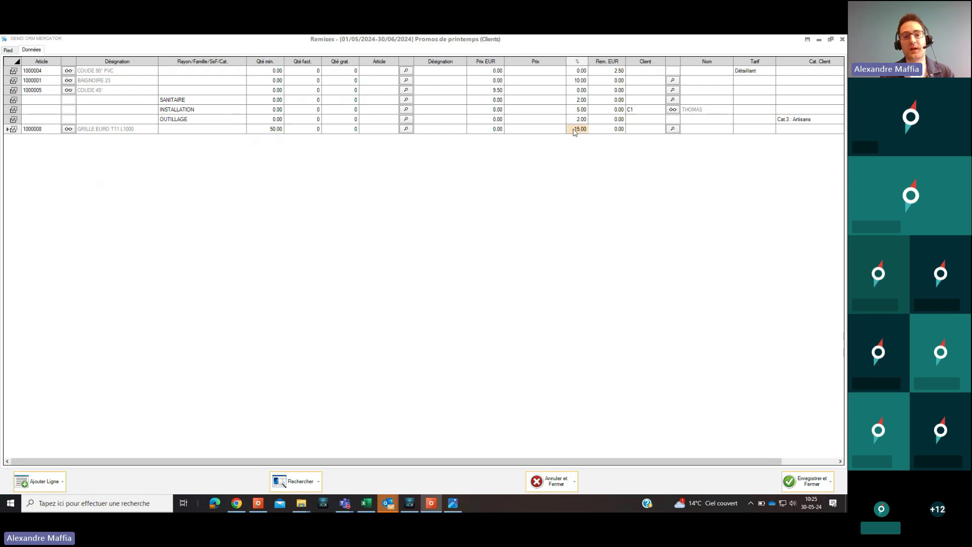
- Add three empty discount lines below the GRILLE EURO T11 L1000 line
{"action": "key", "text": "Down"}
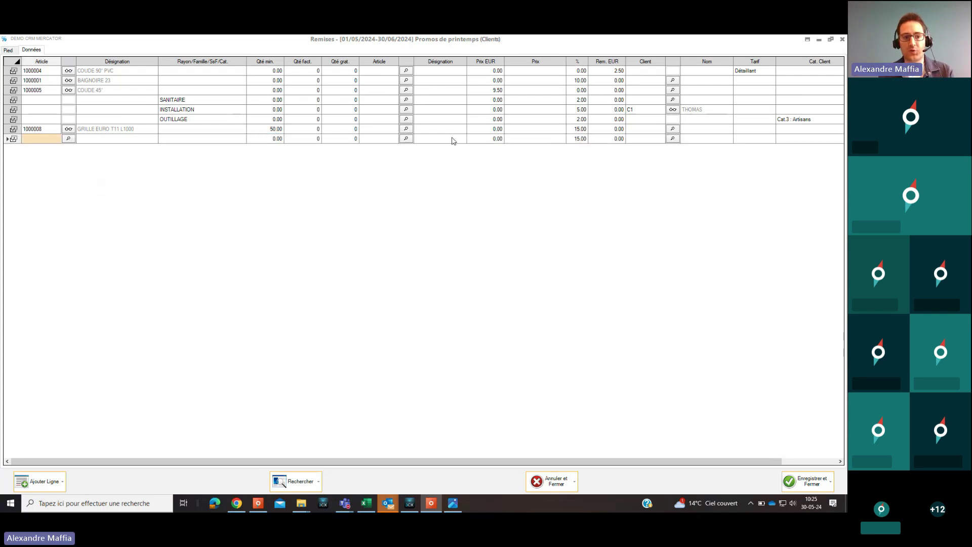
{"action": "key", "text": "Down"}
{"action": "key", "text": "Down"}
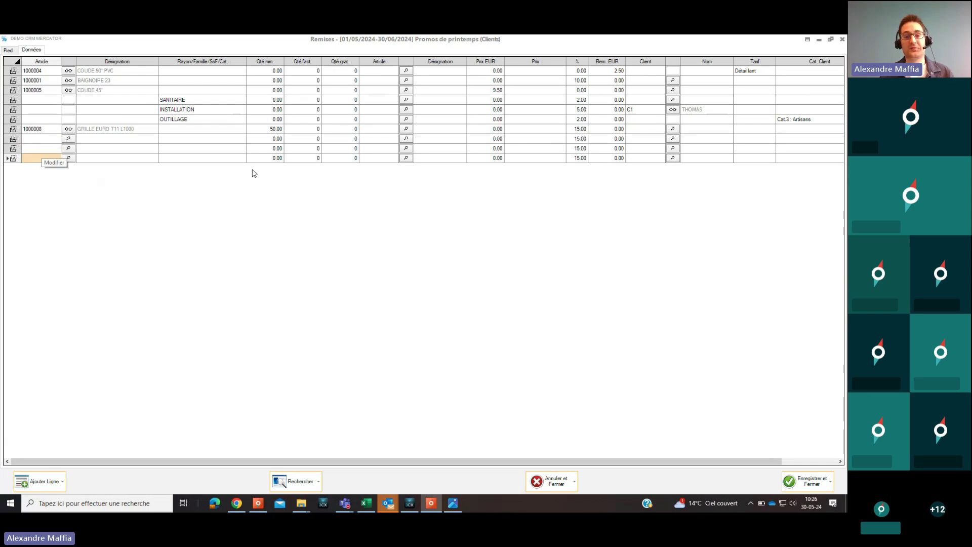
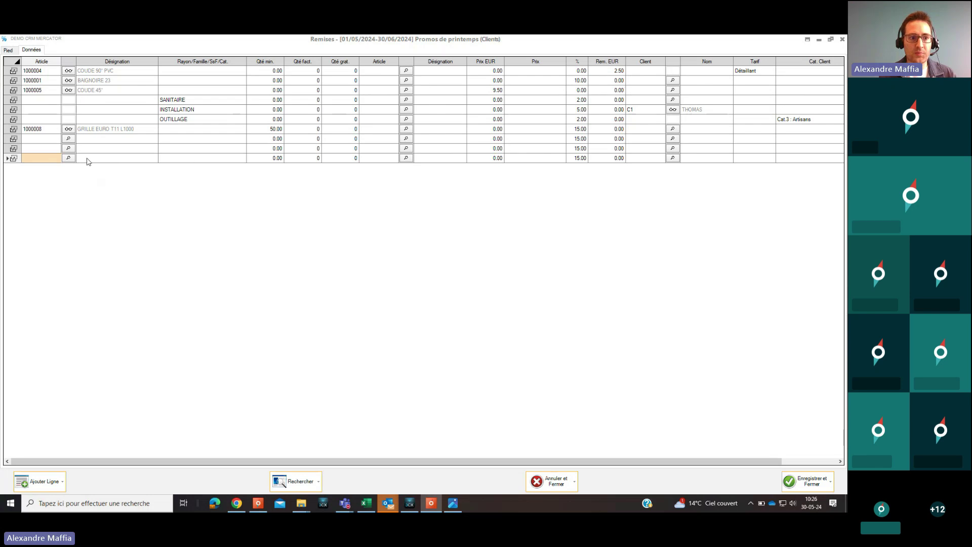
- Set the minimum quantity of article 1000008 to 0 and the discount percentage to 0 on its line and the three empty lines
{"action": "left_click", "coordinate": [42, 128]}
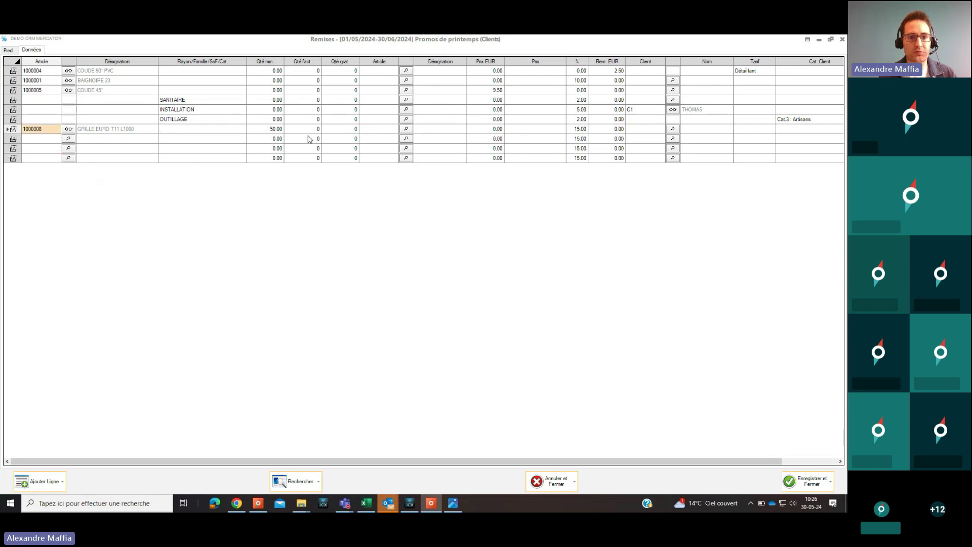
{"action": "left_click", "coordinate": [275, 130]}
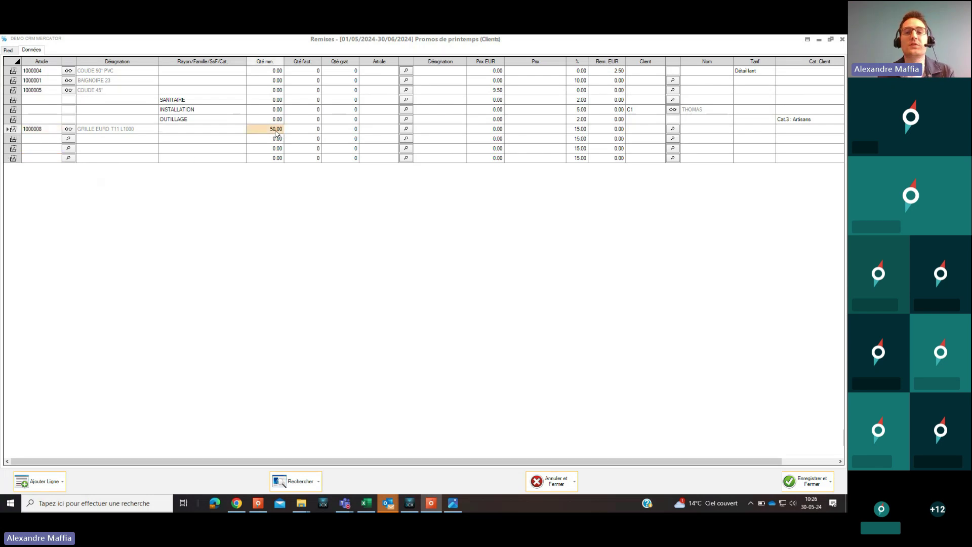
{"action": "type", "text": "0"}
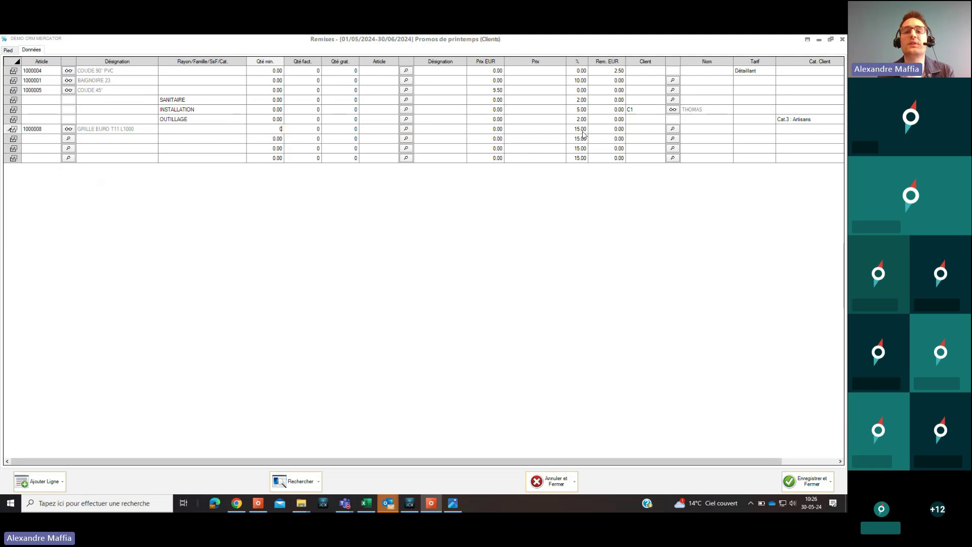
{"action": "left_click", "coordinate": [582, 130]}
{"action": "type", "text": "0"}
{"action": "left_click", "coordinate": [581, 139]}
{"action": "type", "text": "0"}
{"action": "left_click", "coordinate": [582, 149]}
{"action": "type", "text": "0"}
{"action": "left_click", "coordinate": [582, 157]}
{"action": "type", "text": "0"}
{"action": "left_click", "coordinate": [582, 129]}
{"action": "left_click", "coordinate": [269, 130]}
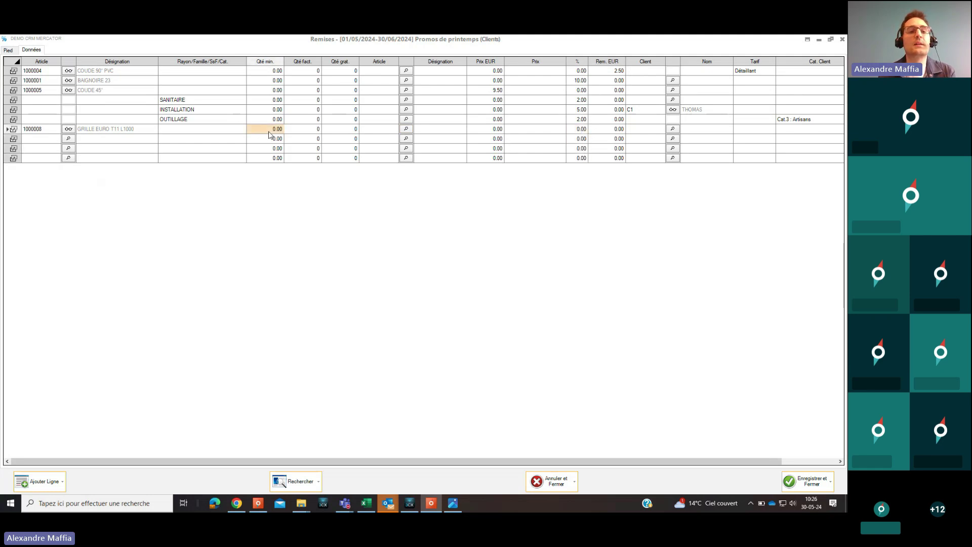
- Set the billed quantity to 2 and the free quantity to 1 on the GRILLE EURO T11 L1000 line
{"action": "left_click", "coordinate": [311, 131]}
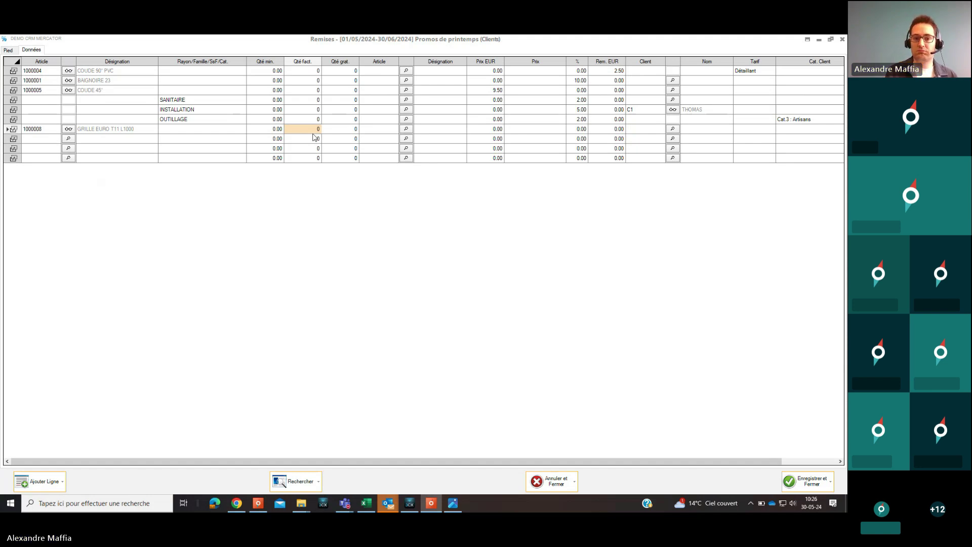
{"action": "type", "text": "23"}
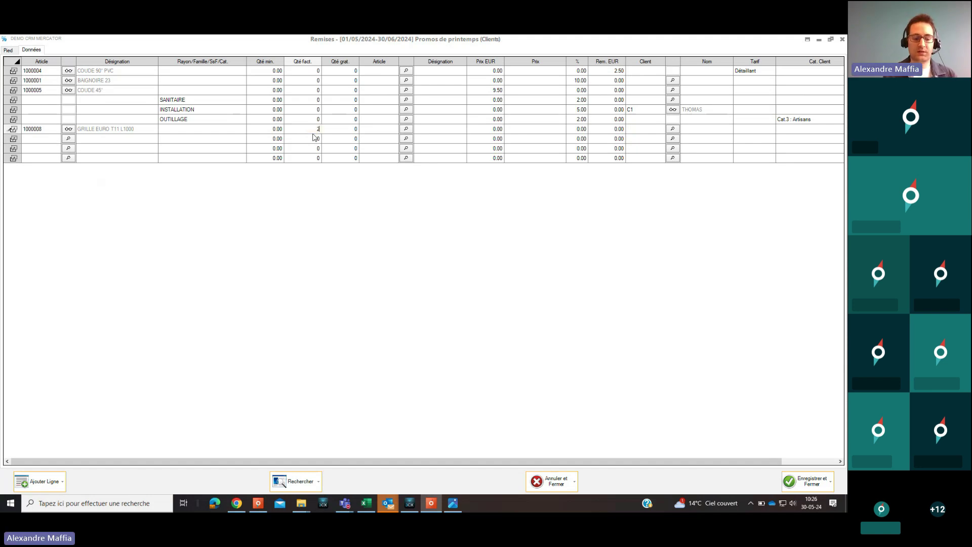
{"action": "key", "text": "Tab"}
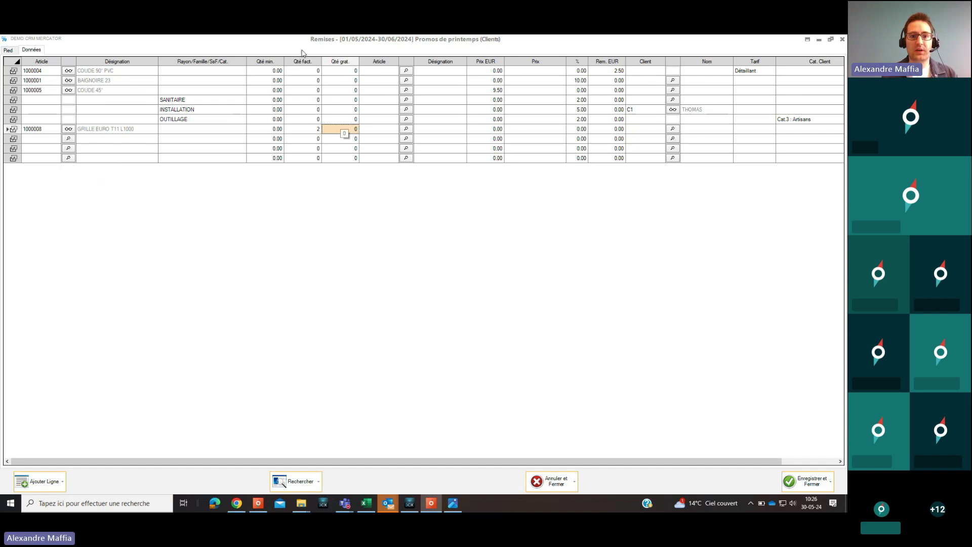
{"action": "left_click", "coordinate": [344, 132]}
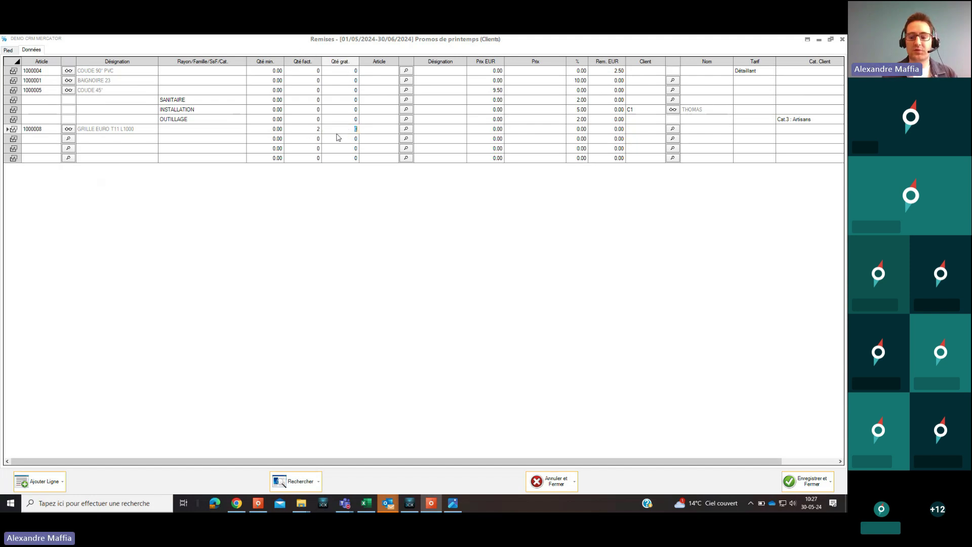
{"action": "type", "text": "1"}
{"action": "key", "text": "Tab"}
{"action": "left_click", "coordinate": [352, 131]}
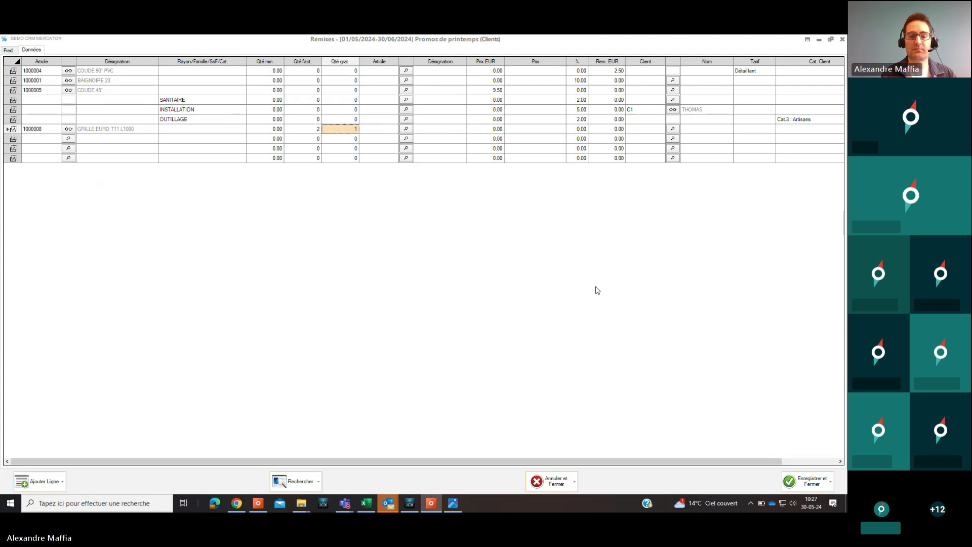
- Reduce the discount window from full size and reposition it so all its columns and lines are readable
{"action": "left_click", "coordinate": [831, 39]}
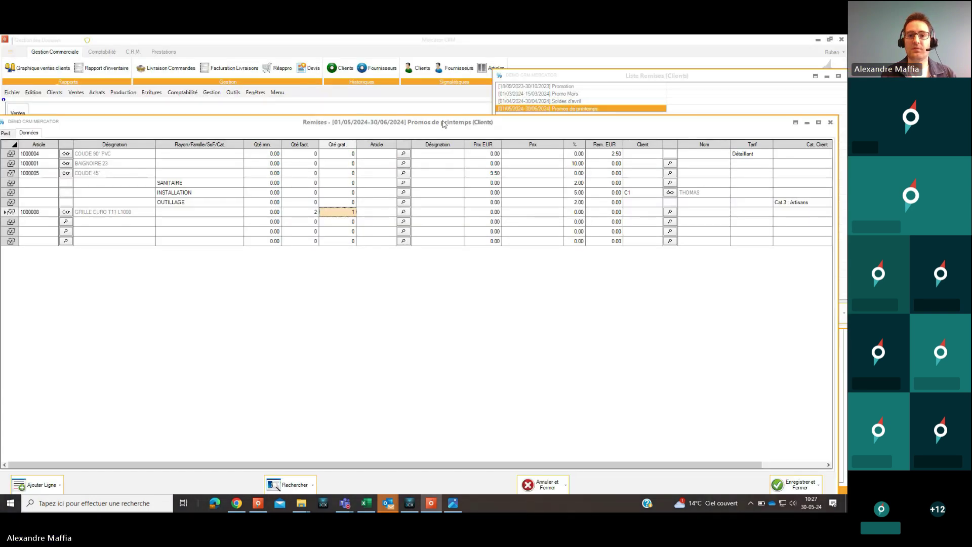
{"action": "left_click_drag", "start_coordinate": [444, 123], "coordinate": [357, 65]}
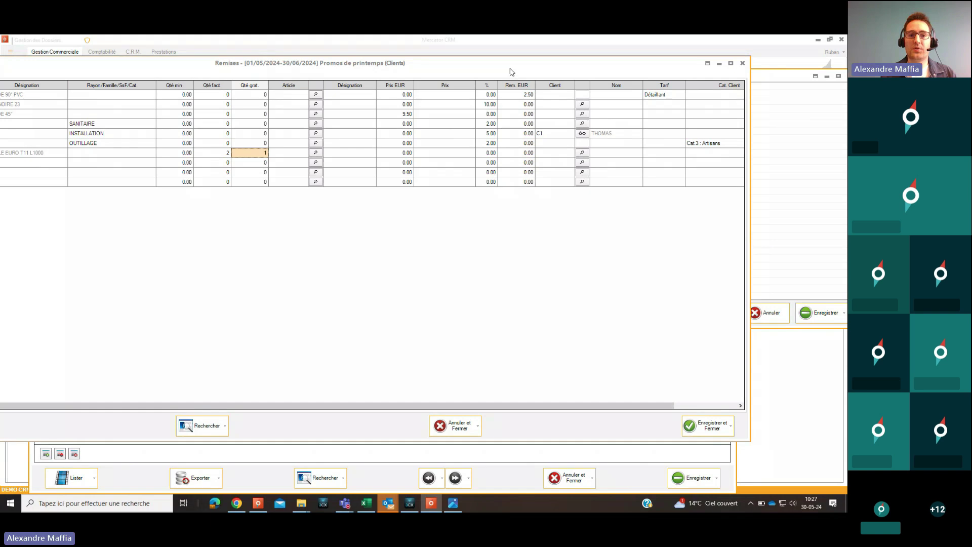
{"action": "left_click_drag", "start_coordinate": [514, 72], "coordinate": [592, 37]}
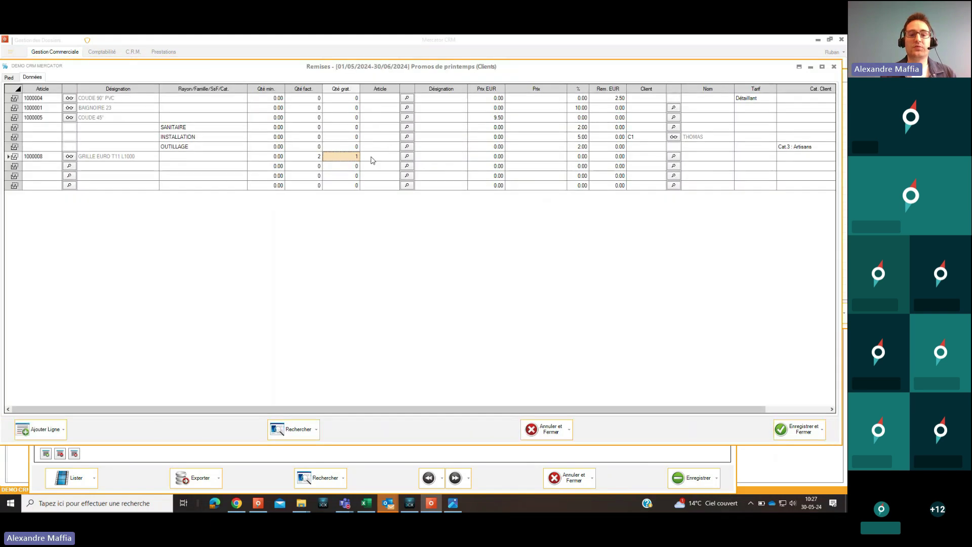
- Examine the billed quantity, free quantity and free article fields on the line for article 1000008
{"action": "left_click", "coordinate": [372, 159]}
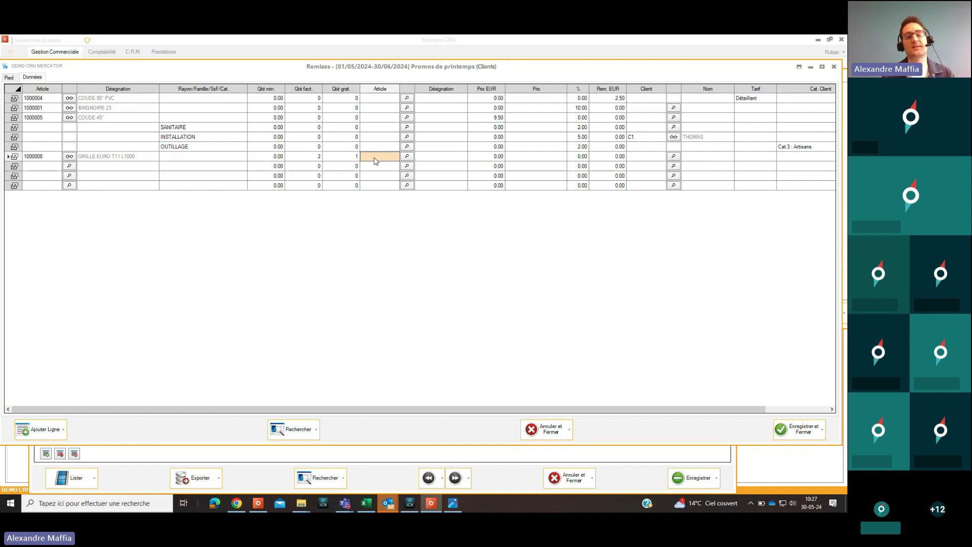
{"action": "left_click", "coordinate": [310, 161]}
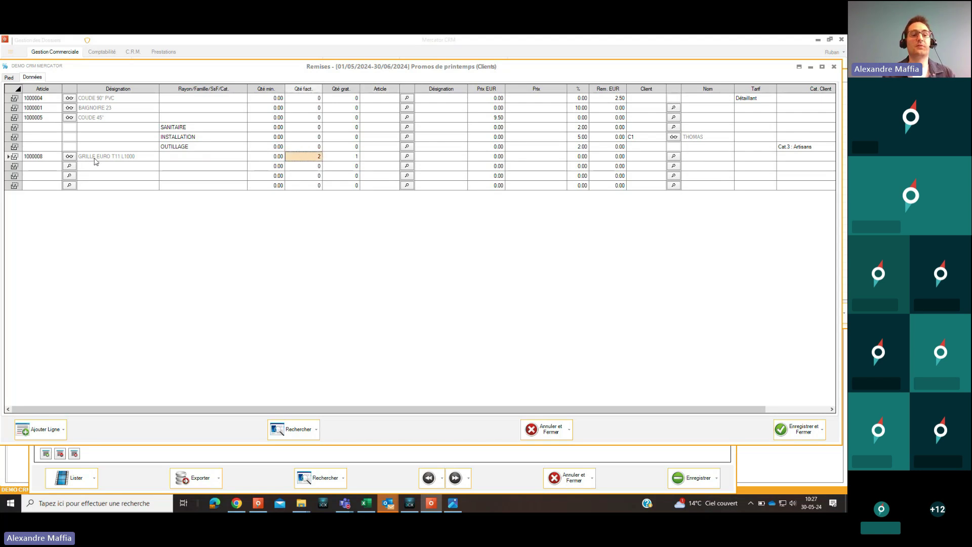
{"action": "left_click", "coordinate": [356, 160]}
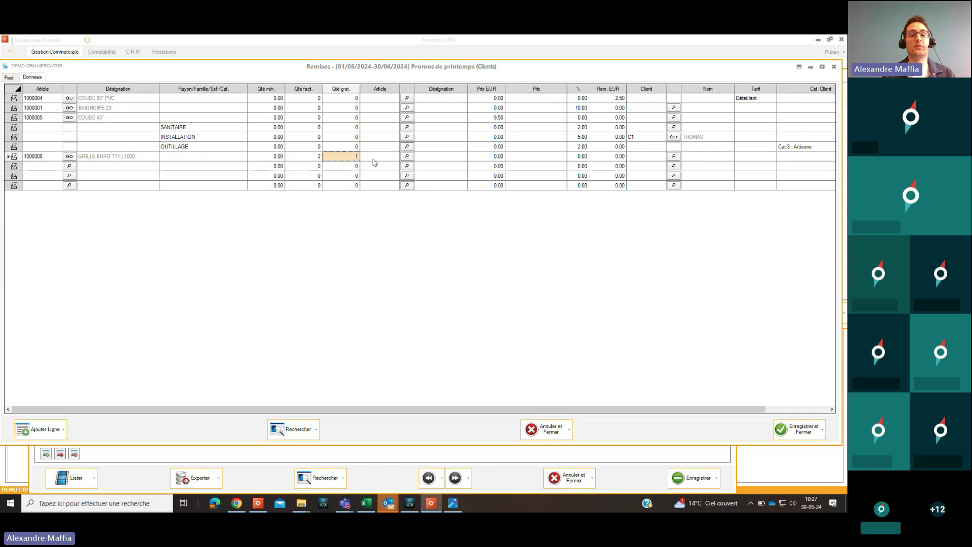
{"action": "left_click", "coordinate": [375, 158]}
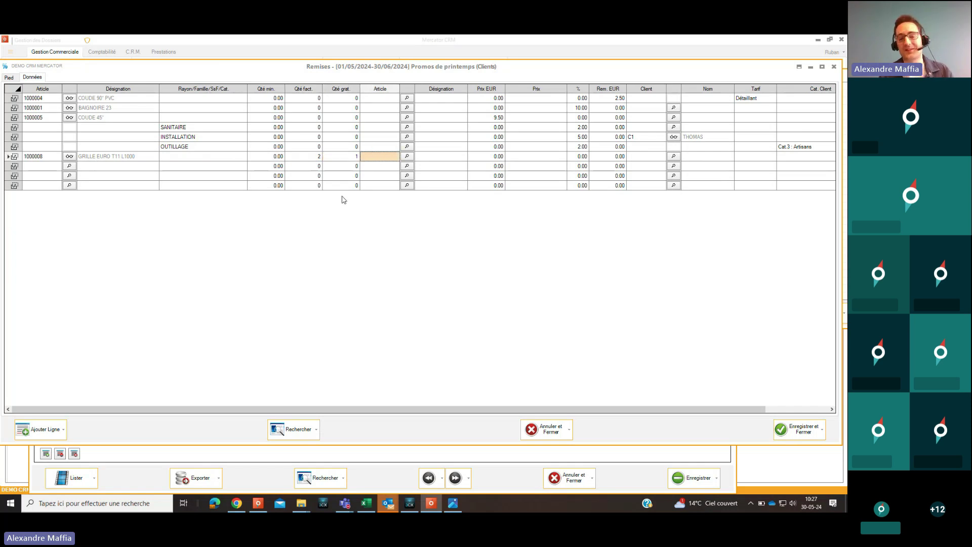
- Check the free quantity and free article fields of article 1000008 and save the spring promotion without closing it
{"action": "left_click", "coordinate": [353, 157]}
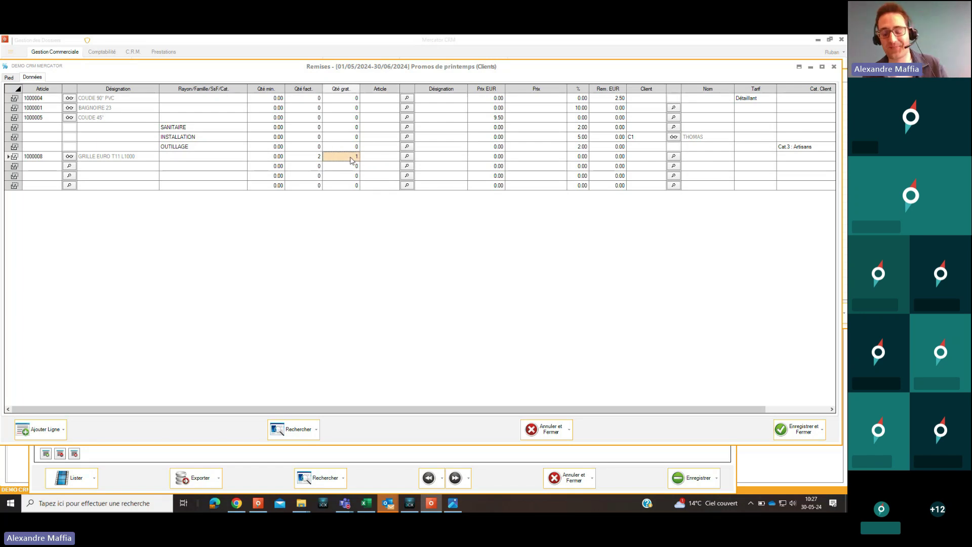
{"action": "left_click", "coordinate": [382, 157]}
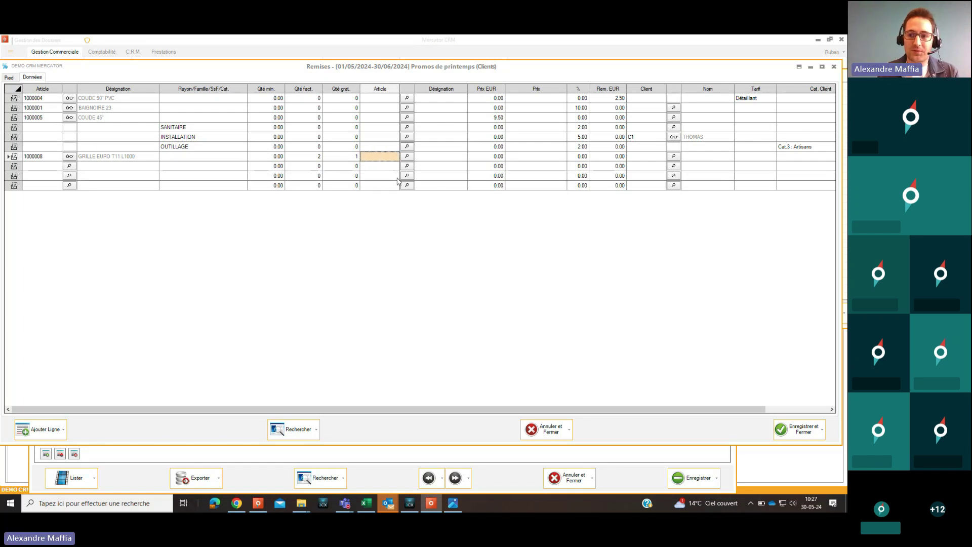
{"action": "left_click_drag", "start_coordinate": [479, 69], "coordinate": [352, 69]}
{"action": "left_click", "coordinate": [697, 430]}
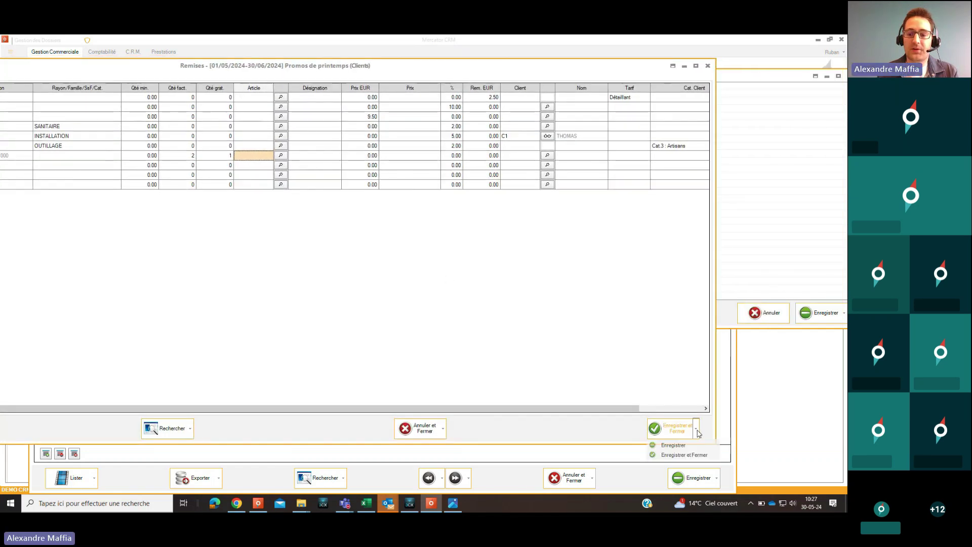
{"action": "left_click", "coordinate": [674, 445]}
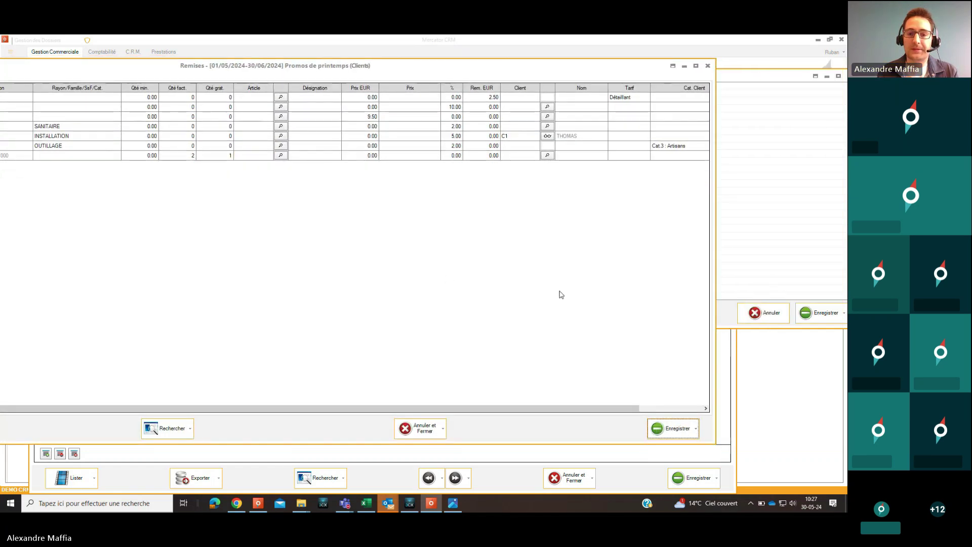
- Search the lines of the Promos de printemps discount for duplicates
{"action": "double_click", "coordinate": [321, 60]}
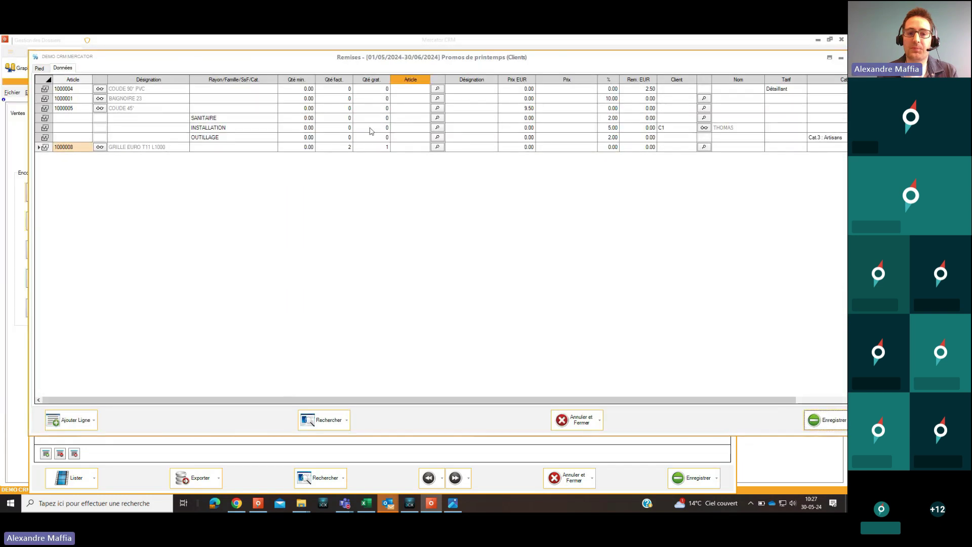
{"action": "left_click", "coordinate": [297, 129]}
{"action": "right_click", "coordinate": [298, 131]}
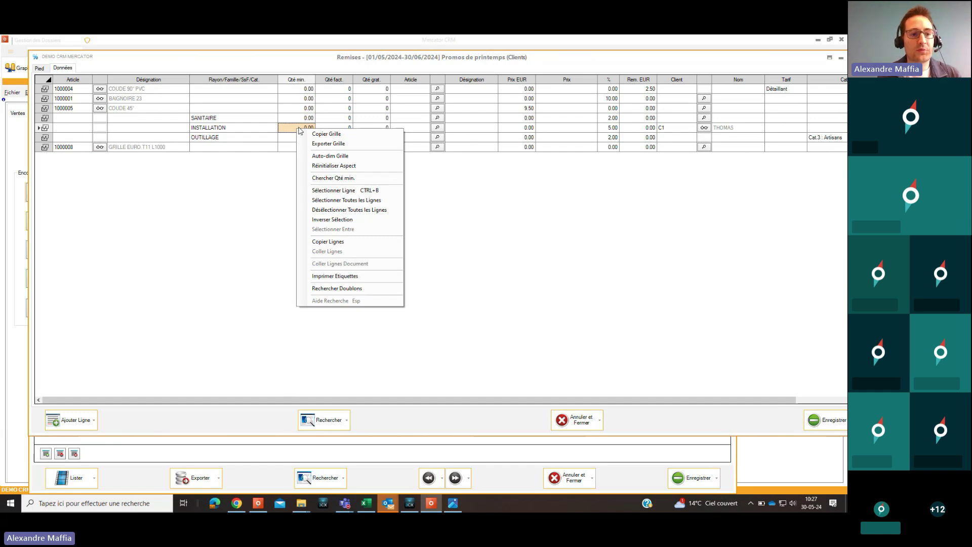
{"action": "left_click", "coordinate": [348, 289]}
{"action": "left_click", "coordinate": [425, 283]}
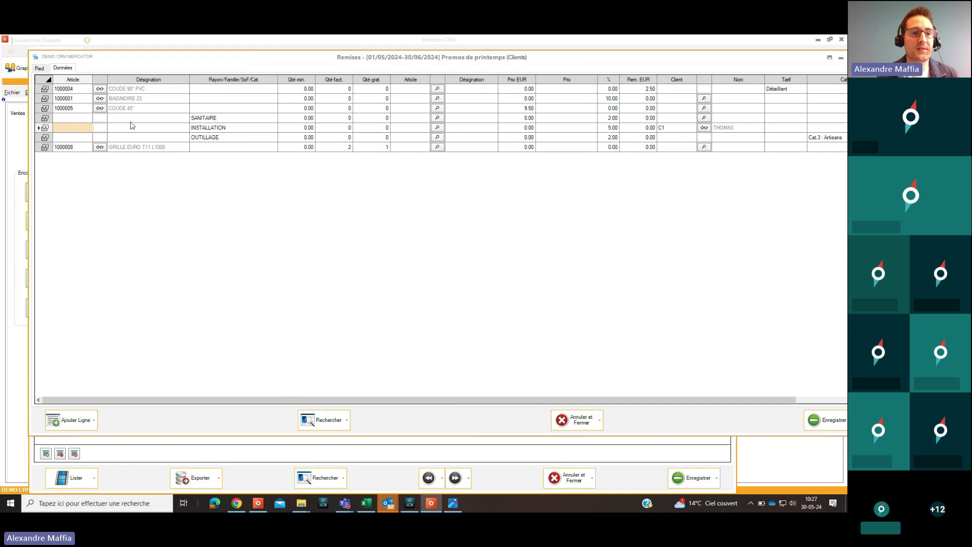
- Add a line for article 1000005 at a price of 9.50 EUR below article 1000008 and save the discount
{"action": "left_click", "coordinate": [76, 149]}
{"action": "key", "text": "Down"}
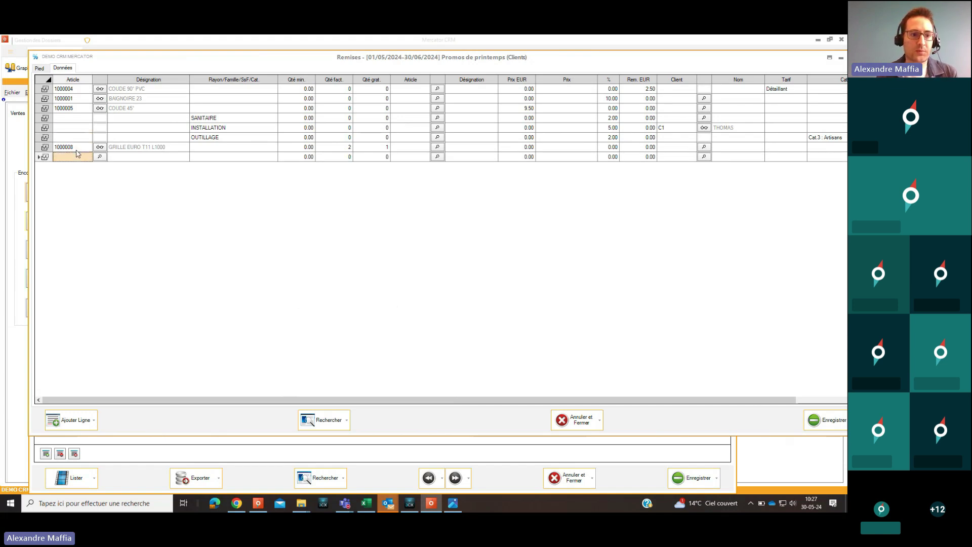
{"action": "left_click", "coordinate": [77, 157]}
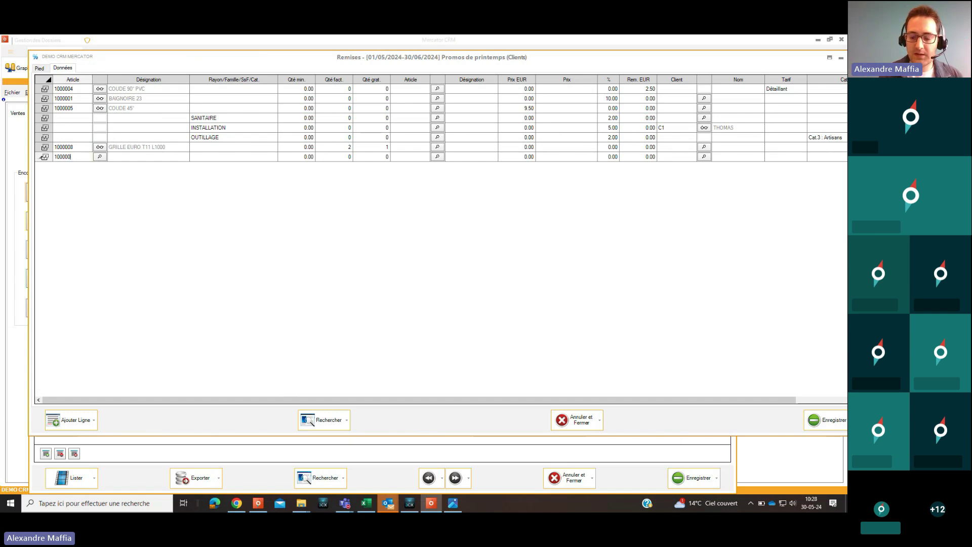
{"action": "key", "text": "Tab"}
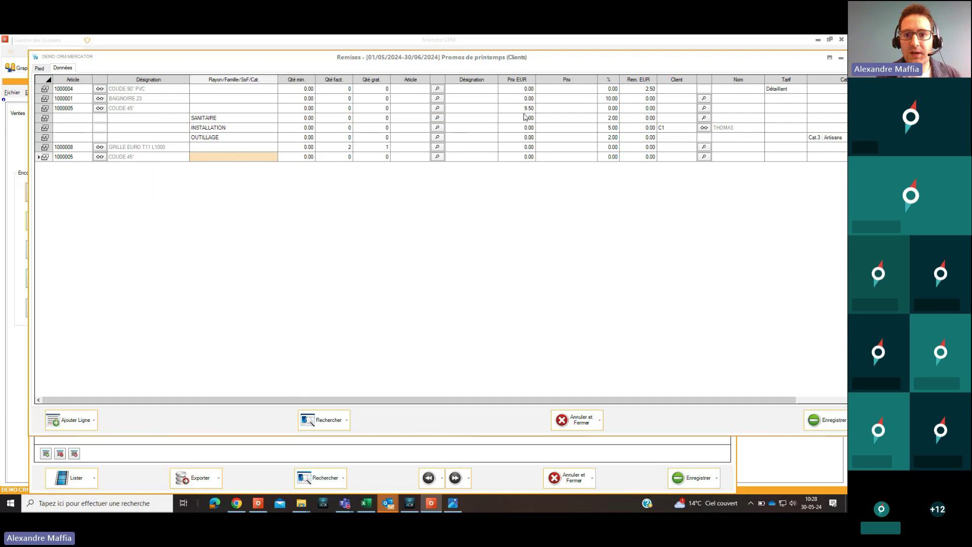
{"action": "left_click", "coordinate": [528, 157]}
{"action": "type", "text": "9.50"}
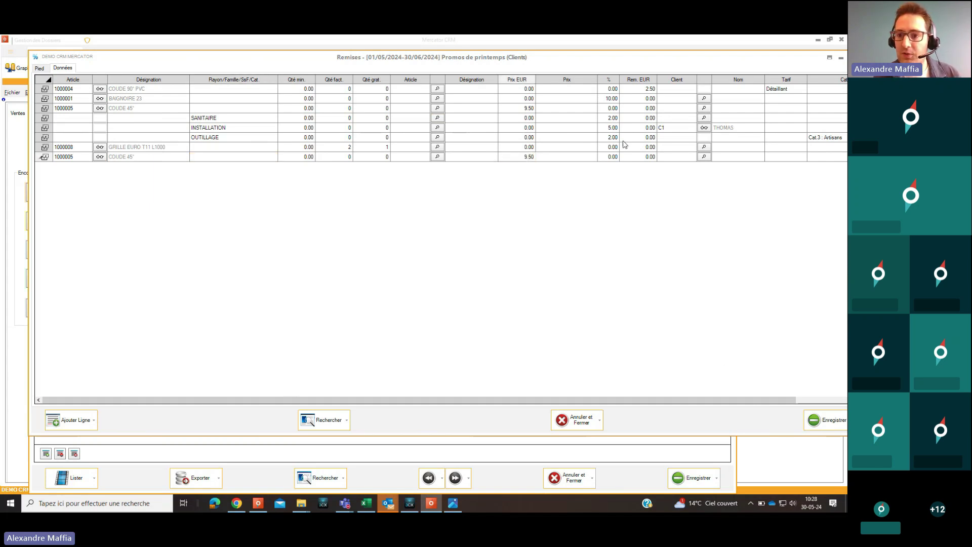
{"action": "left_click_drag", "start_coordinate": [644, 58], "coordinate": [447, 65]}
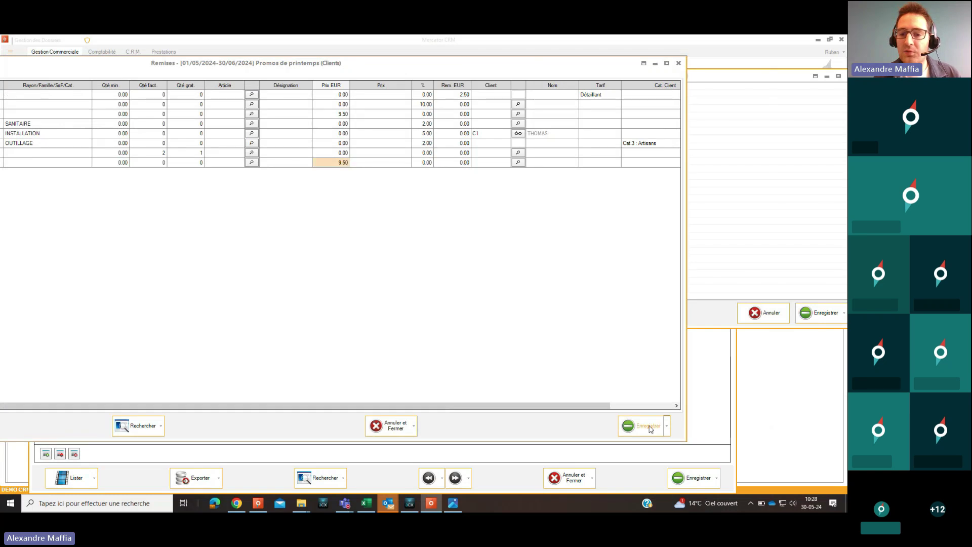
- Run the duplicate search again on the discount lines, with article 1000005 entered on two lines
{"action": "left_click_drag", "start_coordinate": [343, 65], "coordinate": [469, 64]}
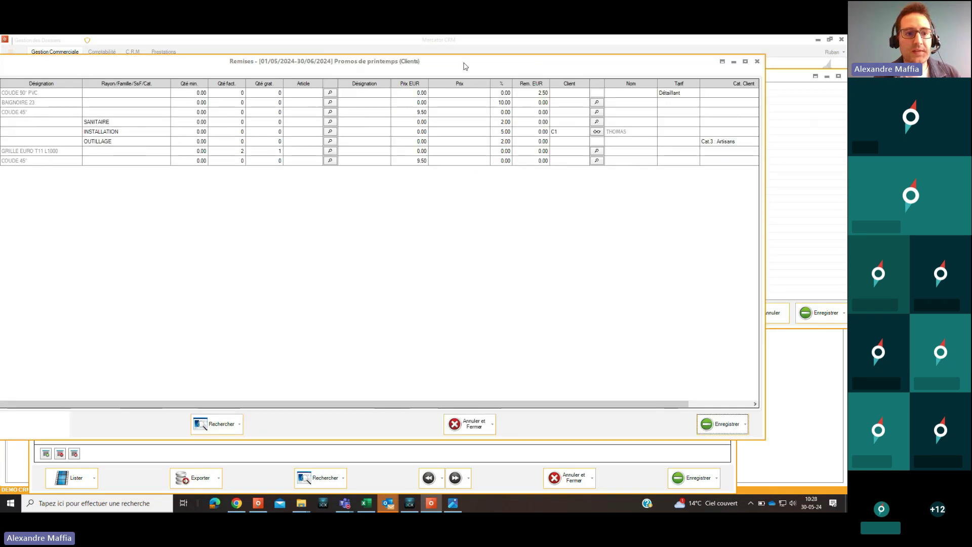
{"action": "right_click", "coordinate": [118, 134]}
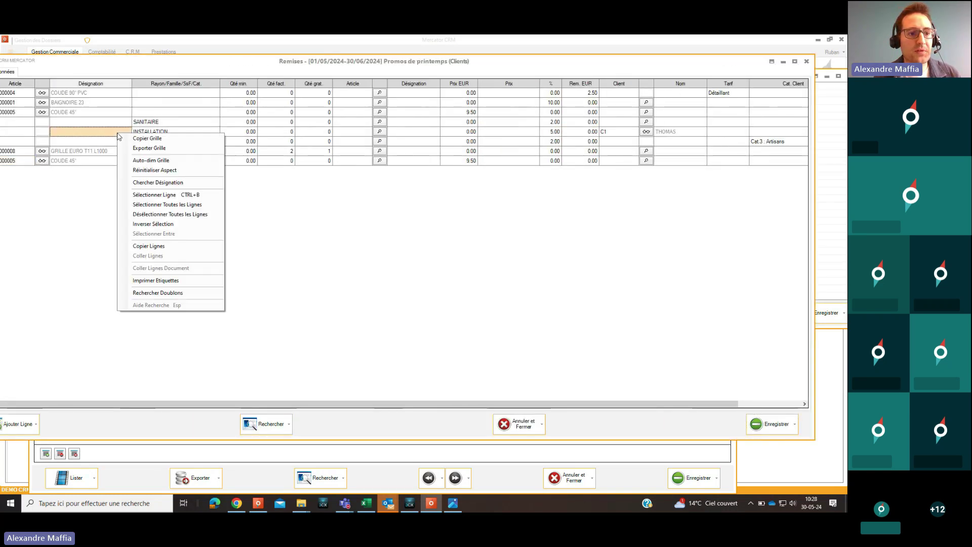
{"action": "left_click", "coordinate": [157, 293]}
{"action": "left_click_drag", "start_coordinate": [289, 65], "coordinate": [376, 67]}
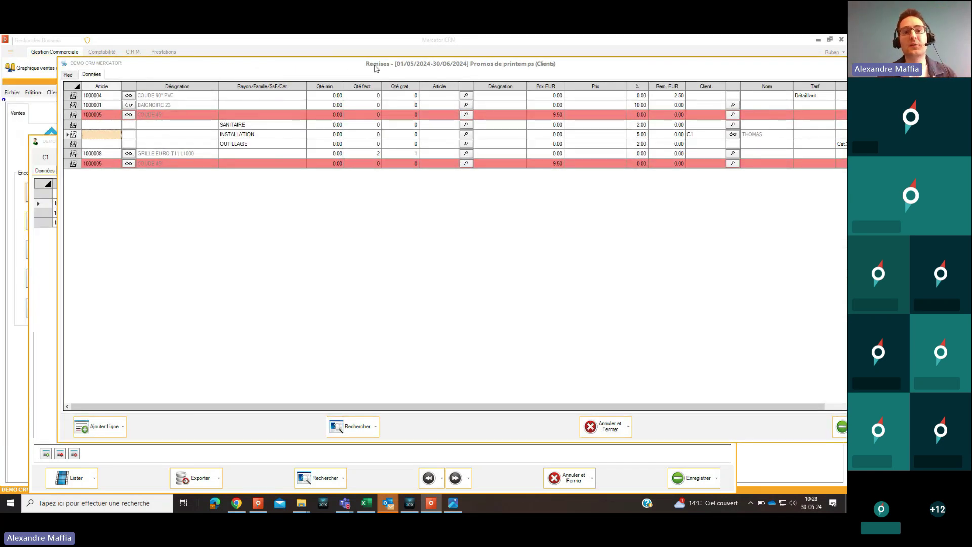
{"action": "left_click", "coordinate": [283, 116]}
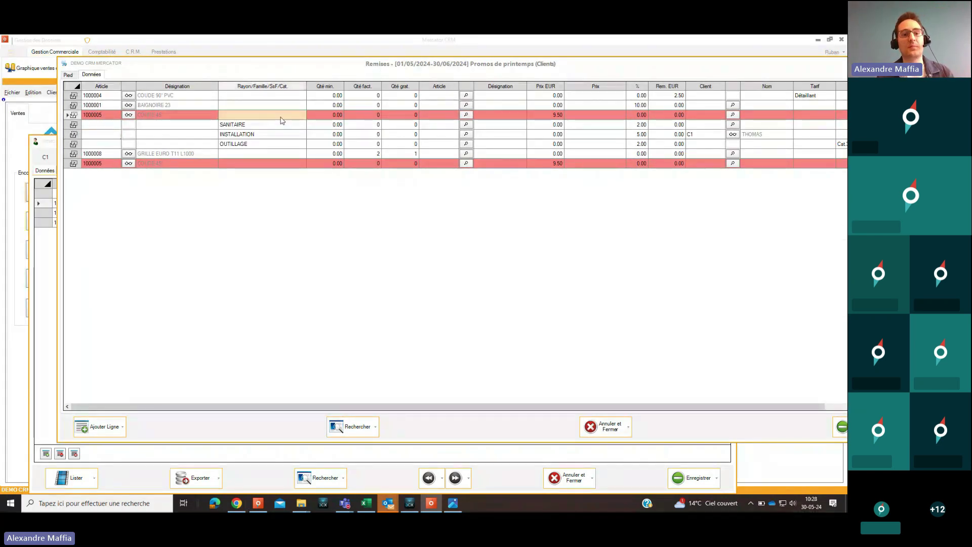
- Delete the last COUDE 45° line, the duplicate of article 1000005, and save the discount
{"action": "left_click", "coordinate": [77, 165]}
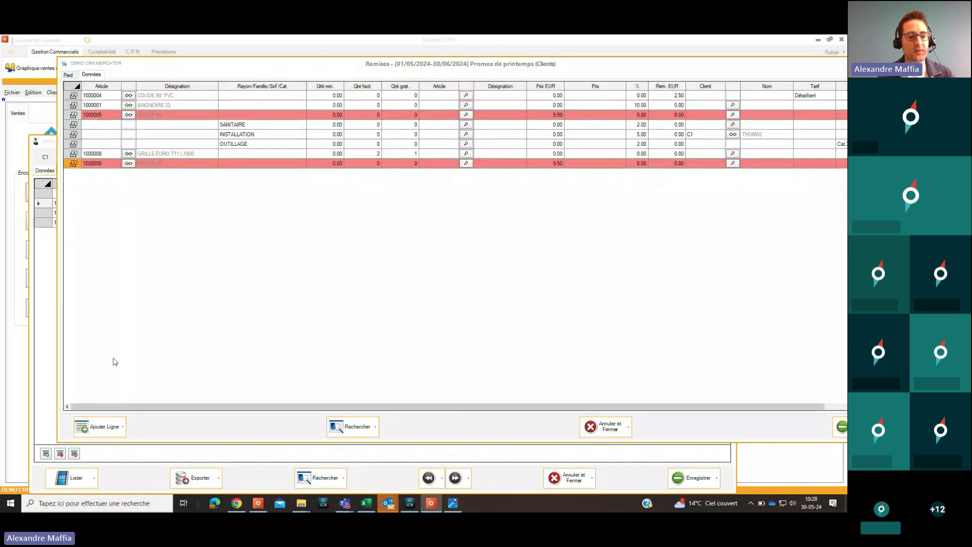
{"action": "left_click", "coordinate": [122, 427]}
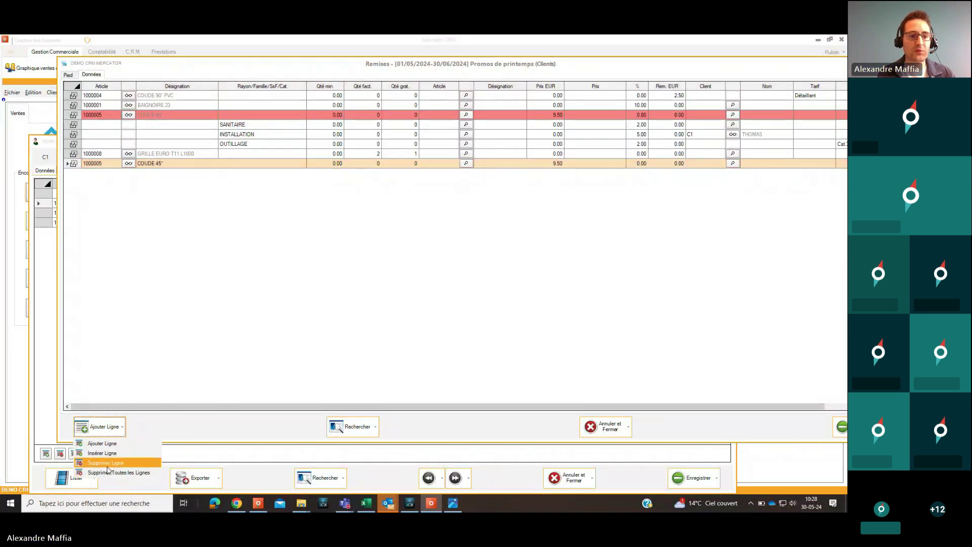
{"action": "left_click", "coordinate": [106, 462]}
{"action": "left_click_drag", "start_coordinate": [486, 65], "coordinate": [240, 66]}
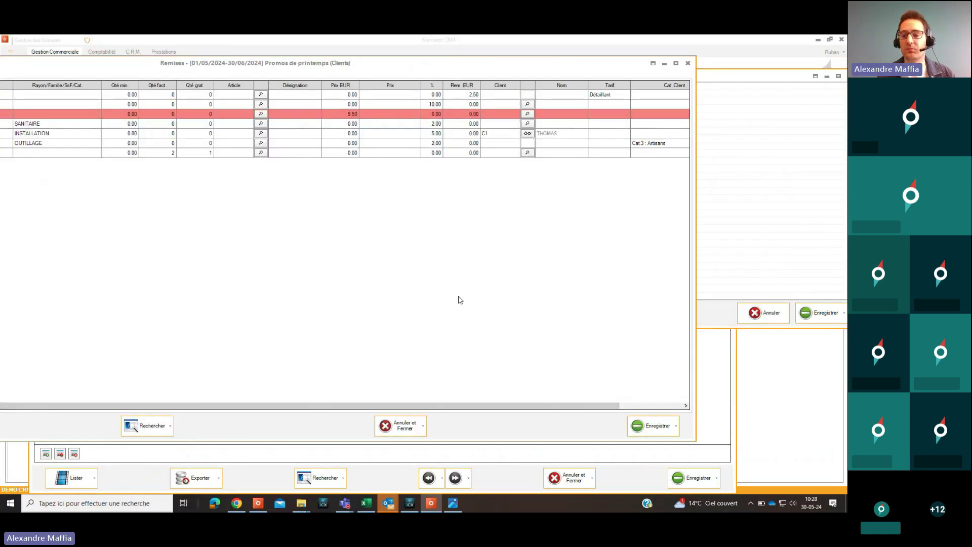
{"action": "left_click", "coordinate": [654, 426]}
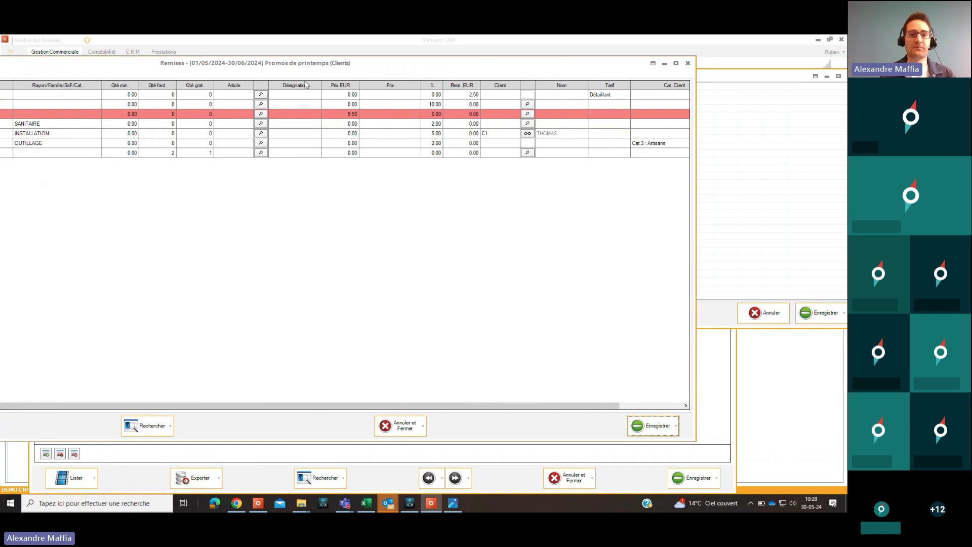
{"action": "left_click_drag", "start_coordinate": [322, 64], "coordinate": [482, 74]}
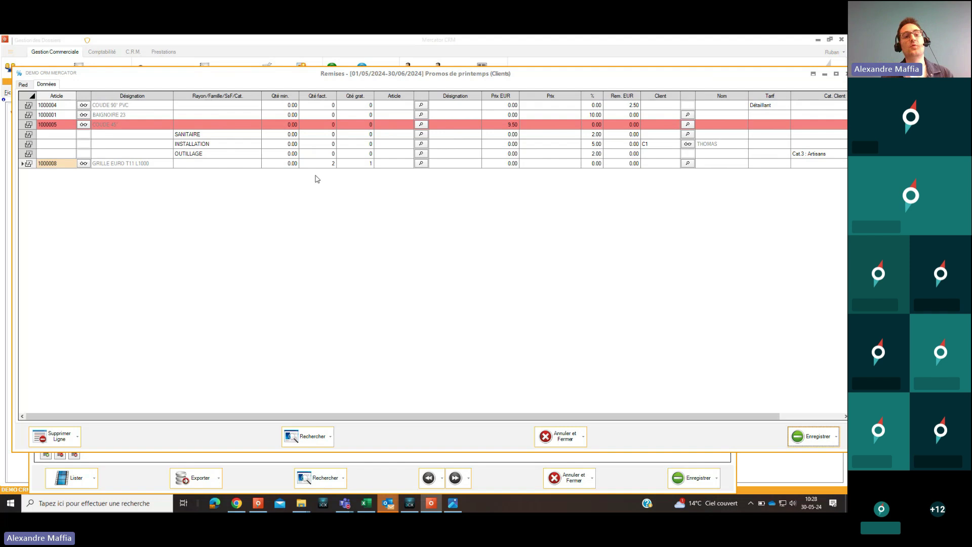
- Add two empty lines below article 1000008 and display the options for importing discount lines from an article filter
{"action": "left_click", "coordinate": [113, 167]}
{"action": "key", "text": "Return"}
{"action": "key", "text": "Return"}
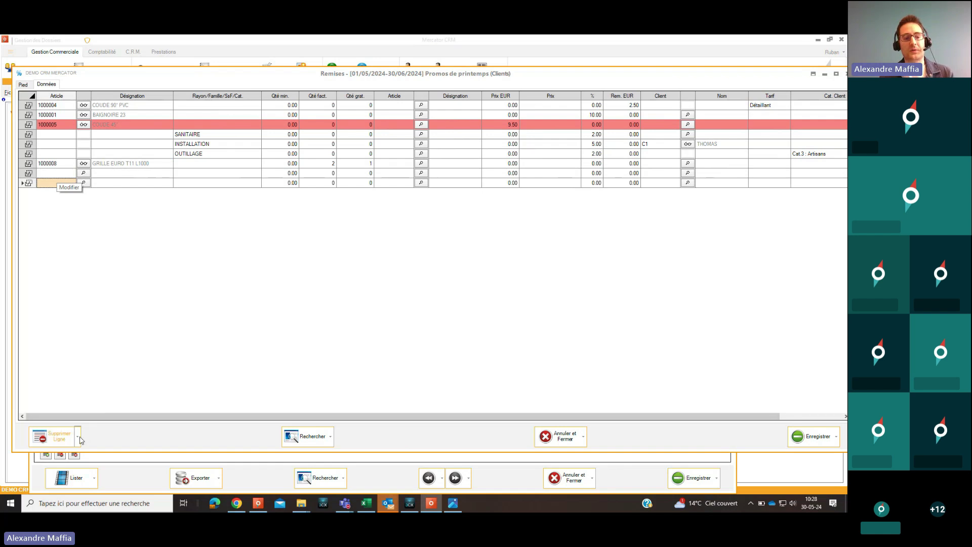
{"action": "left_click", "coordinate": [331, 437]}
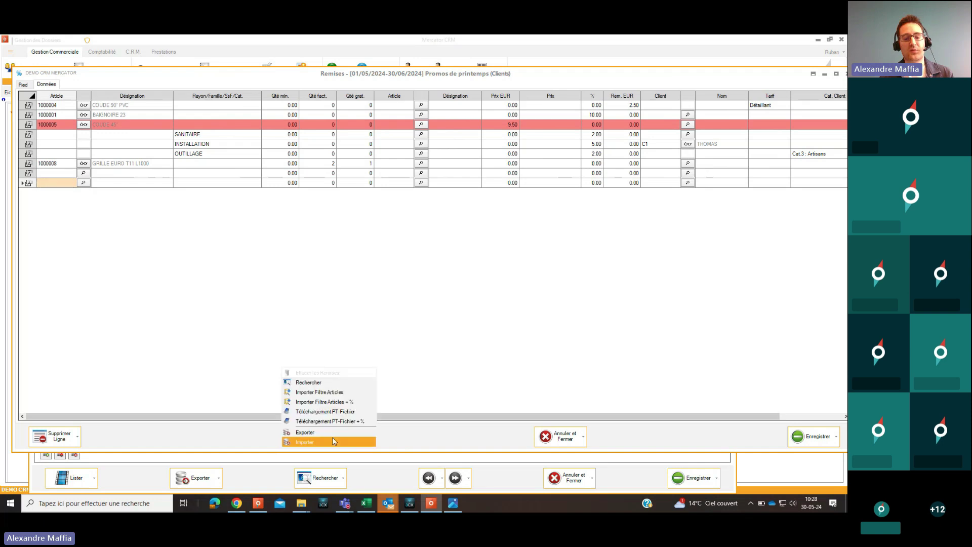
{"action": "left_click", "coordinate": [334, 441]}
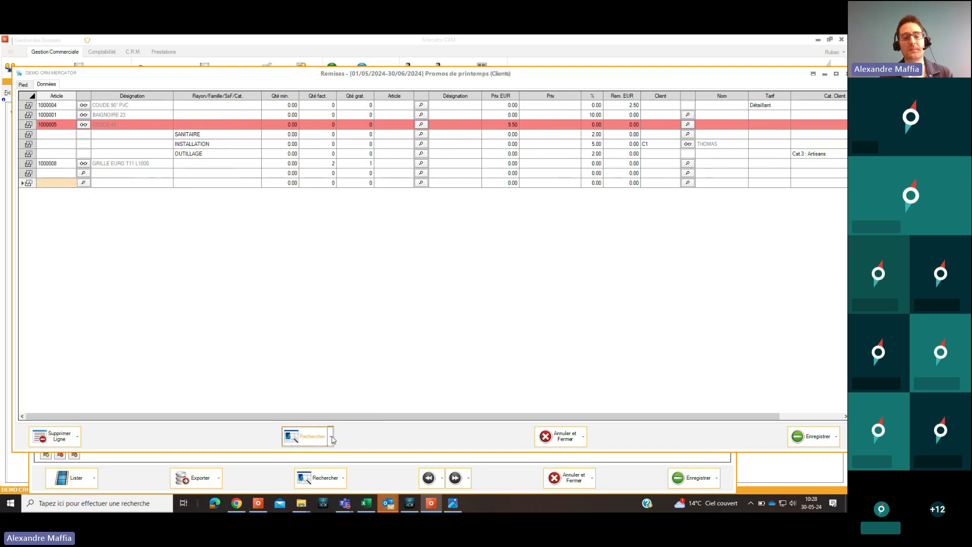
{"action": "left_click", "coordinate": [334, 439]}
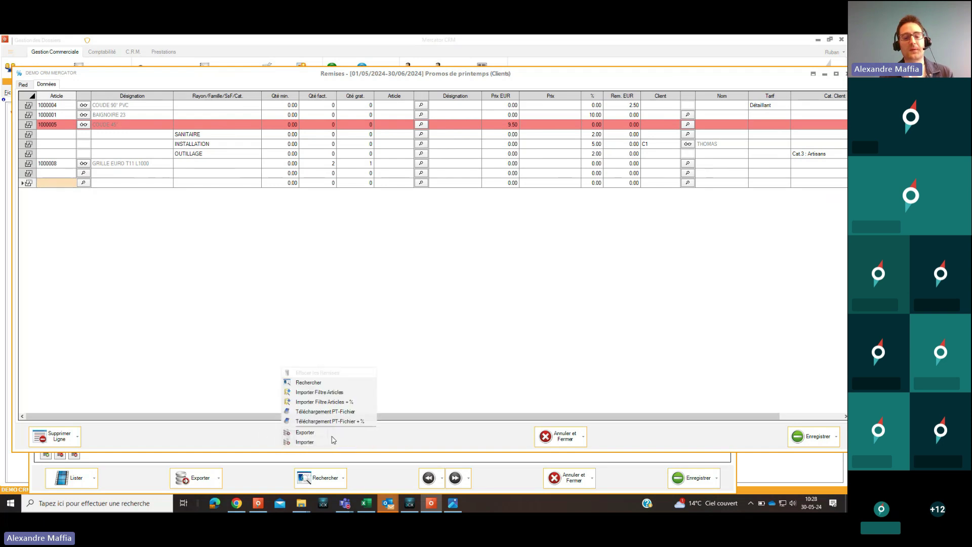
{"action": "left_click", "coordinate": [336, 393]}
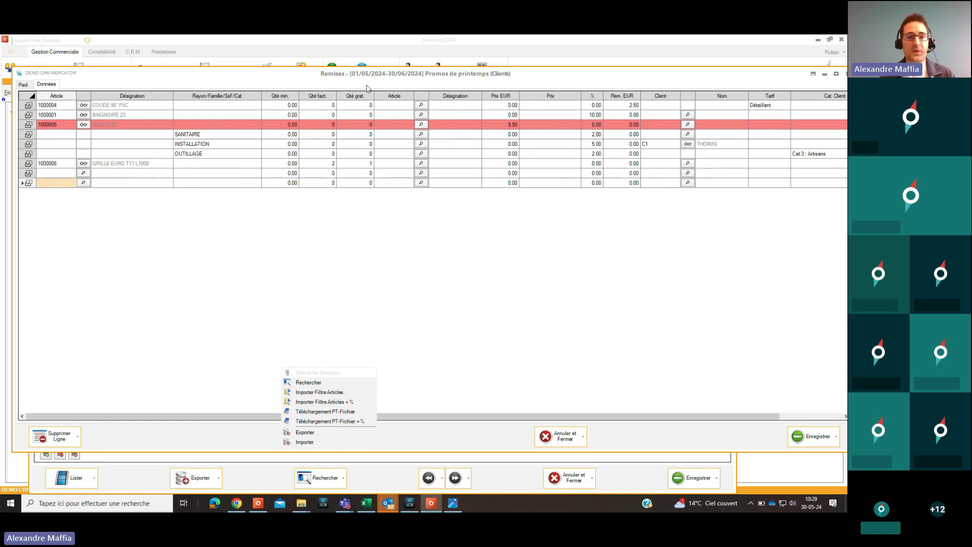
- Open the article records and filter them on the INSTALLATION department (Rayon)
{"action": "left_click_drag", "start_coordinate": [428, 137], "coordinate": [415, 143]}
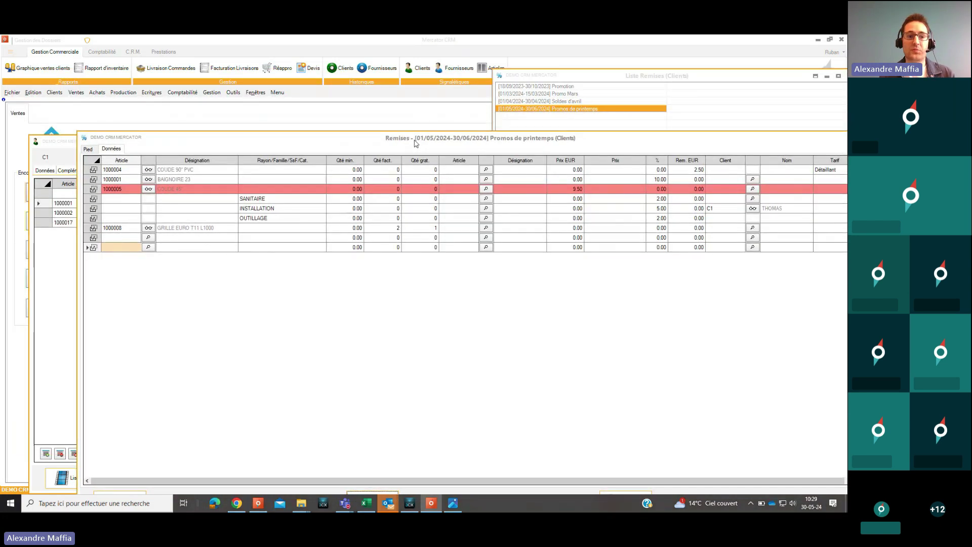
{"action": "left_click", "coordinate": [490, 67]}
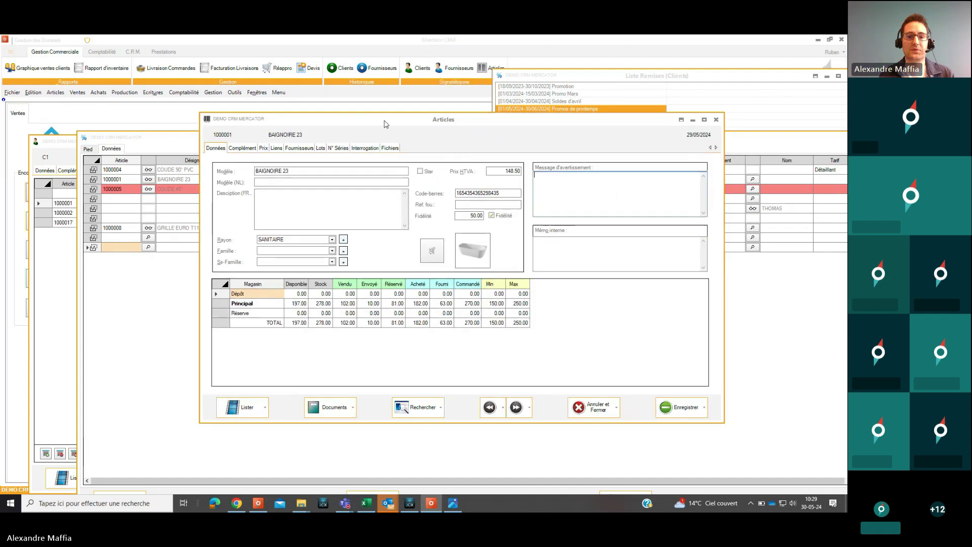
{"action": "left_click", "coordinate": [387, 389]}
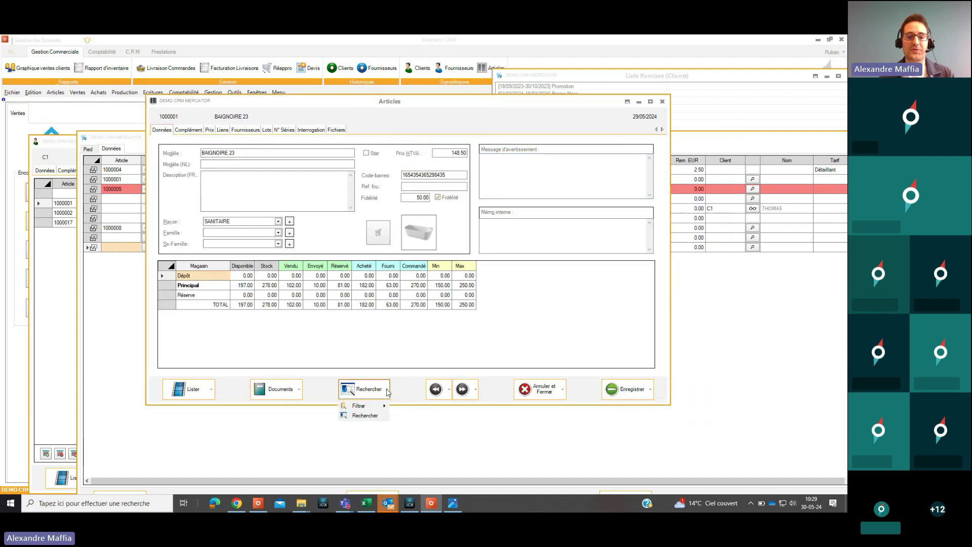
{"action": "left_click", "coordinate": [360, 407]}
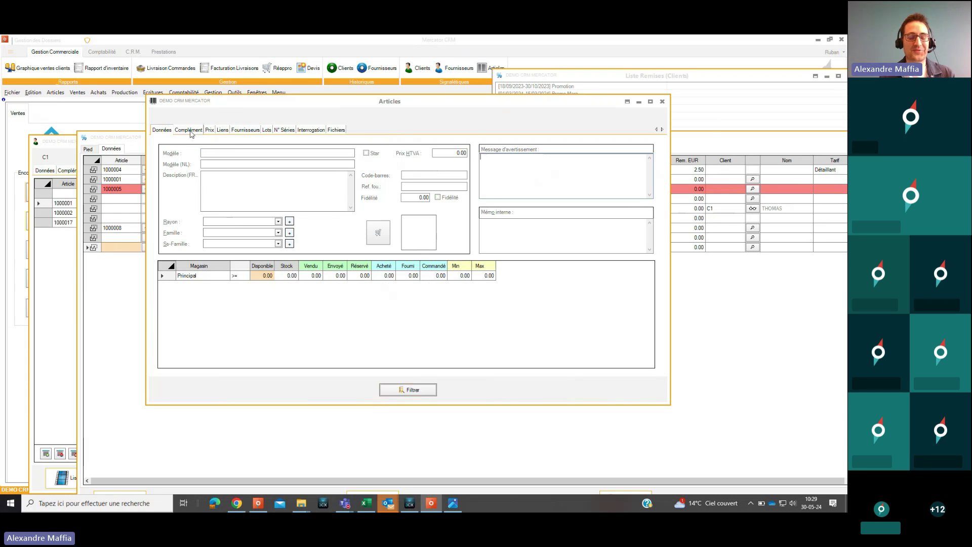
{"action": "left_click", "coordinate": [230, 223]}
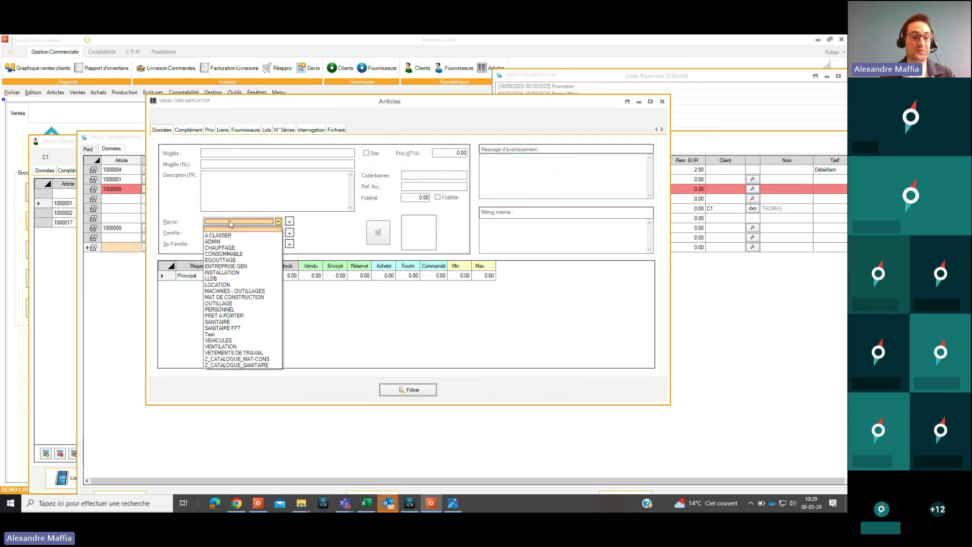
{"action": "left_click", "coordinate": [239, 274]}
{"action": "left_click", "coordinate": [411, 390]}
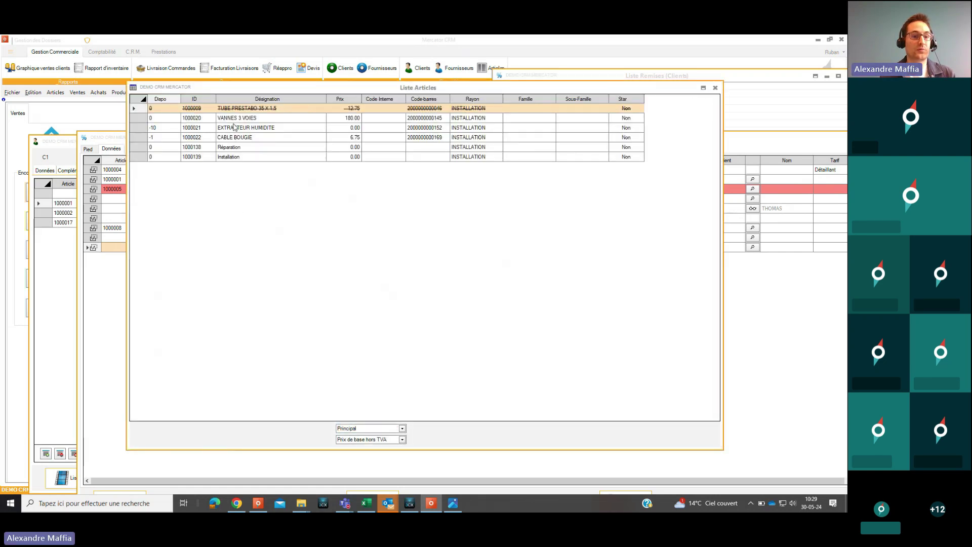
- Open the VANNES 3 VOIES article from the filtered list and return to the spring promotion's discount lines
{"action": "double_click", "coordinate": [234, 121]}
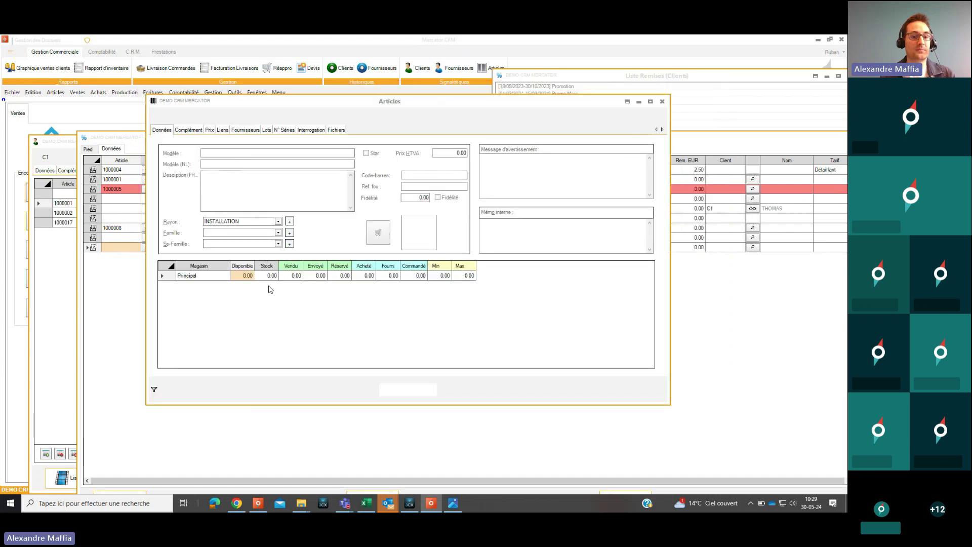
{"action": "mouse_move", "coordinate": [155, 394]}
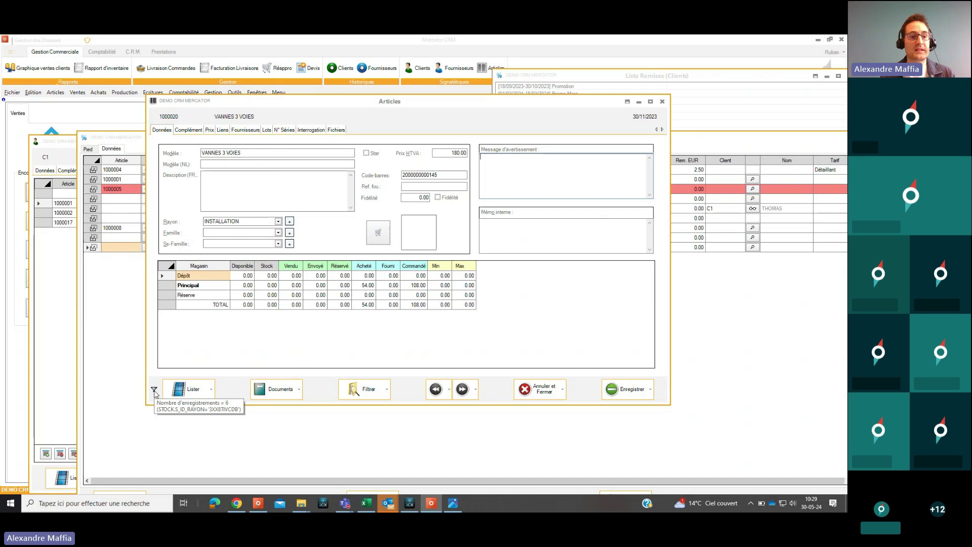
{"action": "left_click", "coordinate": [126, 304]}
{"action": "left_click_drag", "start_coordinate": [216, 141], "coordinate": [156, 76]}
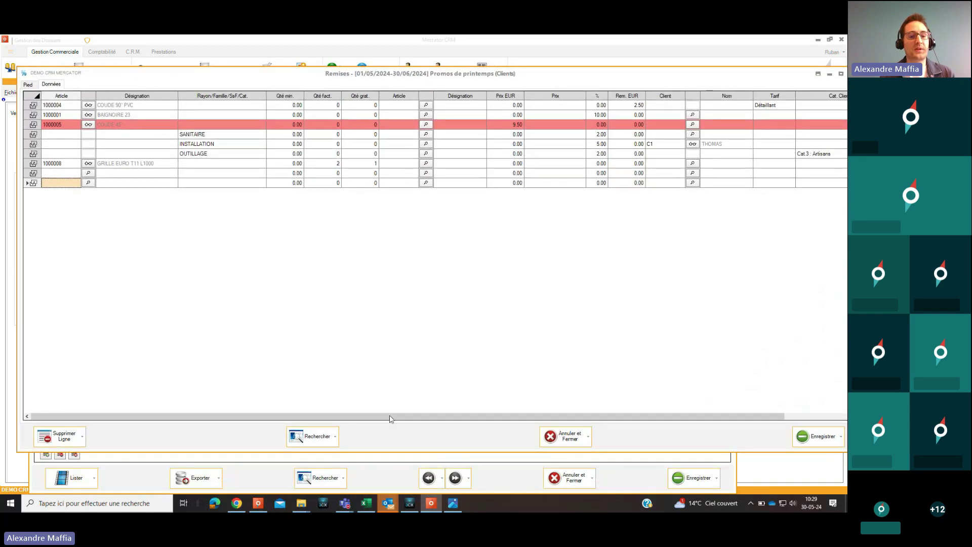
- Import the articles of the current article filter as new lines of the spring promotion, without a discount percentage
{"action": "left_click", "coordinate": [335, 436]}
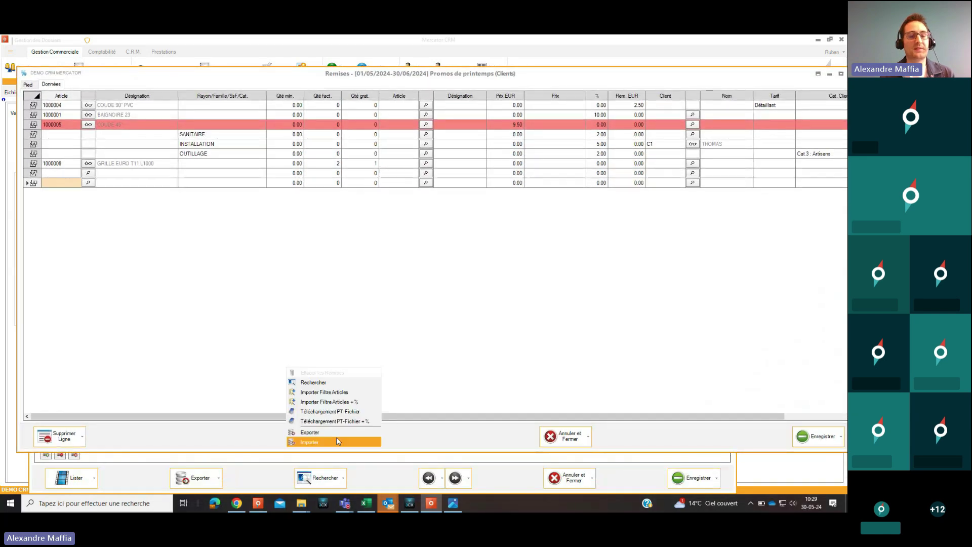
{"action": "left_click", "coordinate": [322, 393]}
{"action": "left_click", "coordinate": [145, 195]}
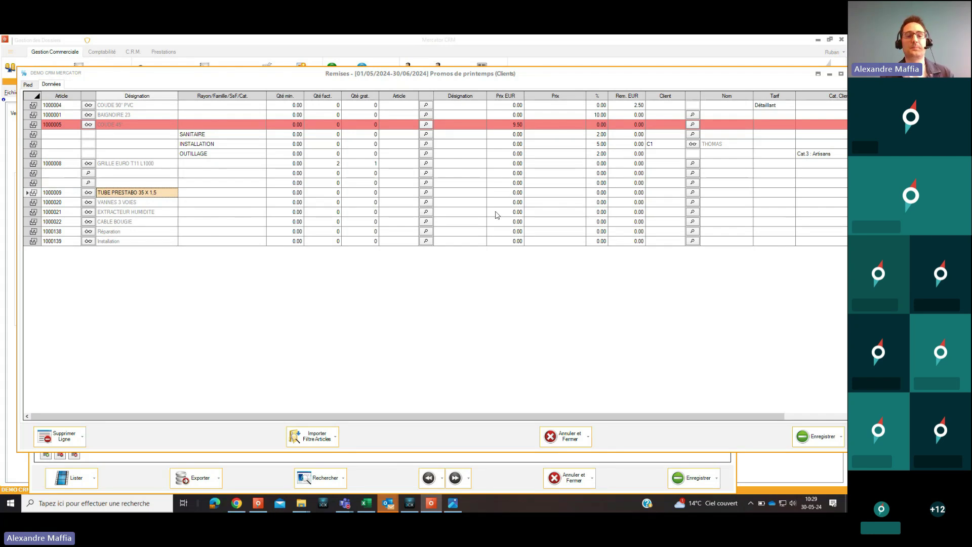
{"action": "left_click", "coordinate": [157, 242]}
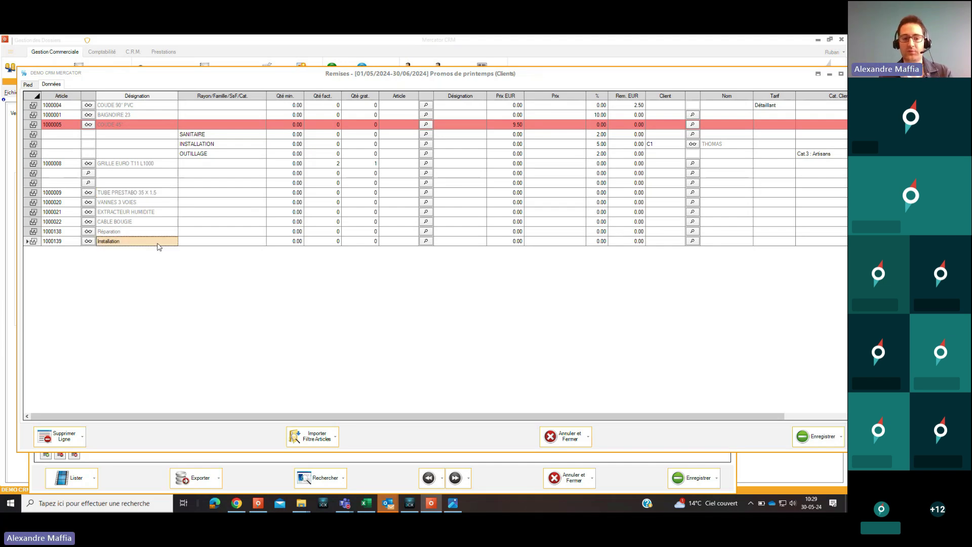
- Import the filtered articles again below the existing lines, applying a first discount percentage (%1) of 5
{"action": "left_click", "coordinate": [336, 437]}
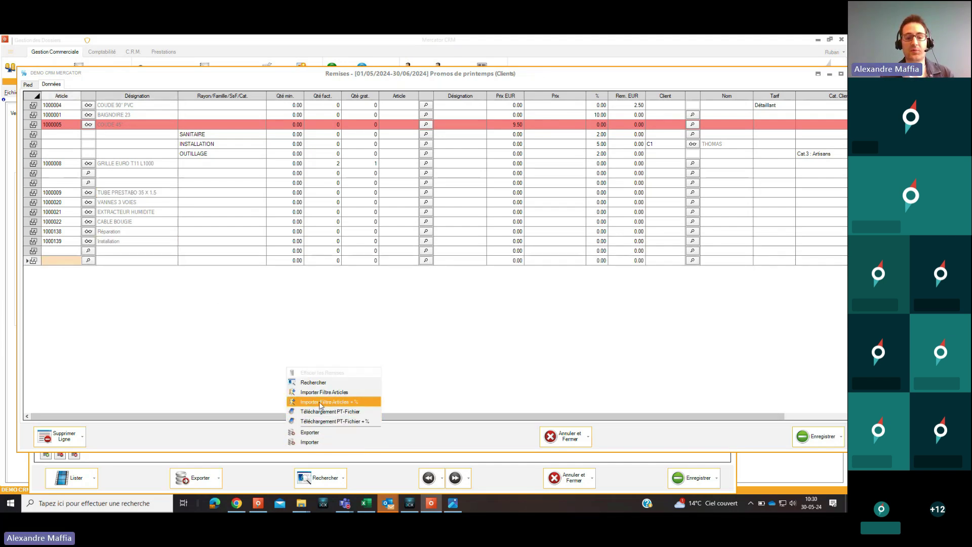
{"action": "left_click", "coordinate": [353, 403]}
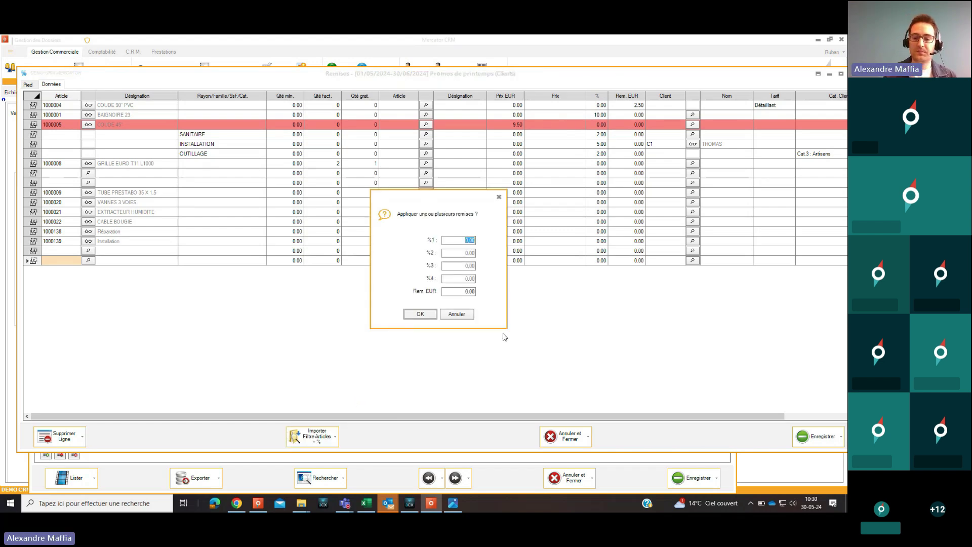
{"action": "type", "text": "5"}
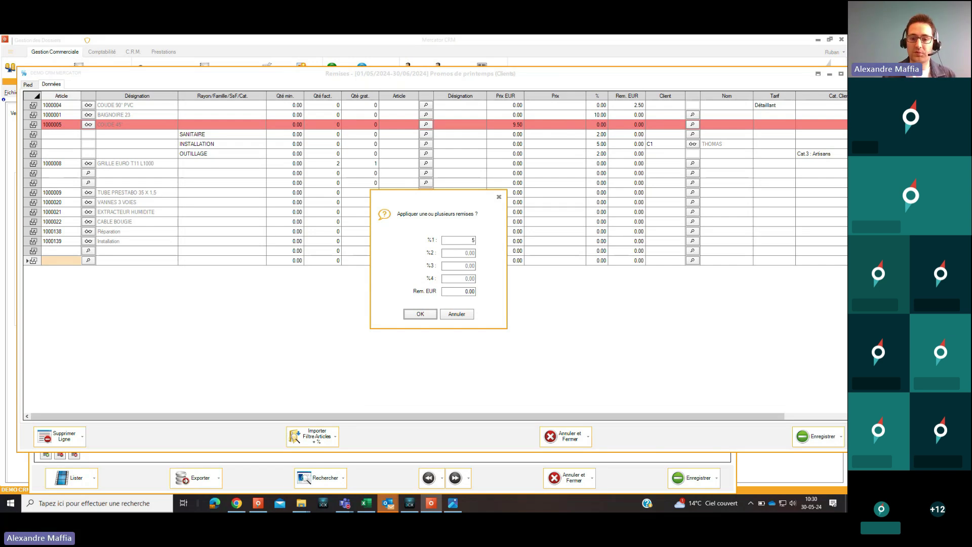
{"action": "left_click", "coordinate": [420, 314]}
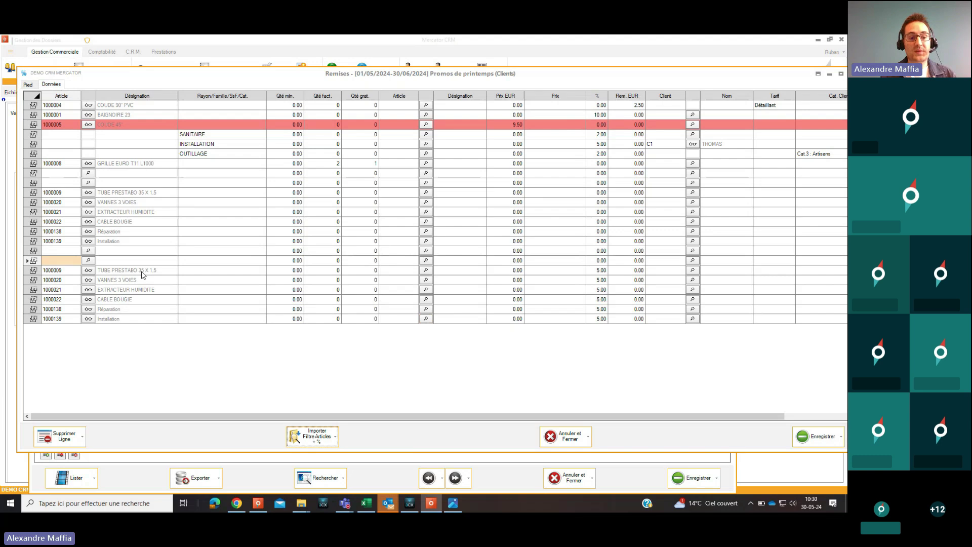
{"action": "left_click", "coordinate": [142, 271]}
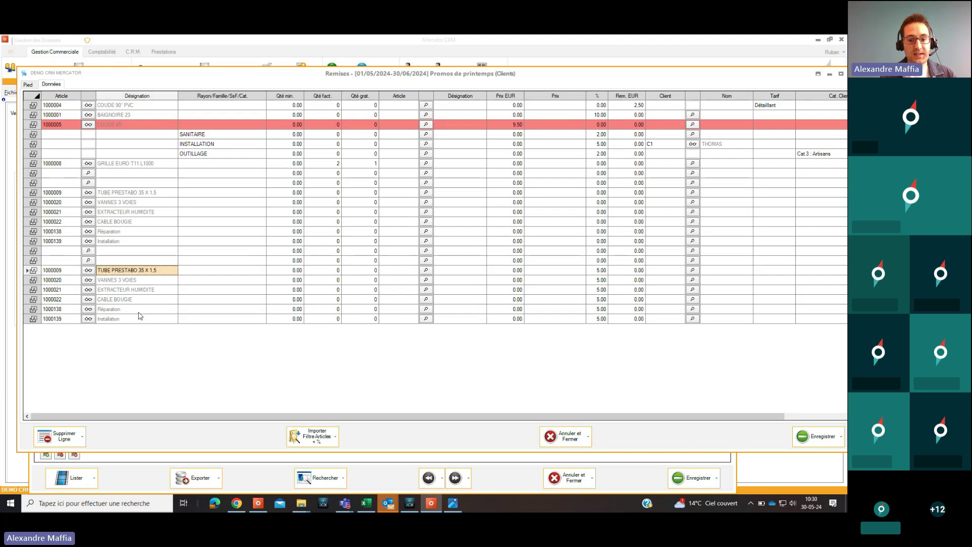
{"action": "left_click", "coordinate": [599, 272]}
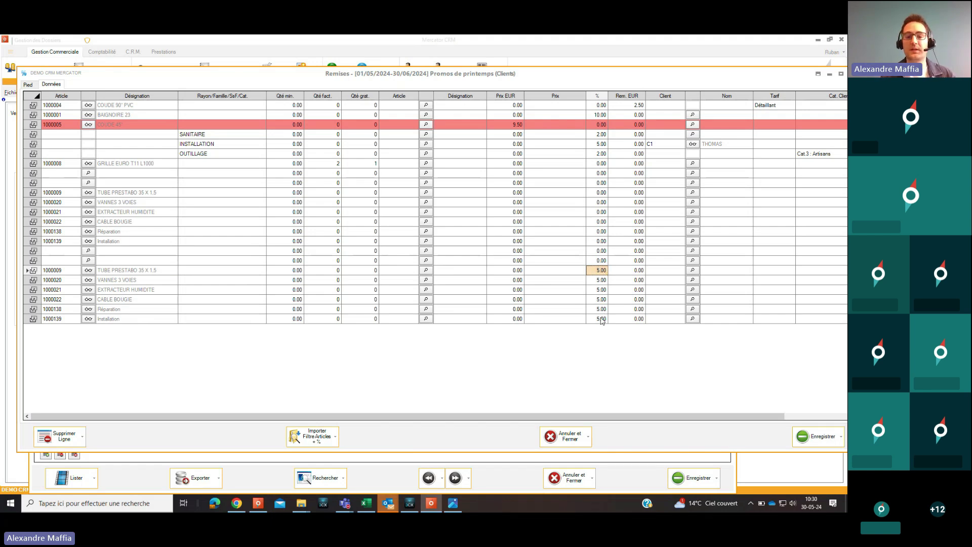
{"action": "left_click", "coordinate": [578, 320]}
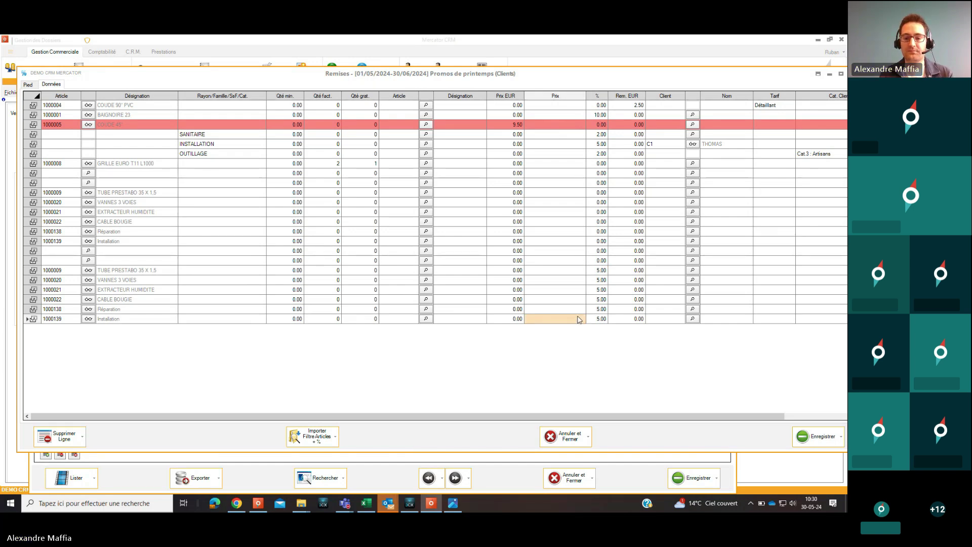
- Add two empty lines below the imported articles and display the export and import options for the discount lines
{"action": "key", "text": "Down"}
{"action": "key", "text": "Down"}
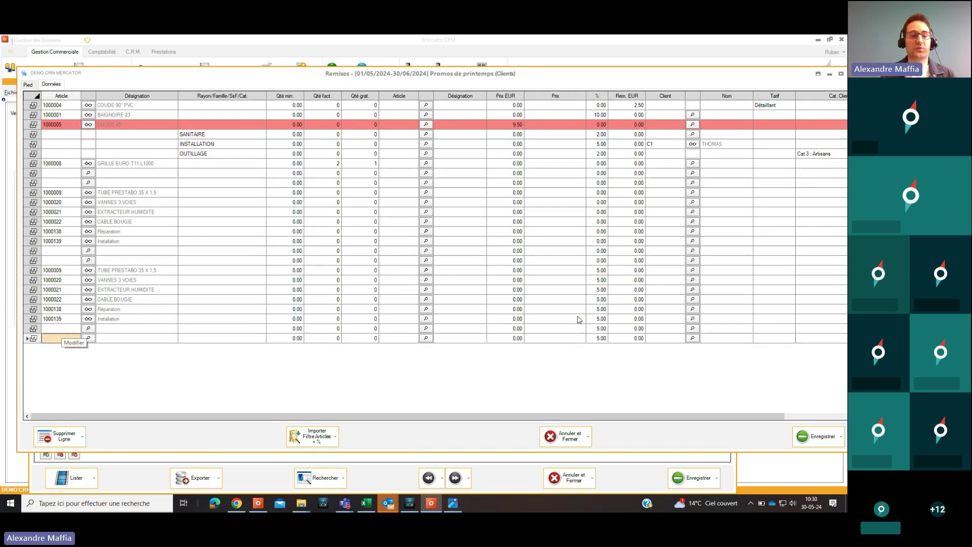
{"action": "left_click", "coordinate": [336, 437]}
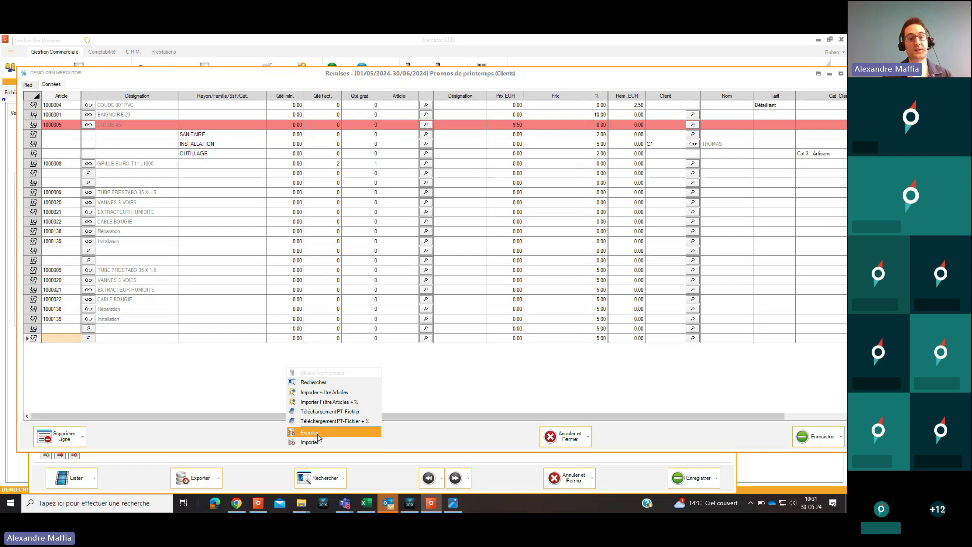
{"action": "left_click", "coordinate": [509, 398]}
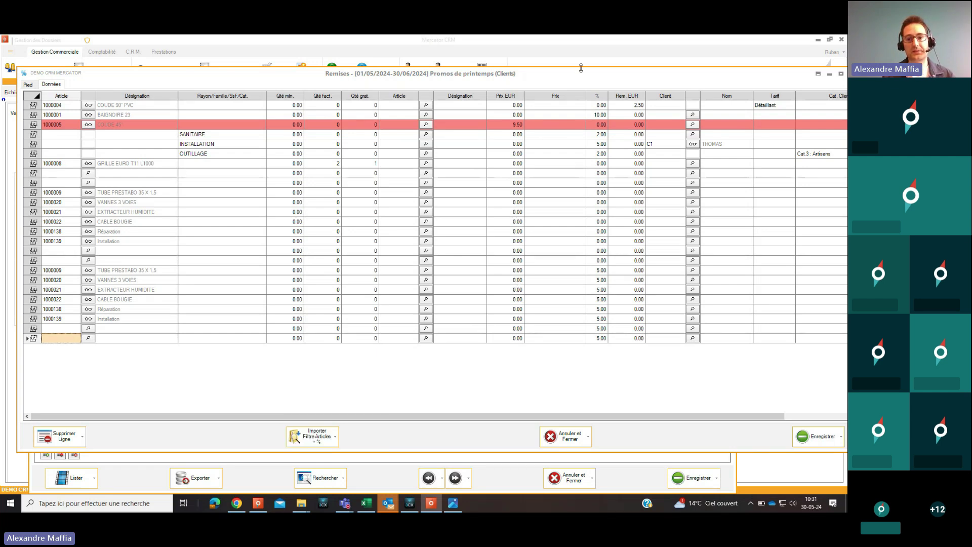
- Discard the unsaved changes to the spring promotion, including the imported and empty lines, and save the discount
{"action": "left_click_drag", "start_coordinate": [581, 76], "coordinate": [391, 62]}
{"action": "left_click", "coordinate": [628, 423]}
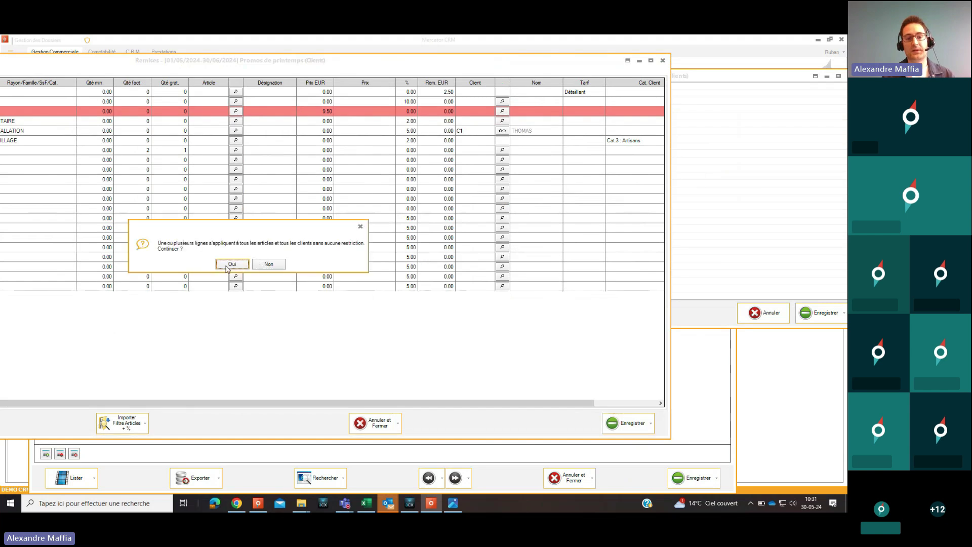
{"action": "left_click", "coordinate": [228, 267]}
{"action": "left_click", "coordinate": [399, 428]}
{"action": "left_click", "coordinate": [378, 443]}
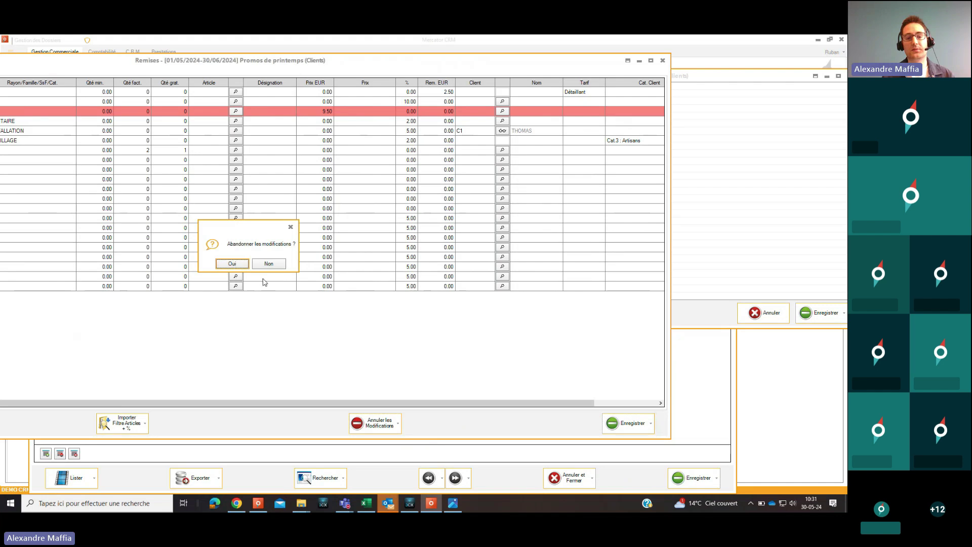
{"action": "key", "text": "Return"}
{"action": "left_click", "coordinate": [624, 423]}
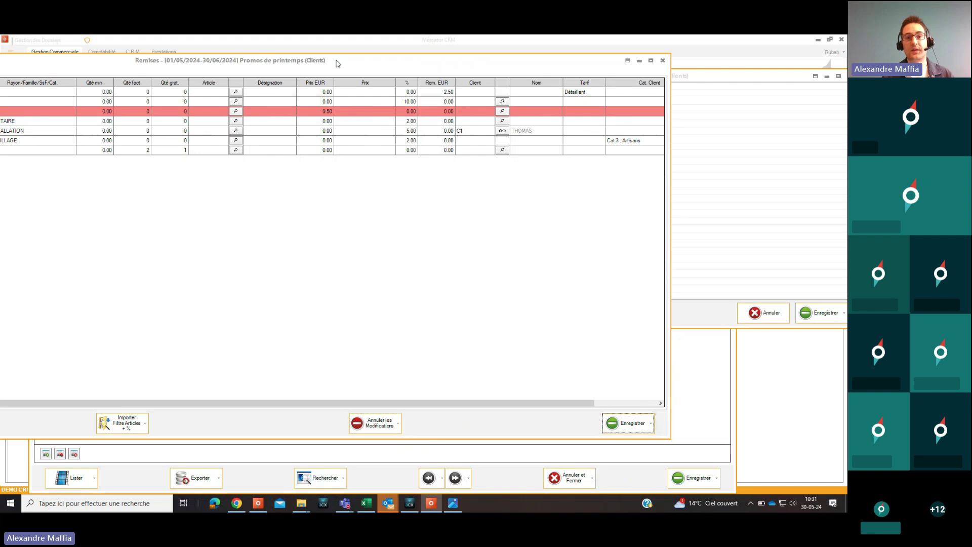
- Export the spring promotion's discount lines in Excel format to a file named export2 in Documents and open it
{"action": "double_click", "coordinate": [339, 61]}
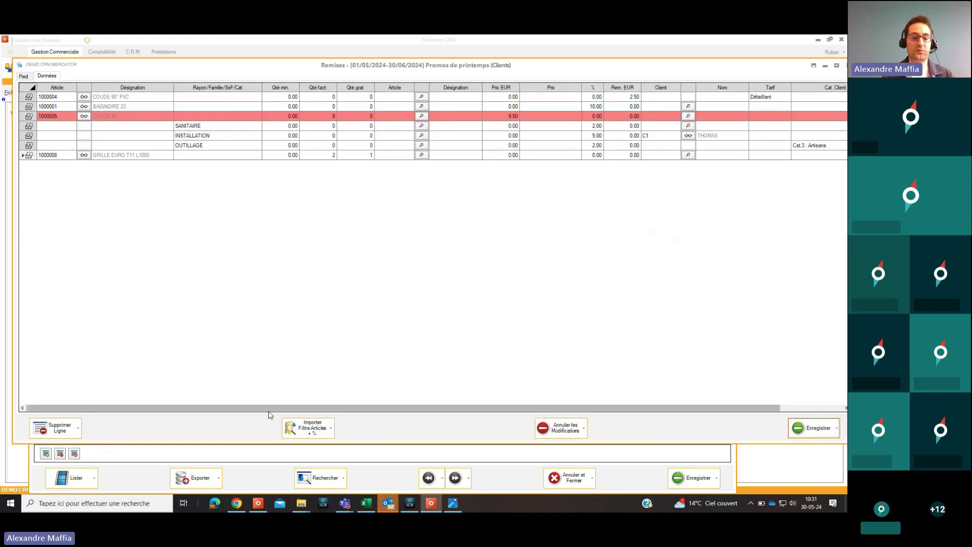
{"action": "left_click", "coordinate": [332, 428]}
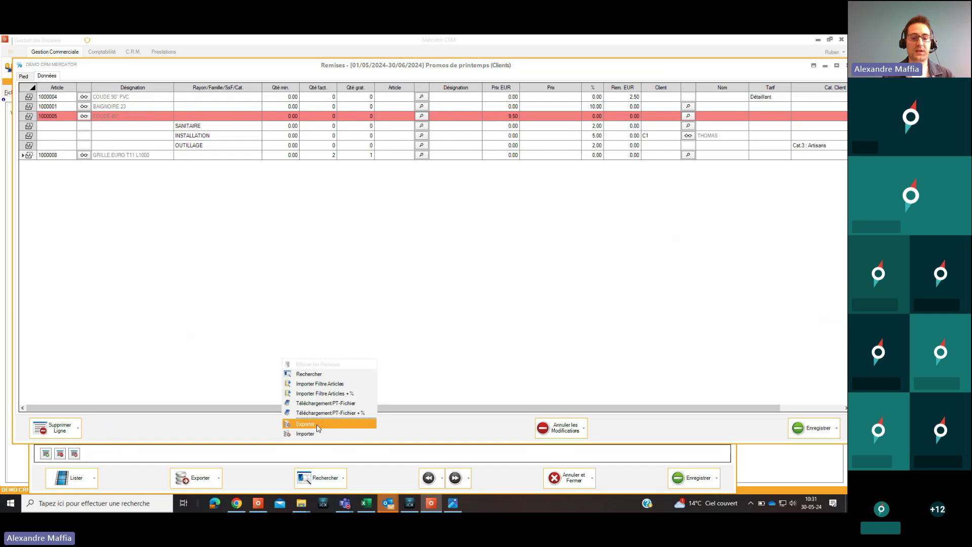
{"action": "left_click", "coordinate": [322, 425]}
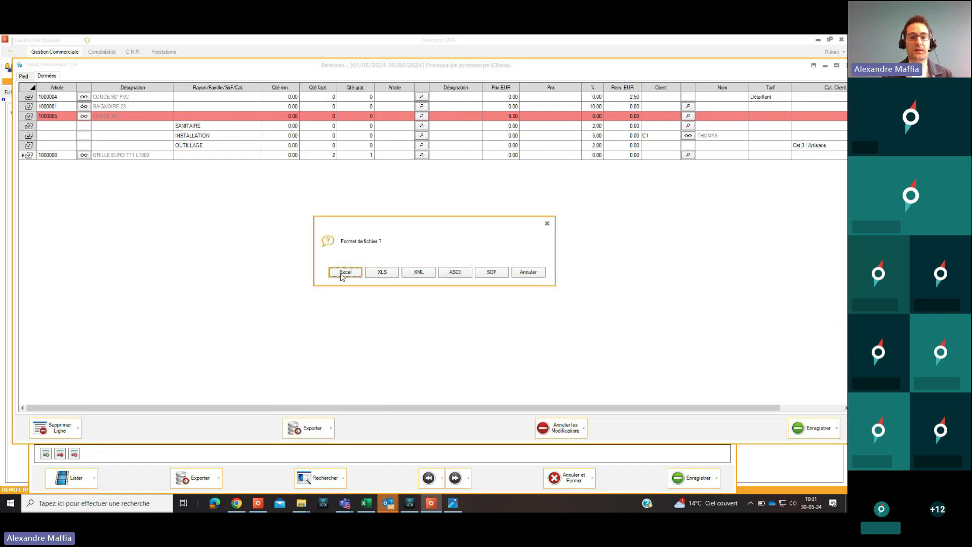
{"action": "left_click", "coordinate": [342, 276]}
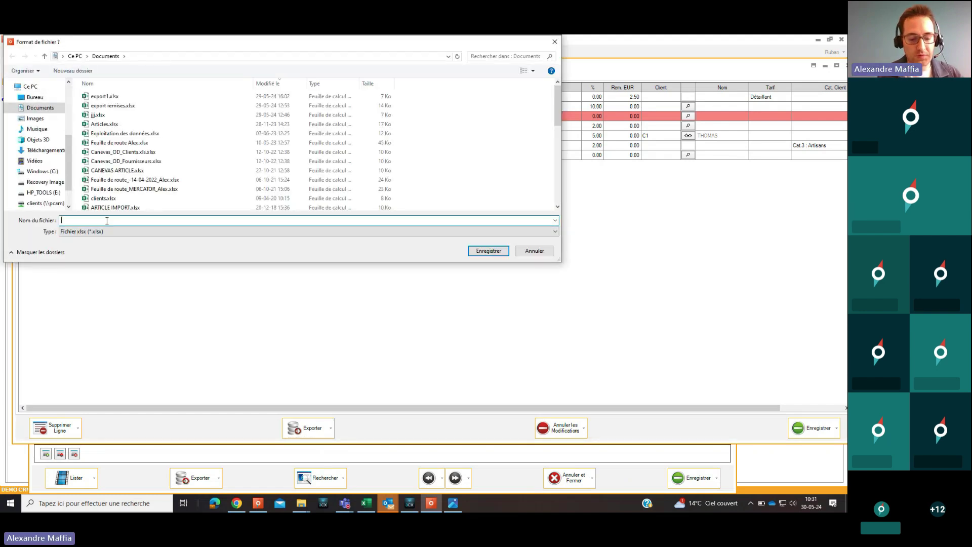
{"action": "type", "text": "export2"}
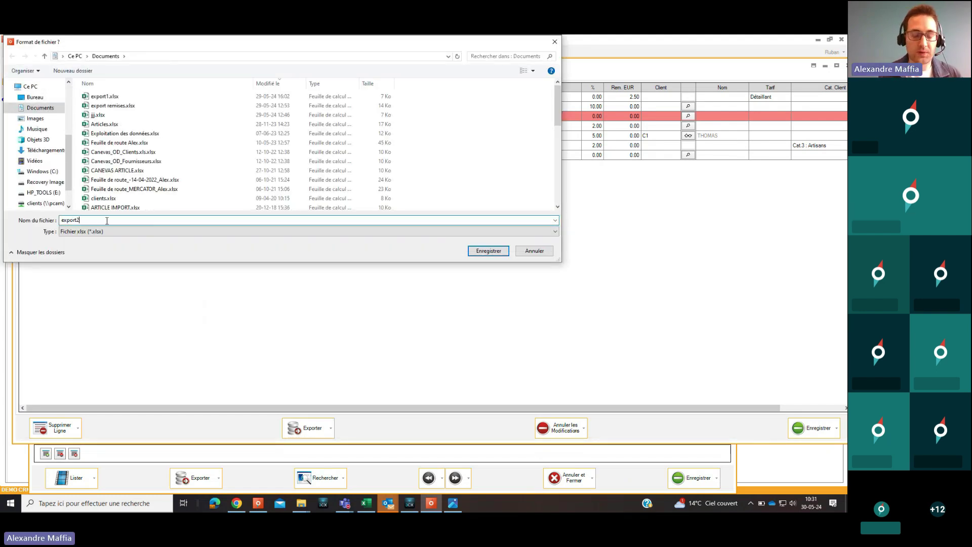
{"action": "key", "text": "Return"}
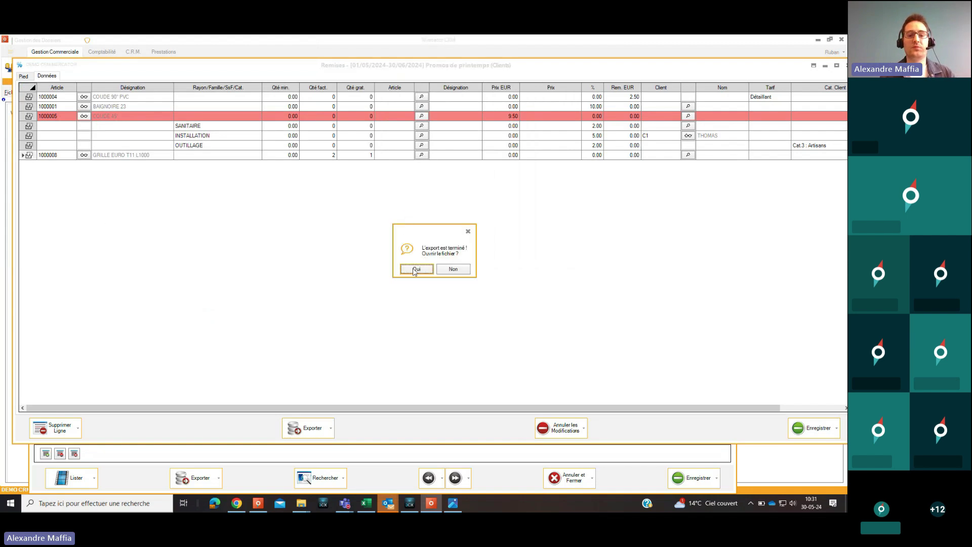
{"action": "left_click", "coordinate": [415, 269]}
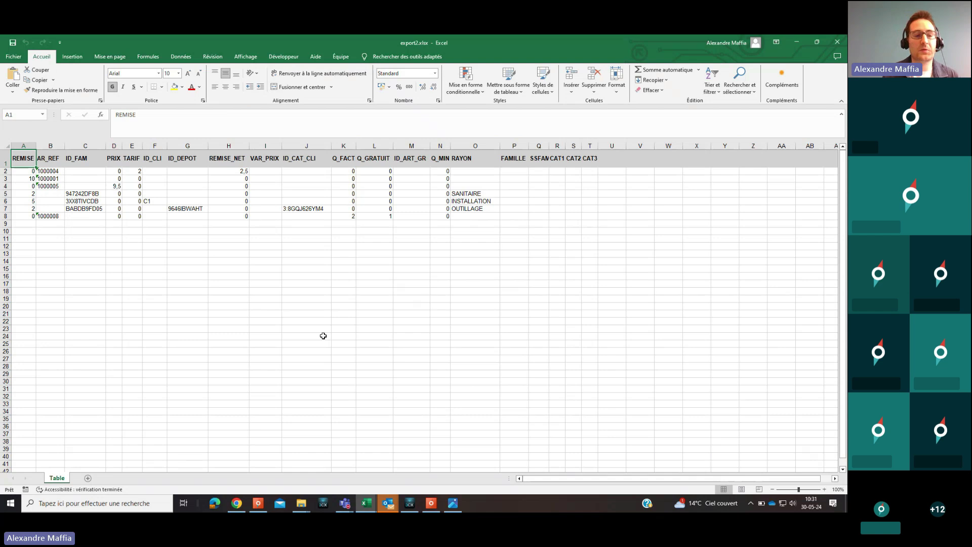
- Examine the exported columns, including REMISE, AR_REF, RAYON and REMISE_NET, and the whole column range from REMISE to CAT3
{"action": "left_click", "coordinate": [28, 145]}
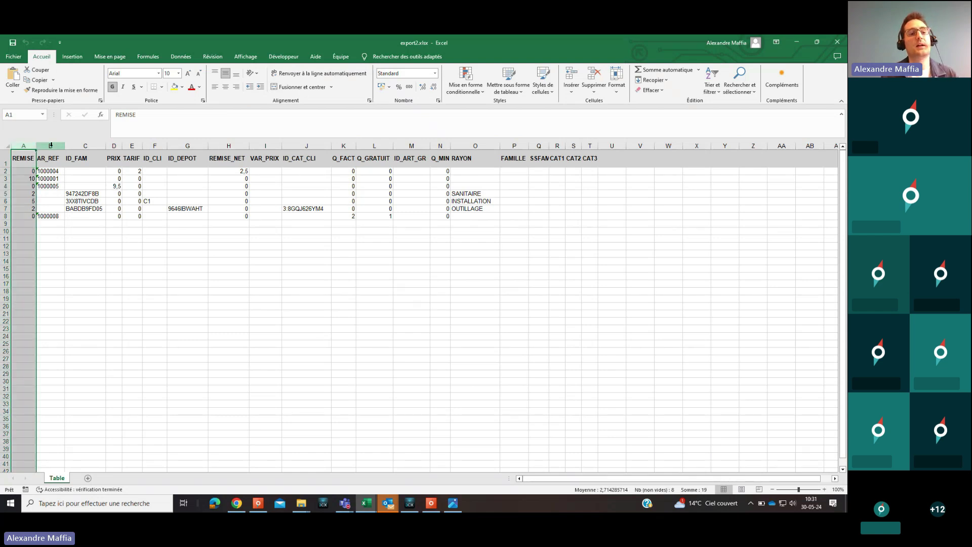
{"action": "left_click", "coordinate": [50, 146]}
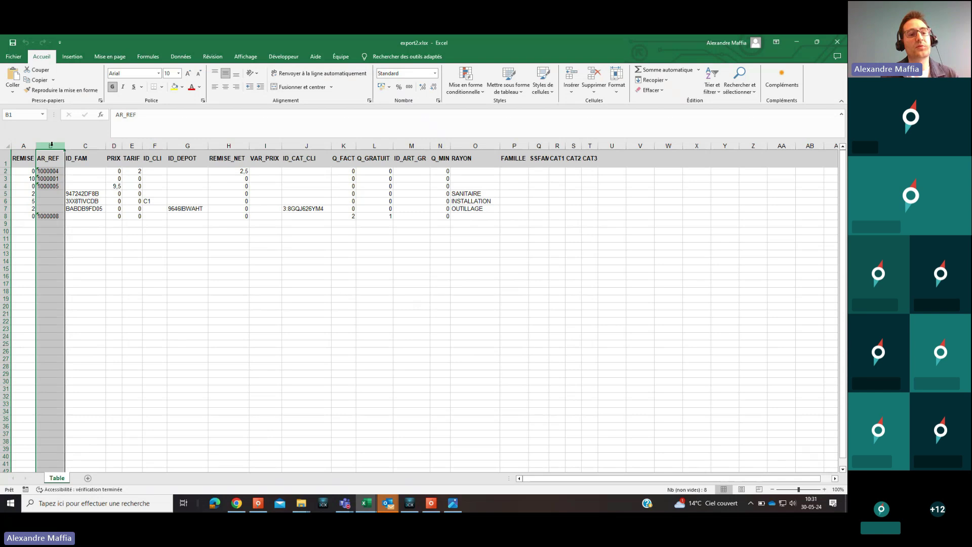
{"action": "left_click", "coordinate": [475, 146]}
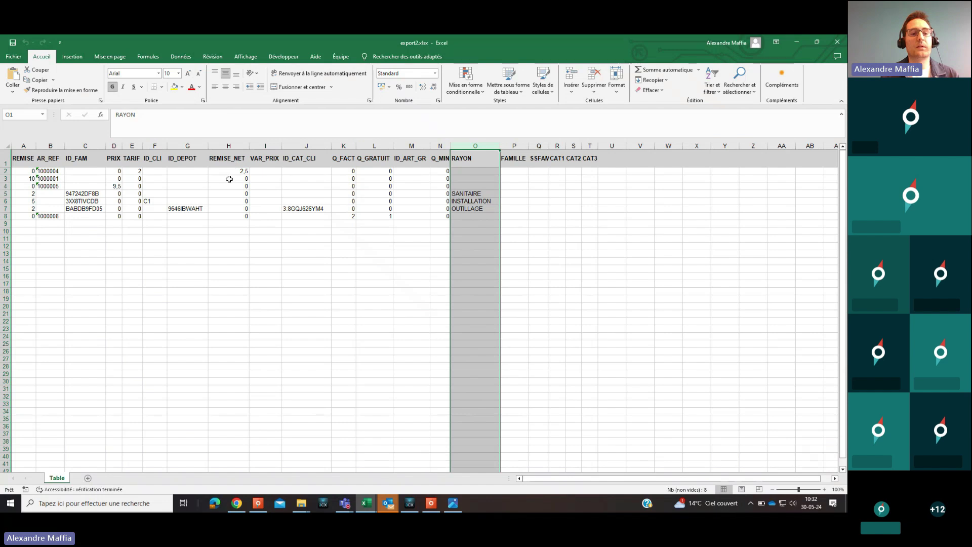
{"action": "left_click", "coordinate": [237, 145]}
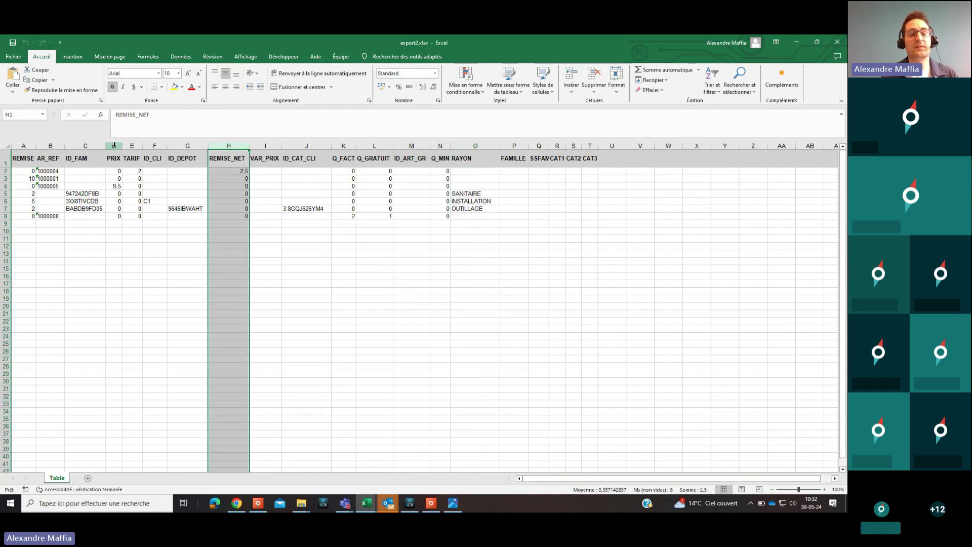
{"action": "left_click", "coordinate": [278, 276]}
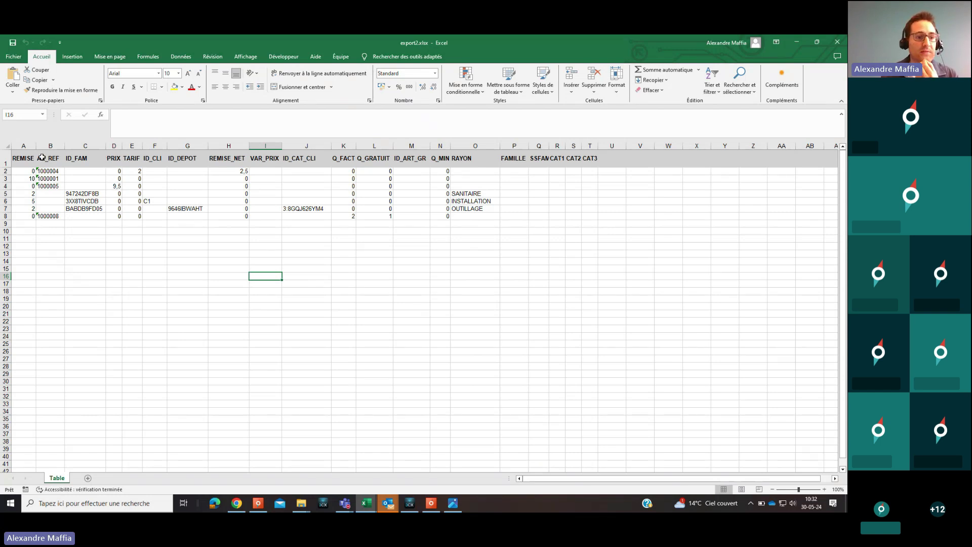
{"action": "left_click", "coordinate": [23, 146]}
{"action": "left_click_drag", "start_coordinate": [112, 147], "coordinate": [587, 184]}
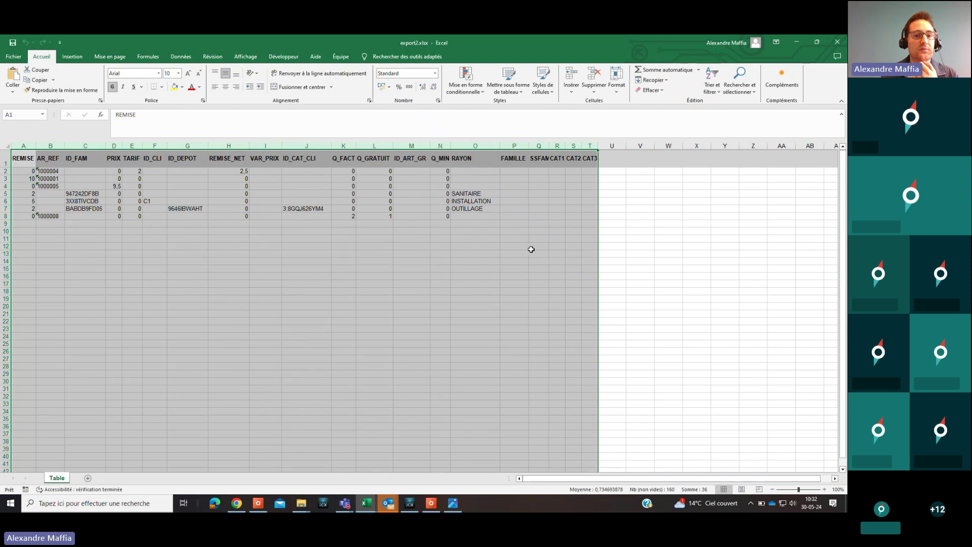
{"action": "left_click", "coordinate": [531, 248]}
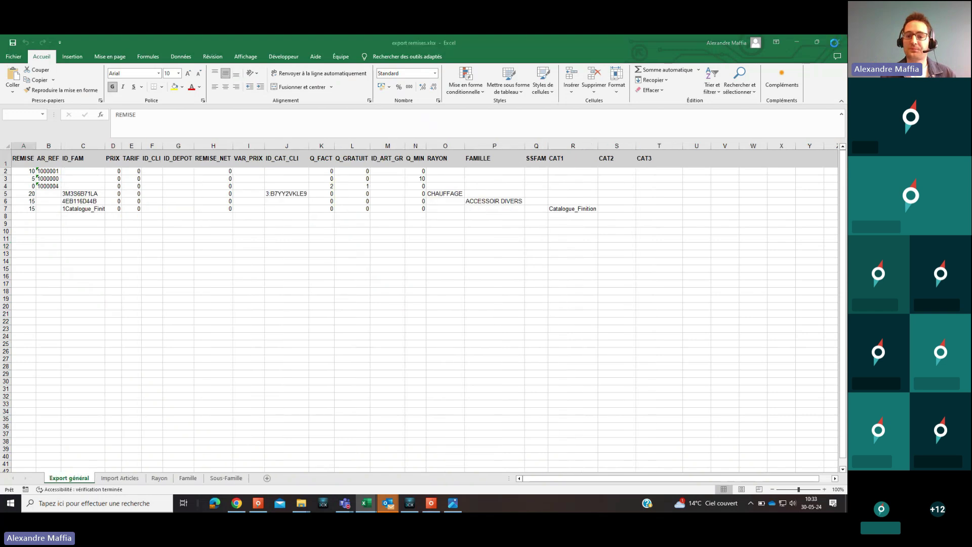
- In the export remises.xlsx workbook, open the Import Articles sheet and examine its AR_REF and REMISE columns
{"action": "left_click", "coordinate": [213, 261]}
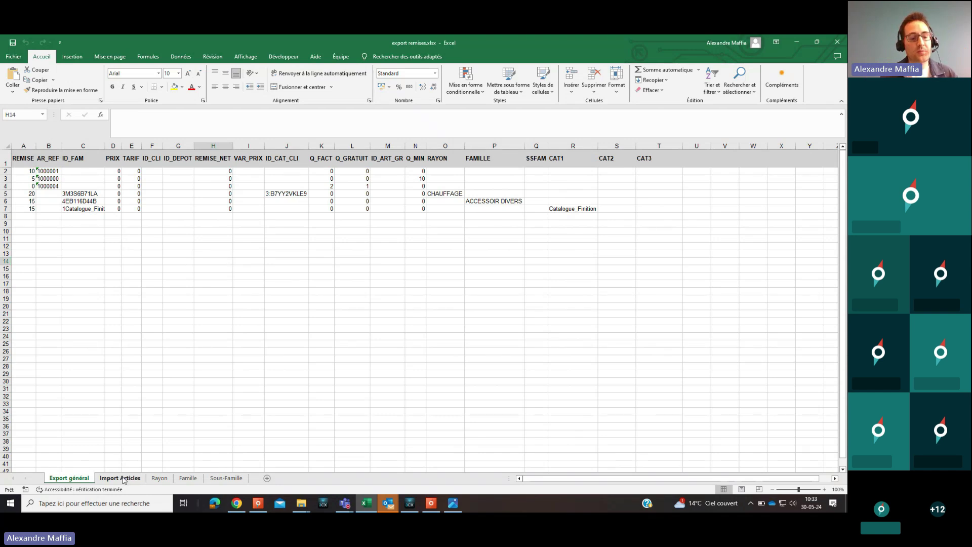
{"action": "left_click", "coordinate": [122, 478]}
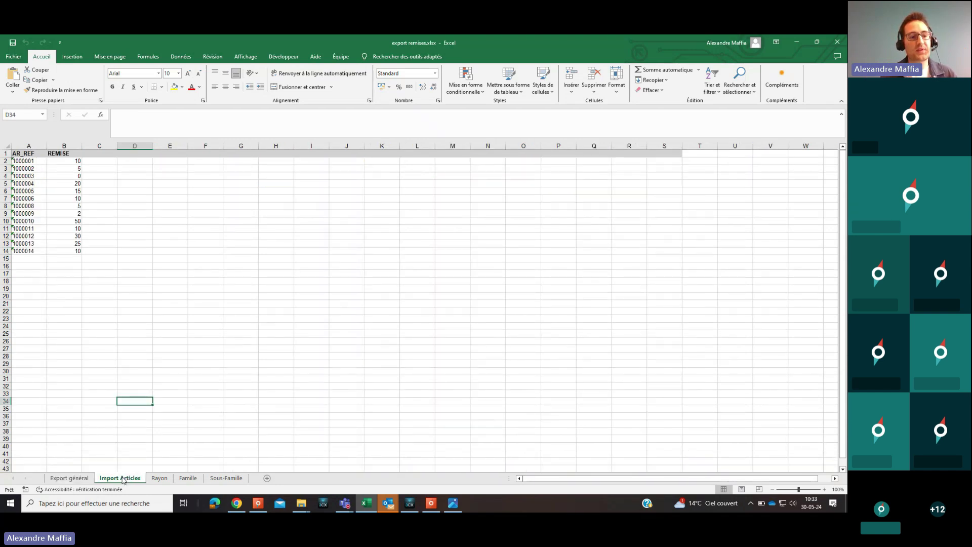
{"action": "left_click", "coordinate": [26, 141]}
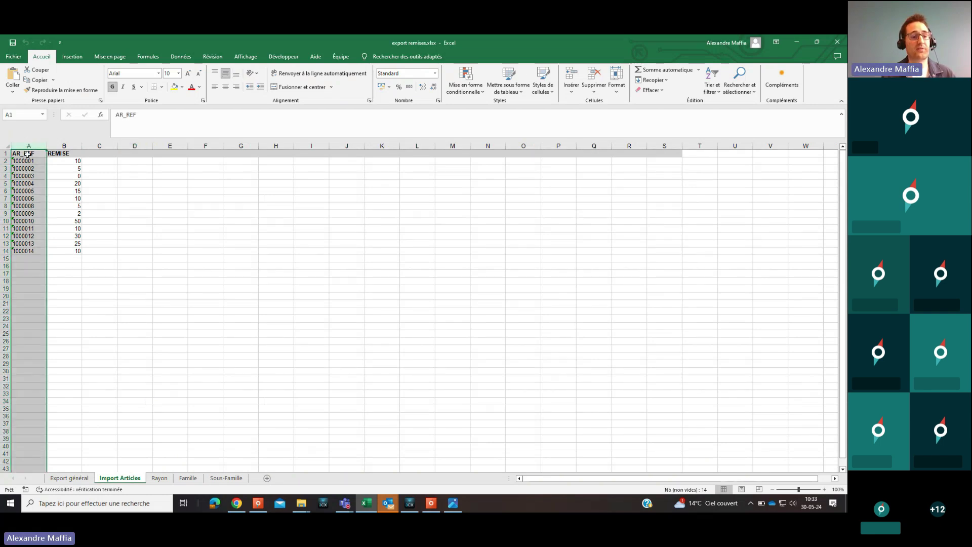
{"action": "left_click", "coordinate": [67, 143]}
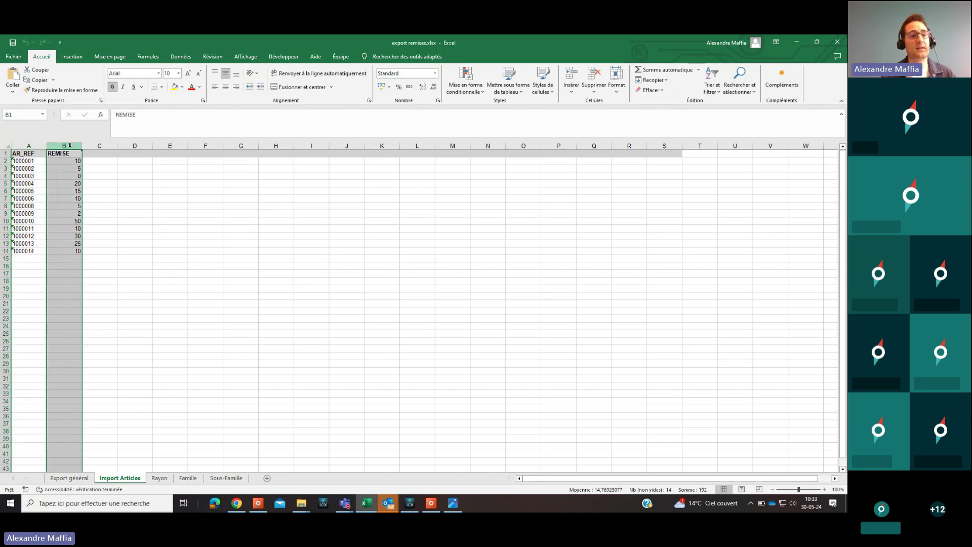
{"action": "left_click", "coordinate": [96, 146]}
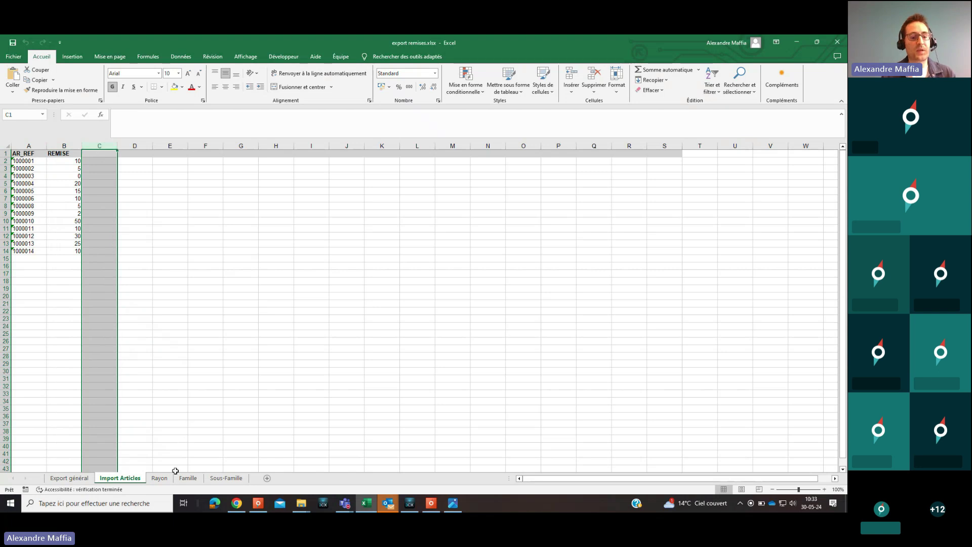
- Open the Rayon sheet of the export remises.xlsx workbook and examine its RAYON and REMISE columns
{"action": "left_click", "coordinate": [159, 478]}
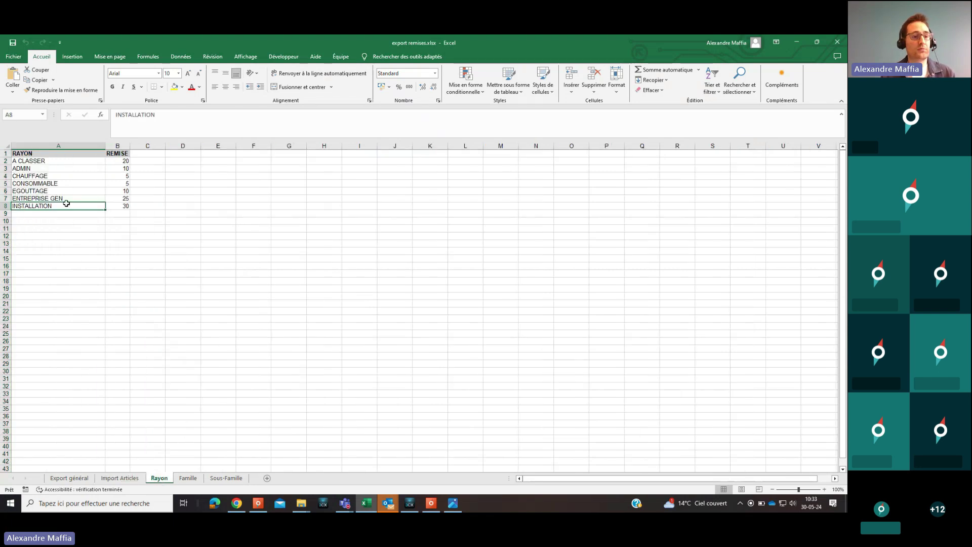
{"action": "left_click", "coordinate": [48, 146]}
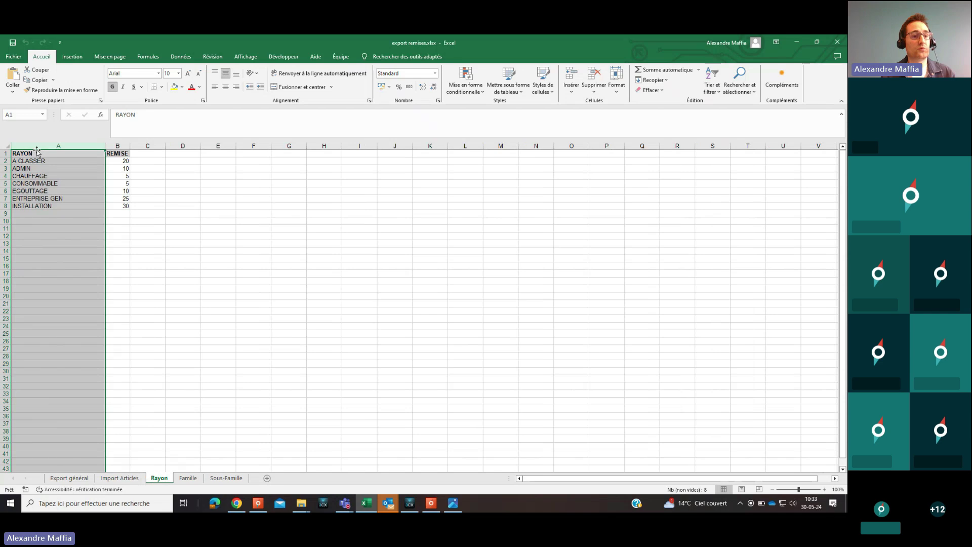
{"action": "left_click", "coordinate": [119, 145]}
{"action": "left_click", "coordinate": [155, 258]}
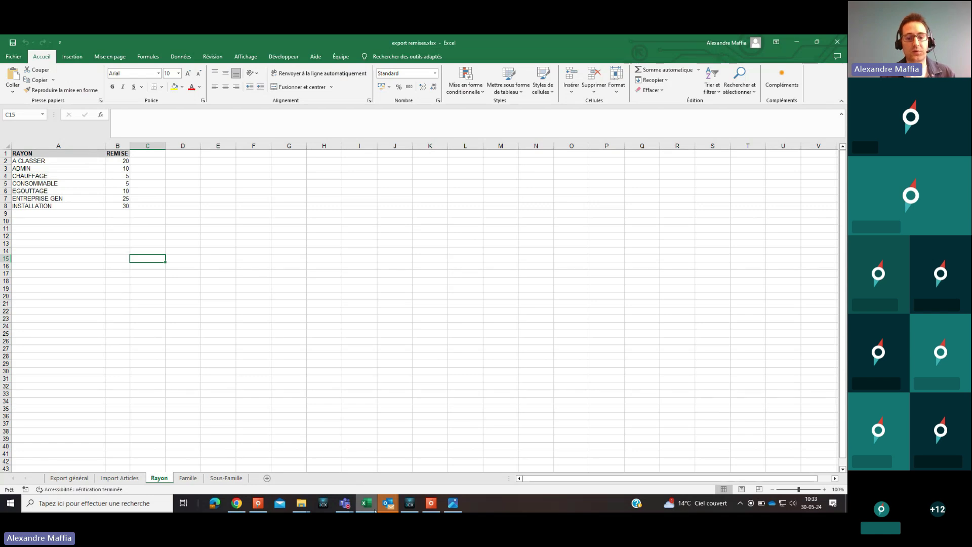
- Switch to Mercator and import the Import Articles sheet of export remises.xlsx, in Excel format, into the spring promotion's discount lines
{"action": "left_click", "coordinate": [430, 504]}
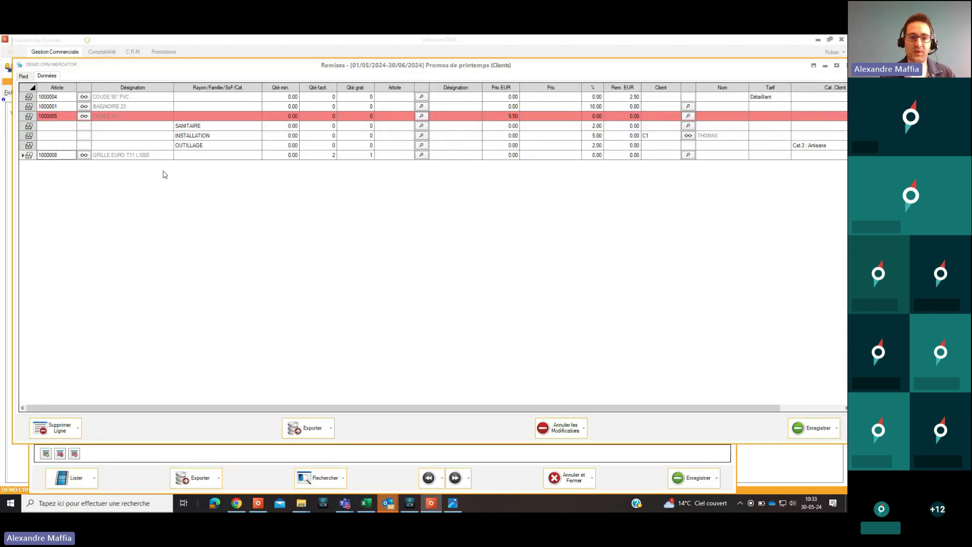
{"action": "left_click", "coordinate": [152, 156]}
{"action": "key", "text": "Down"}
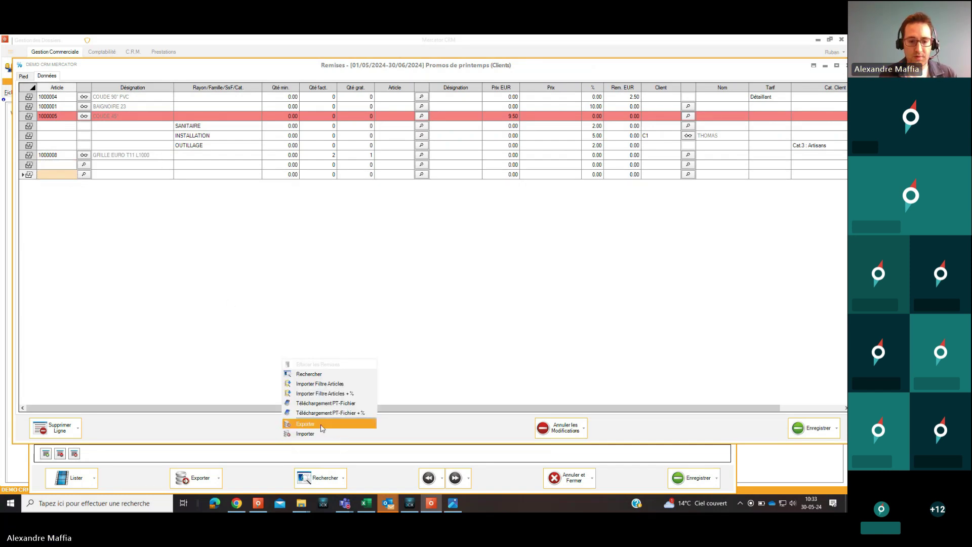
{"action": "left_click", "coordinate": [334, 434]}
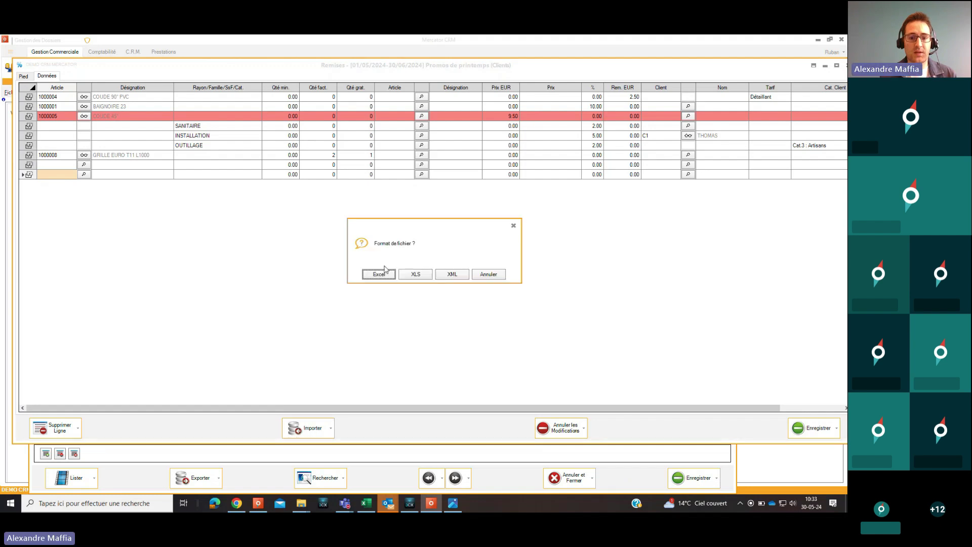
{"action": "left_click", "coordinate": [375, 276]}
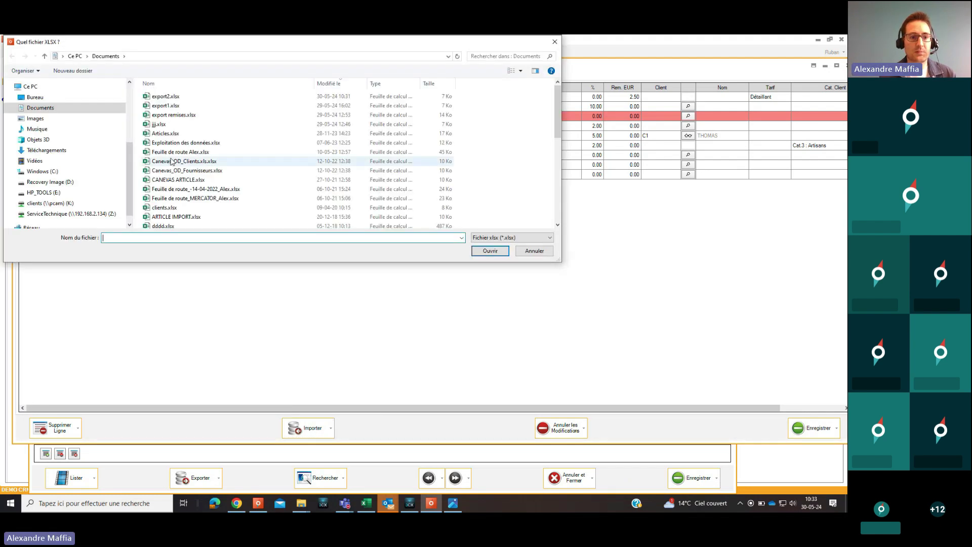
{"action": "left_click", "coordinate": [177, 115]}
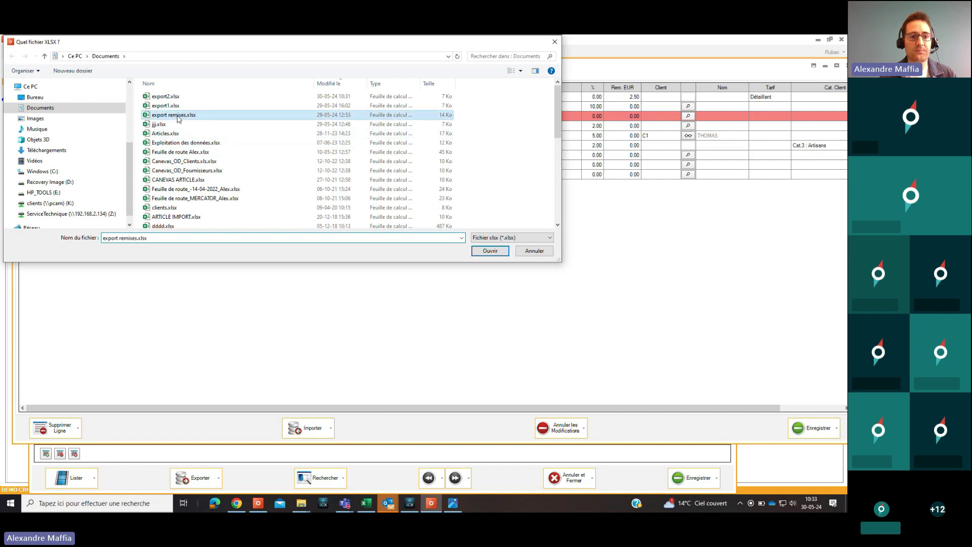
{"action": "left_click", "coordinate": [493, 252]}
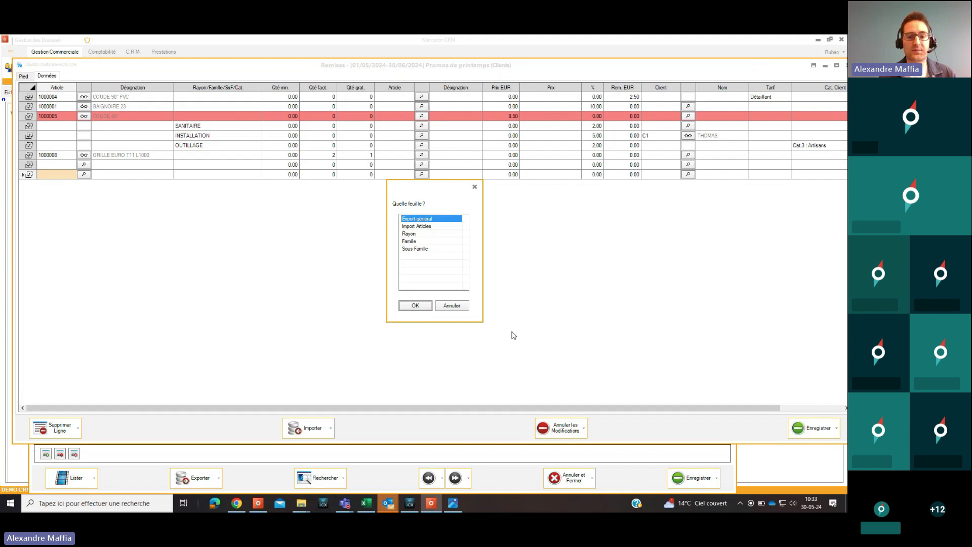
{"action": "left_click", "coordinate": [416, 228]}
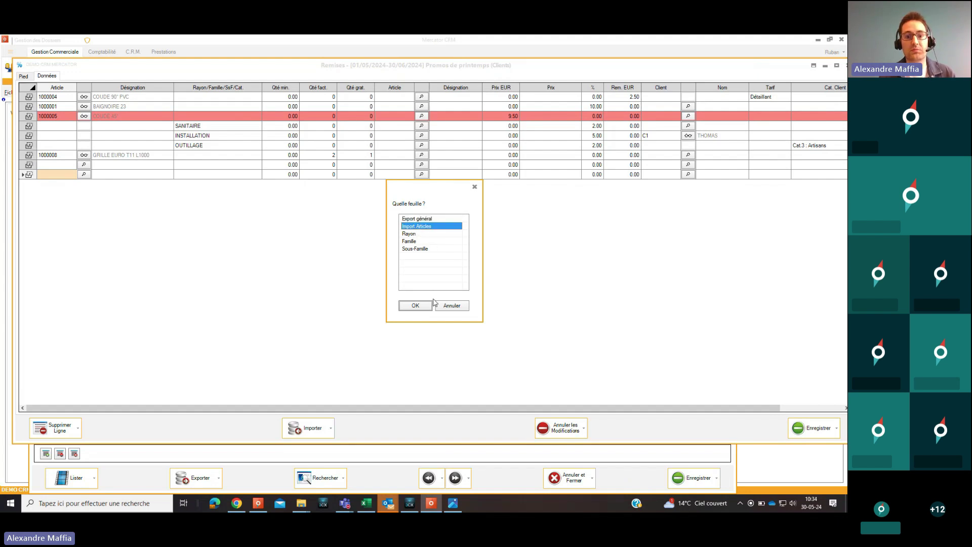
{"action": "left_click", "coordinate": [418, 306]}
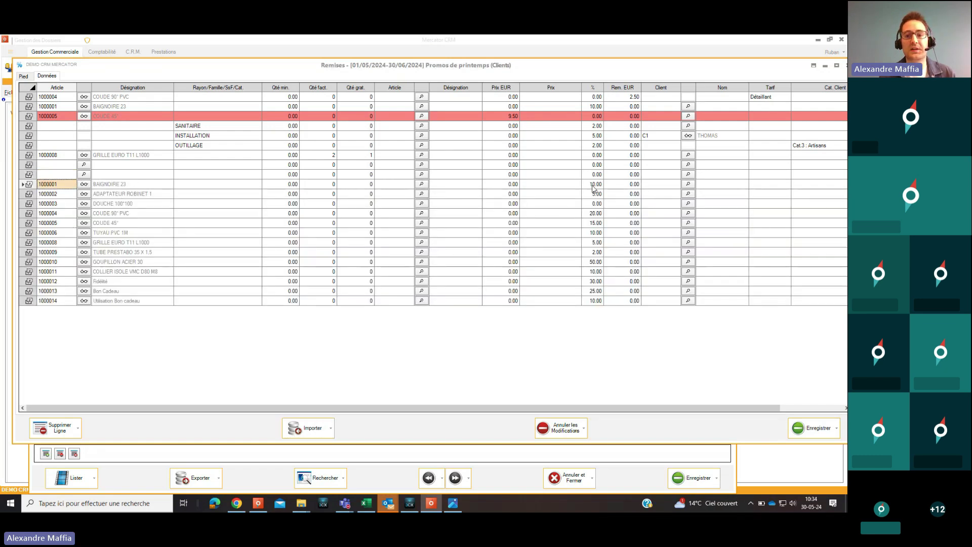
- Switch to the export remises.xlsx workbook and compare its Import Articles sheet with the imported discount lines
{"action": "left_click", "coordinate": [362, 504]}
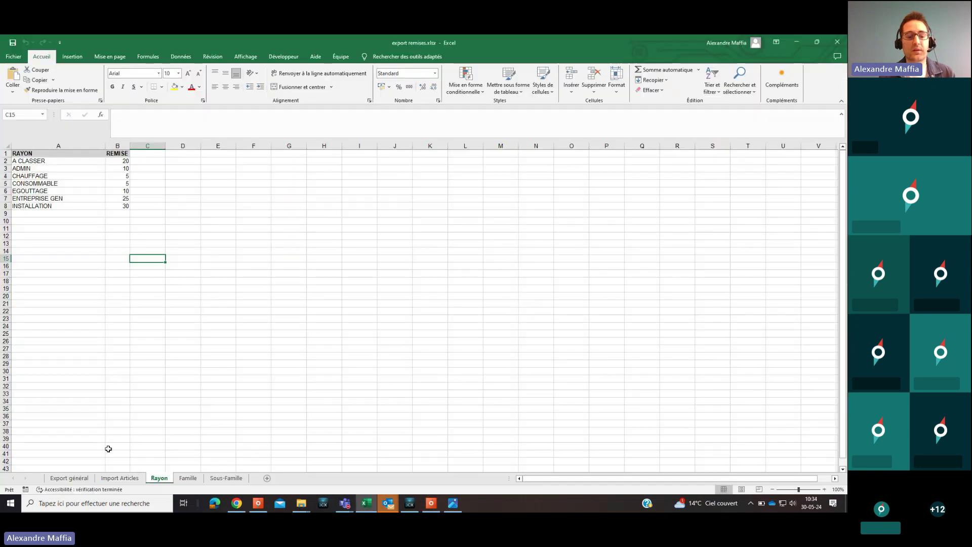
{"action": "left_click", "coordinate": [118, 477]}
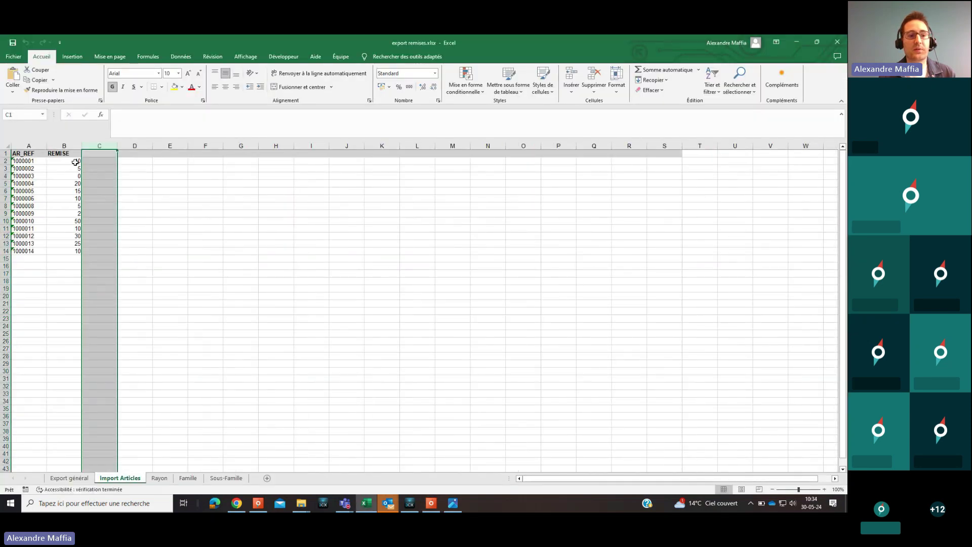
{"action": "left_click", "coordinate": [797, 42]}
- Import the Rayon sheet of export remises.xlsx, in Excel format, below the last article line of the spring promotion
{"action": "left_click", "coordinate": [65, 302]}
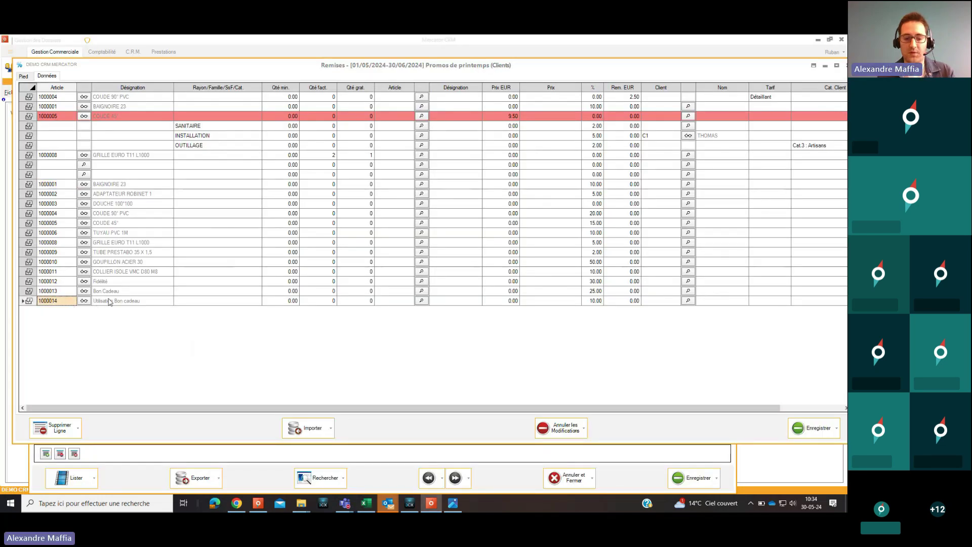
{"action": "left_click", "coordinate": [309, 428]}
{"action": "key", "text": "Return"}
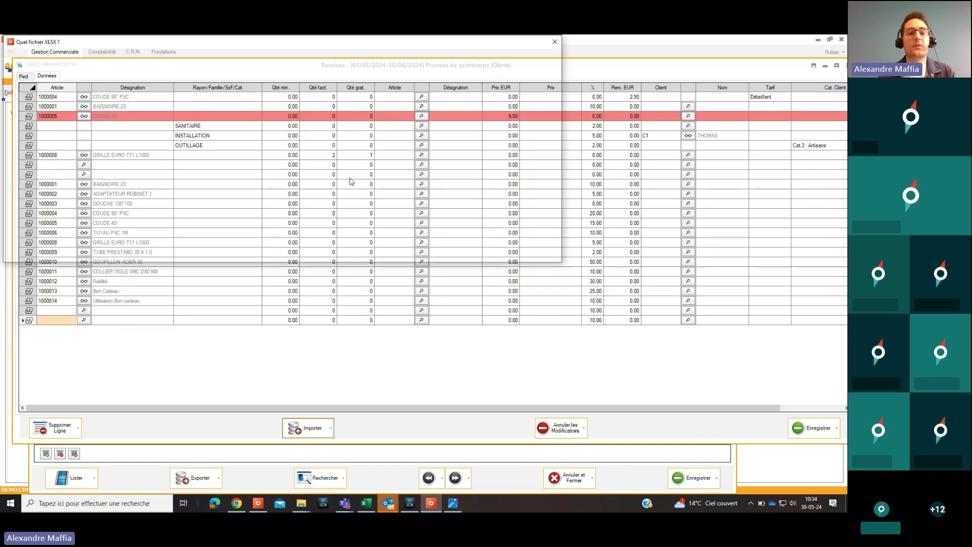
{"action": "double_click", "coordinate": [190, 116]}
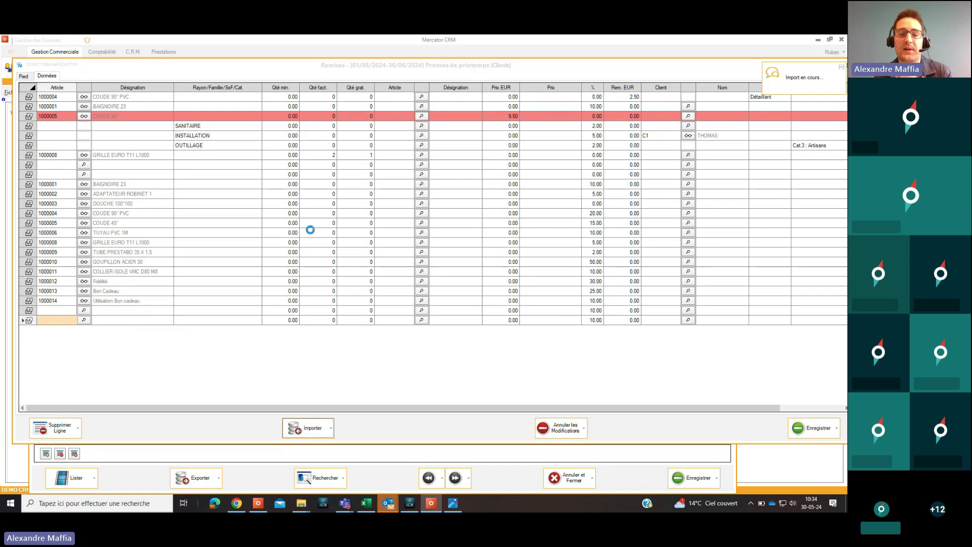
{"action": "left_click", "coordinate": [412, 234]}
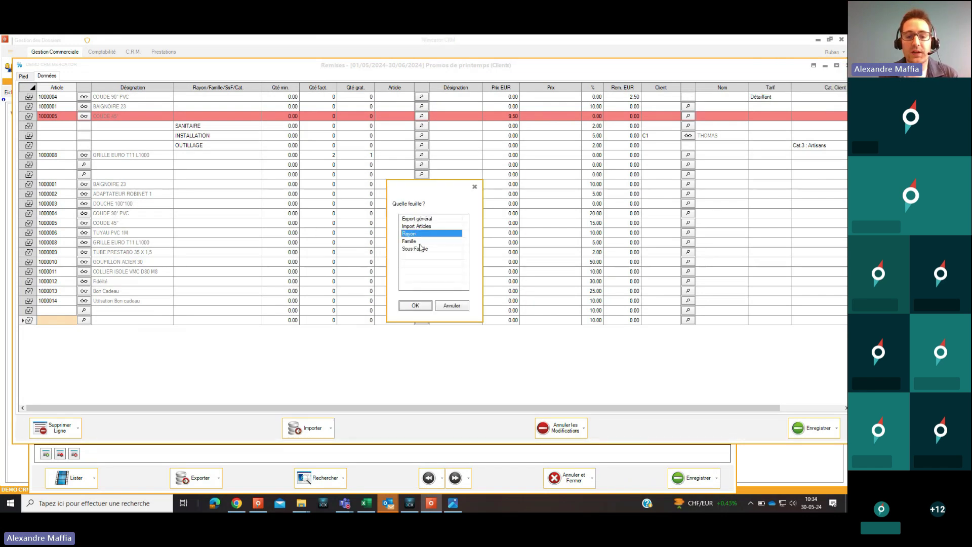
{"action": "left_click", "coordinate": [417, 306]}
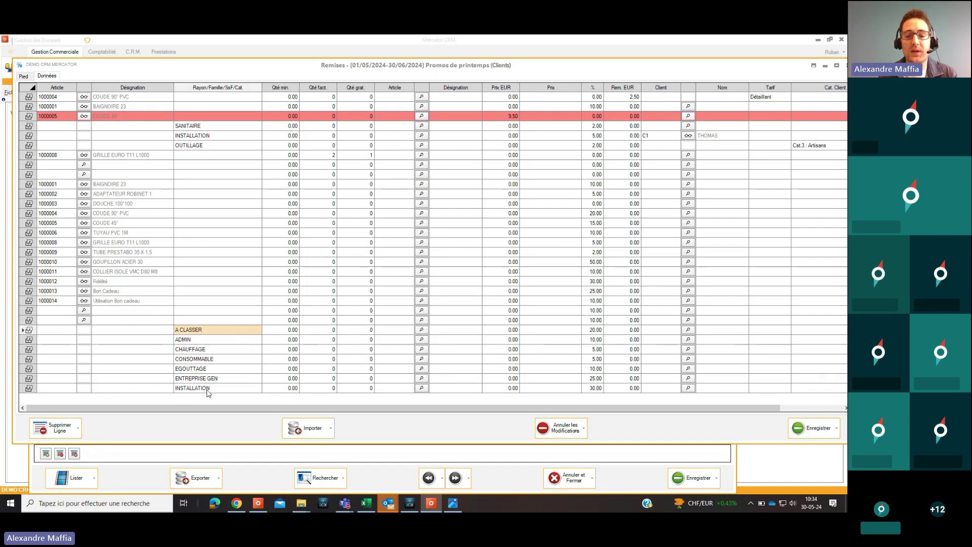
- Review the Rayon and Export général sheets in the Excel workbook, and return to Mercator's discount lines
{"action": "left_click", "coordinate": [367, 508]}
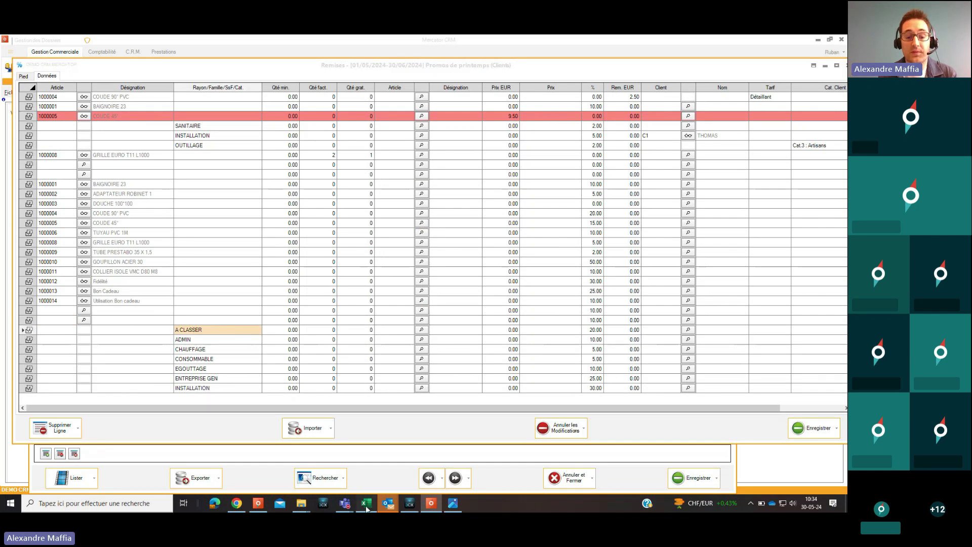
{"action": "left_click", "coordinate": [159, 478]}
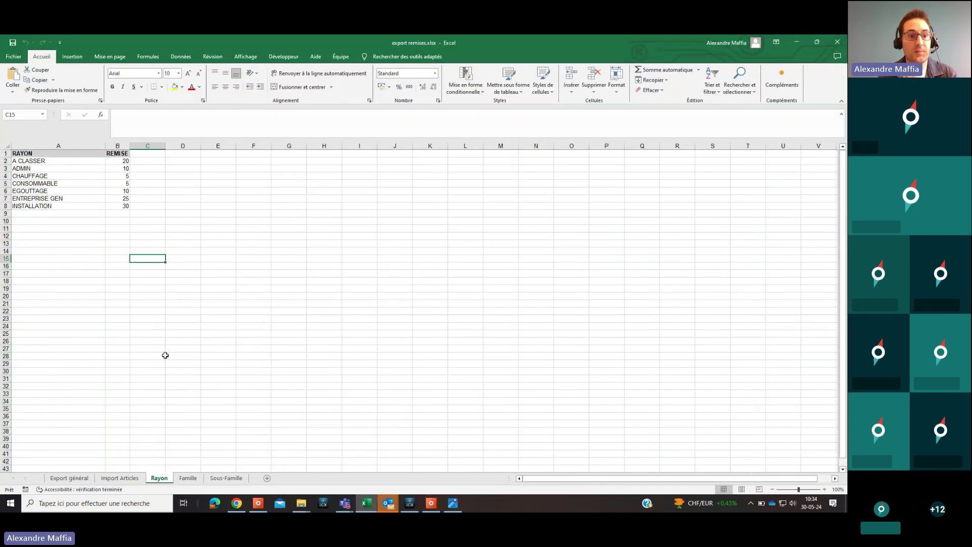
{"action": "left_click", "coordinate": [84, 479]}
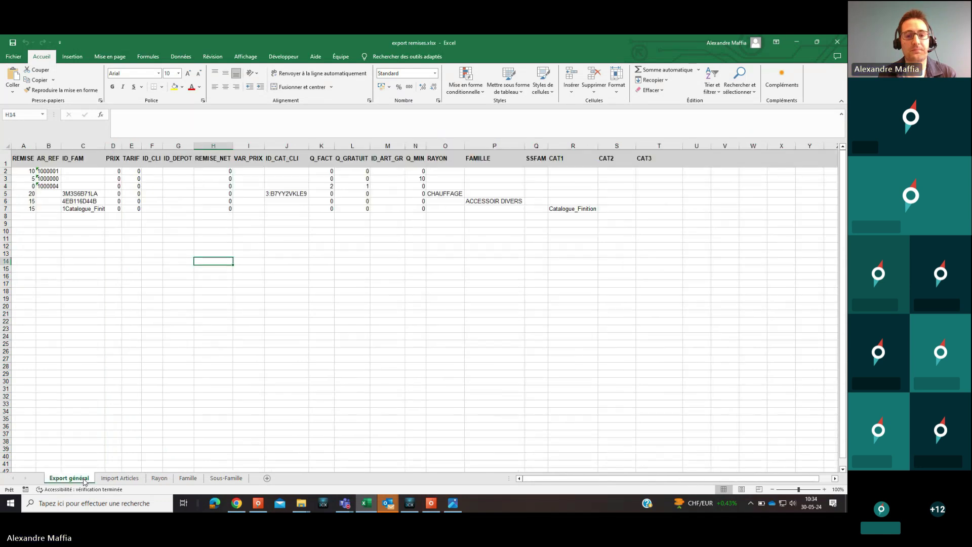
{"action": "left_click", "coordinate": [575, 246]}
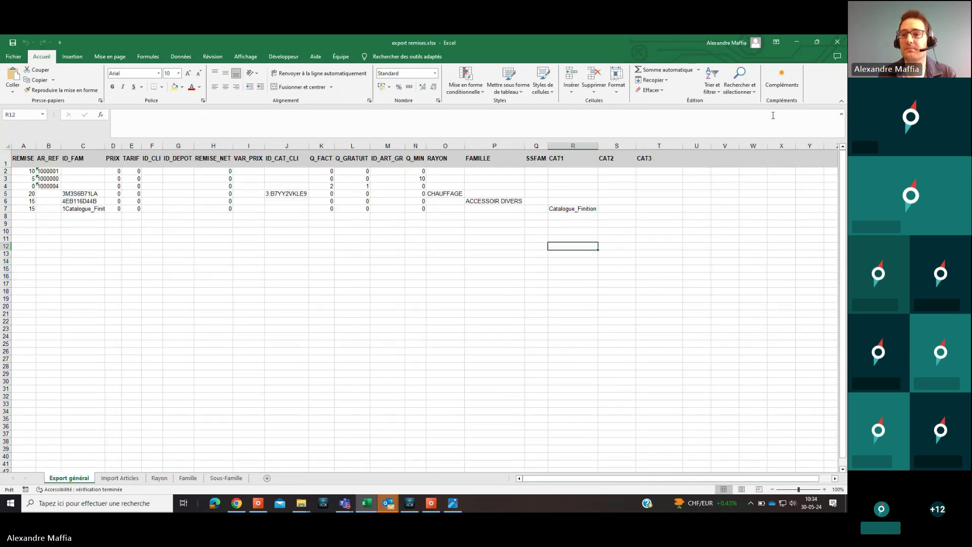
{"action": "left_click", "coordinate": [796, 43]}
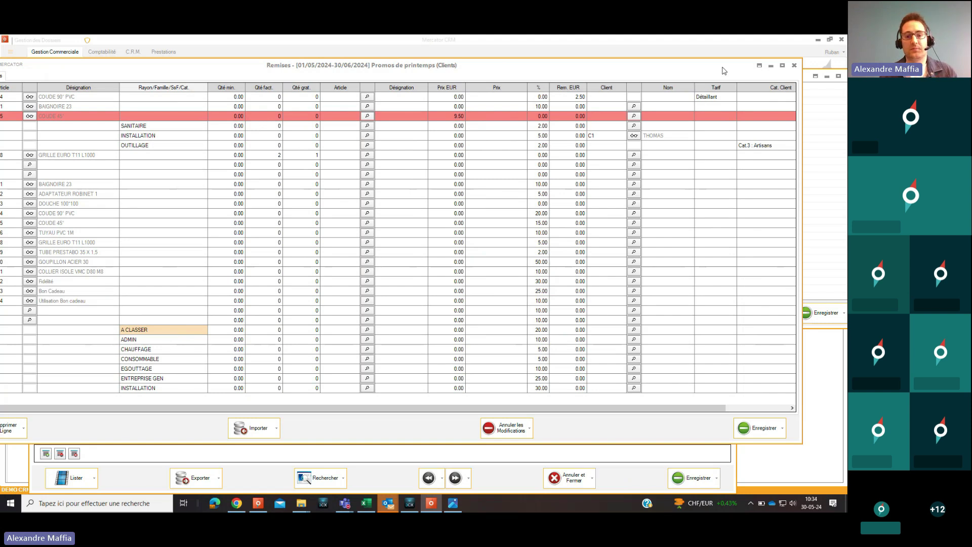
- Save the spring promotion, answering Non to continuing with lines that apply to all articles and clients, and move its window aside
{"action": "left_click_drag", "start_coordinate": [684, 68], "coordinate": [566, 67]}
{"action": "left_click", "coordinate": [640, 427]}
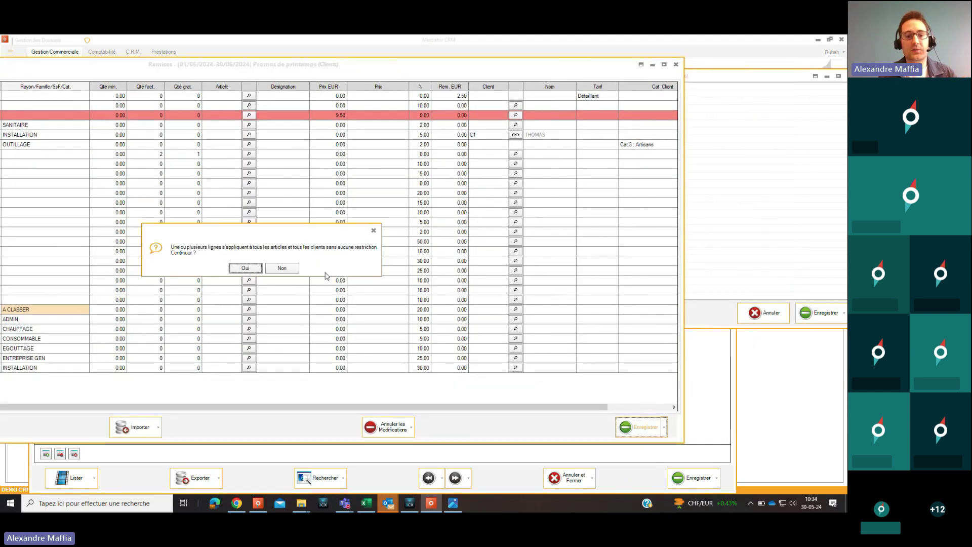
{"action": "left_click", "coordinate": [282, 268]}
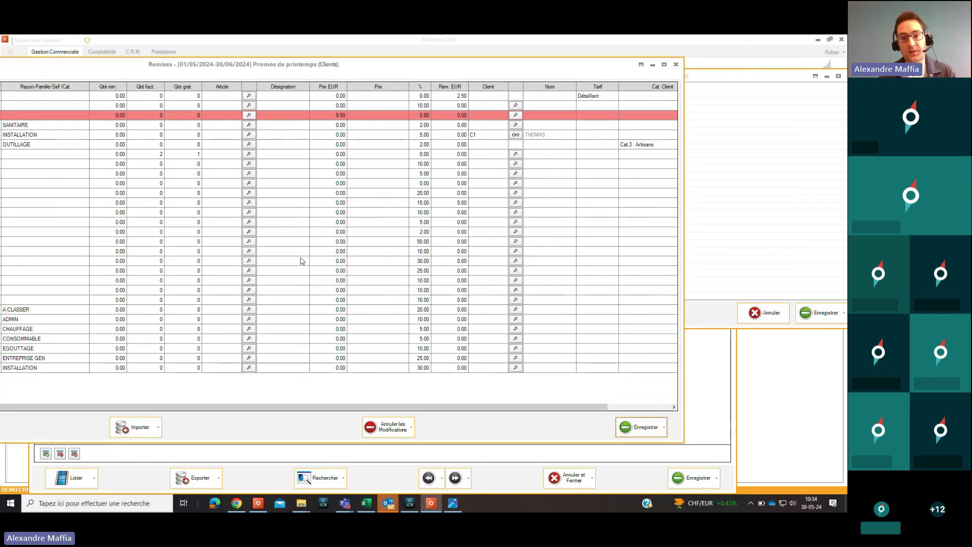
{"action": "double_click", "coordinate": [364, 70]}
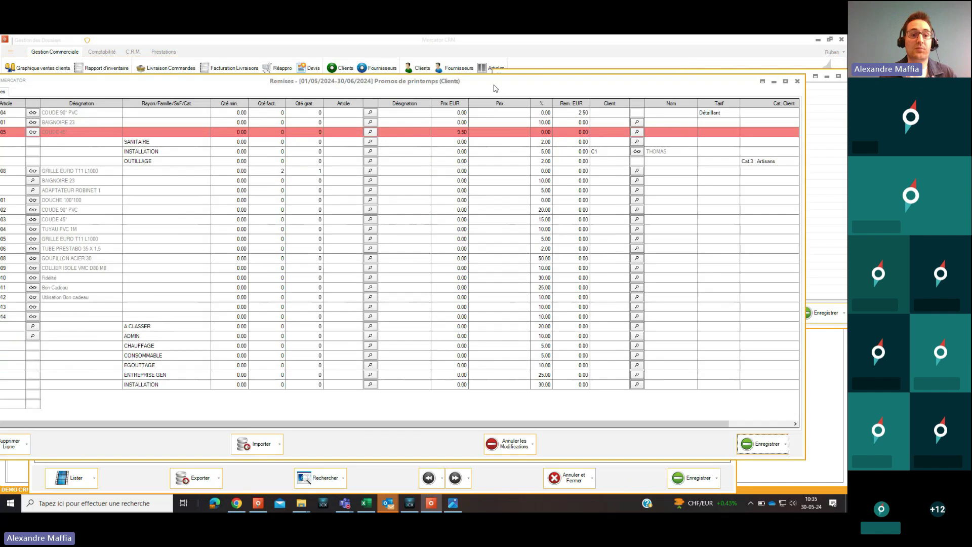
{"action": "left_click_drag", "start_coordinate": [519, 87], "coordinate": [558, 144]}
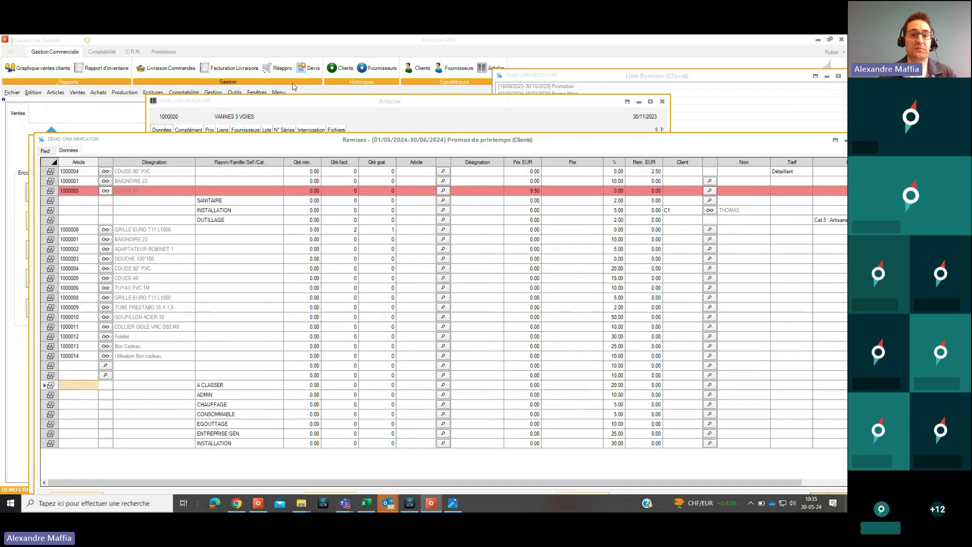
- Close the client record and generate the report 0127S Articles en promotion from the Articles form's documents
{"action": "left_click", "coordinate": [419, 68]}
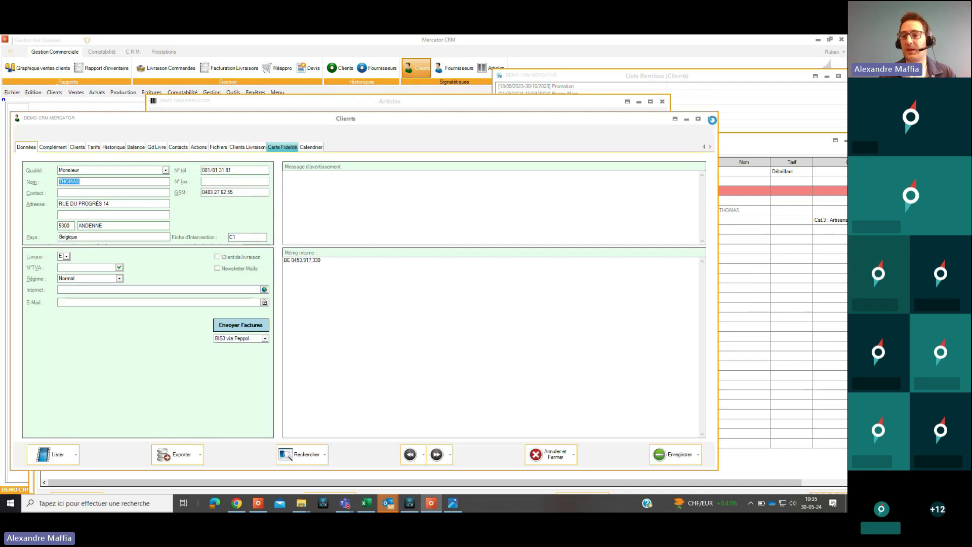
{"action": "left_click", "coordinate": [711, 119]}
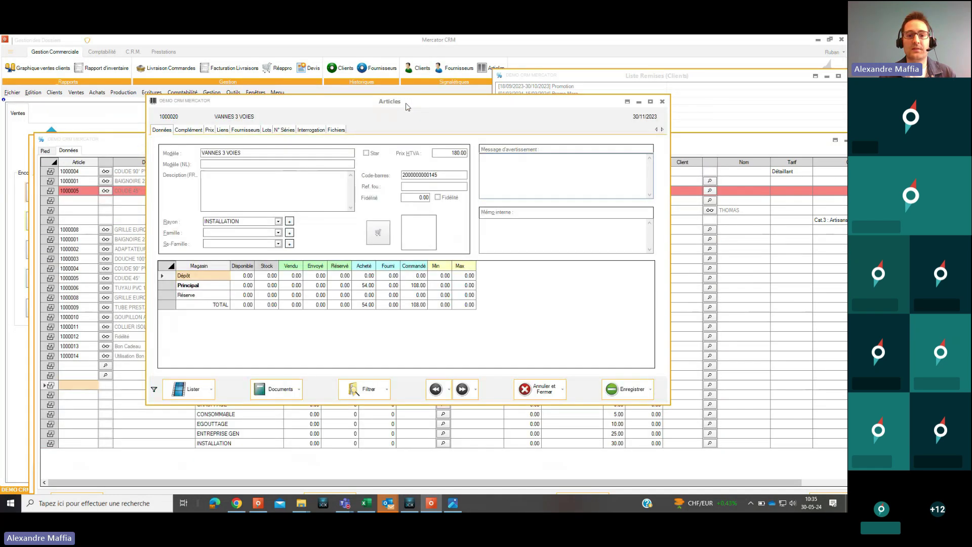
{"action": "left_click", "coordinate": [275, 389]}
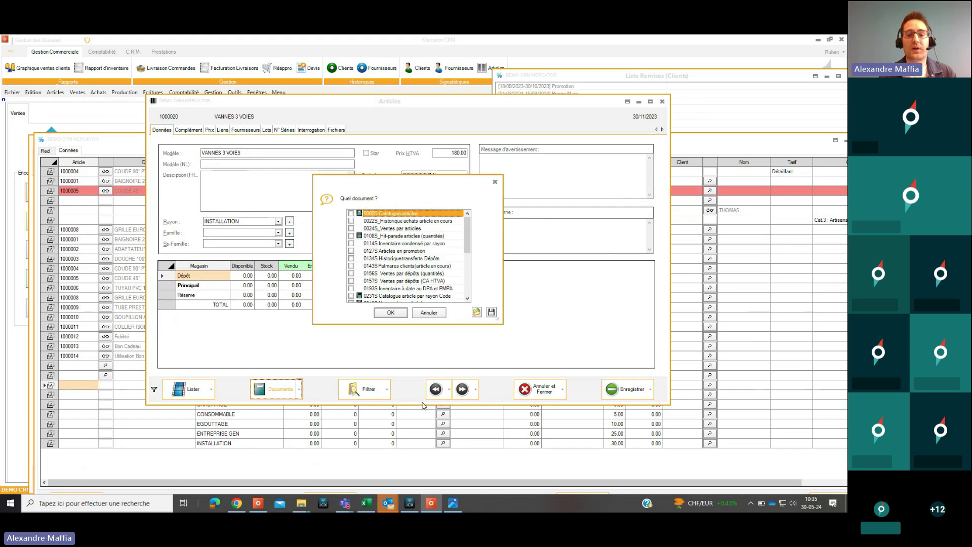
{"action": "left_click_drag", "start_coordinate": [499, 320], "coordinate": [527, 364]}
{"action": "left_click", "coordinate": [413, 251]}
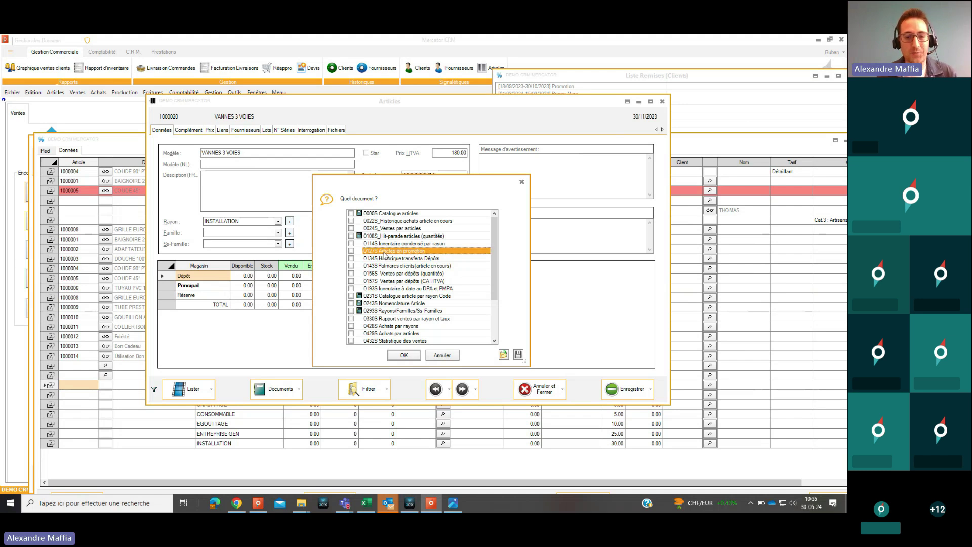
{"action": "left_click", "coordinate": [385, 252]}
{"action": "key", "text": "Return"}
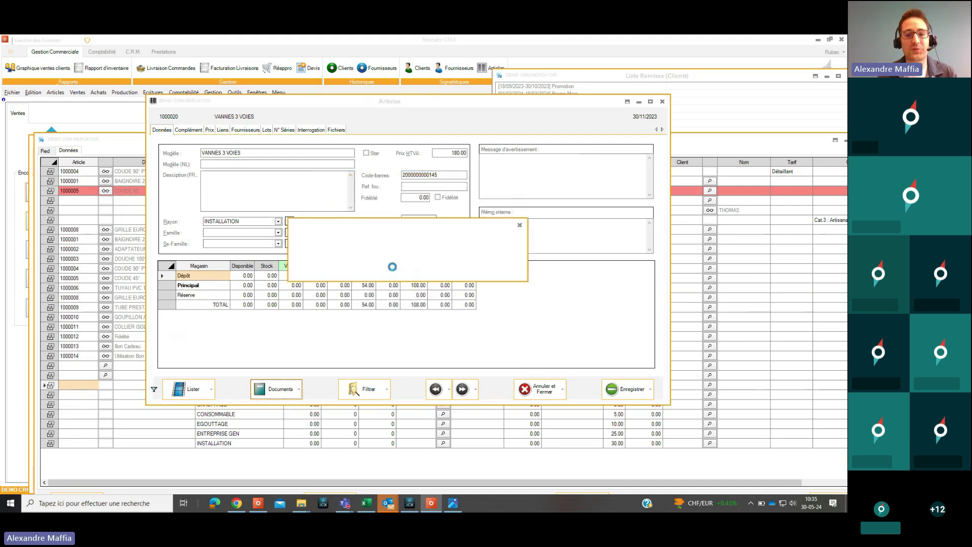
{"action": "left_click", "coordinate": [389, 270]}
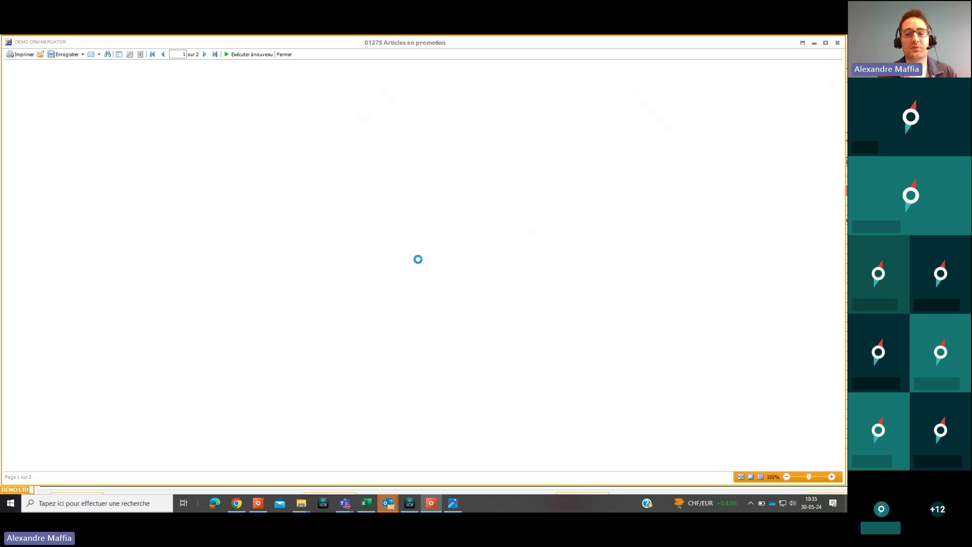
- Examine both pages of the Articles en promotion report, including the promotional prices, discounts and start and end dates
{"action": "scroll", "coordinate": [433, 260], "scroll_direction": "down", "scroll_amount": 3}
{"action": "scroll", "coordinate": [439, 270], "scroll_direction": "up", "scroll_amount": 3}
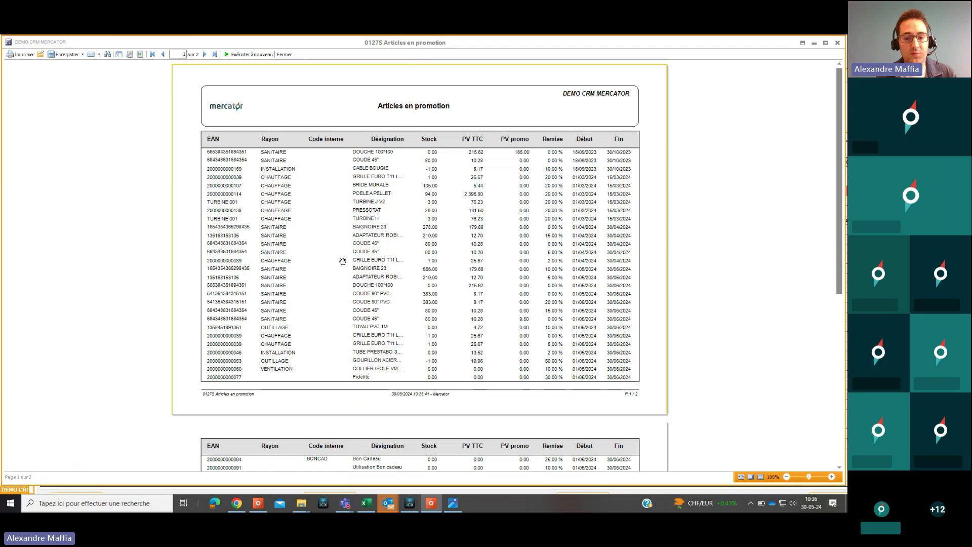
{"action": "scroll", "coordinate": [343, 262], "scroll_direction": "down", "scroll_amount": 1}
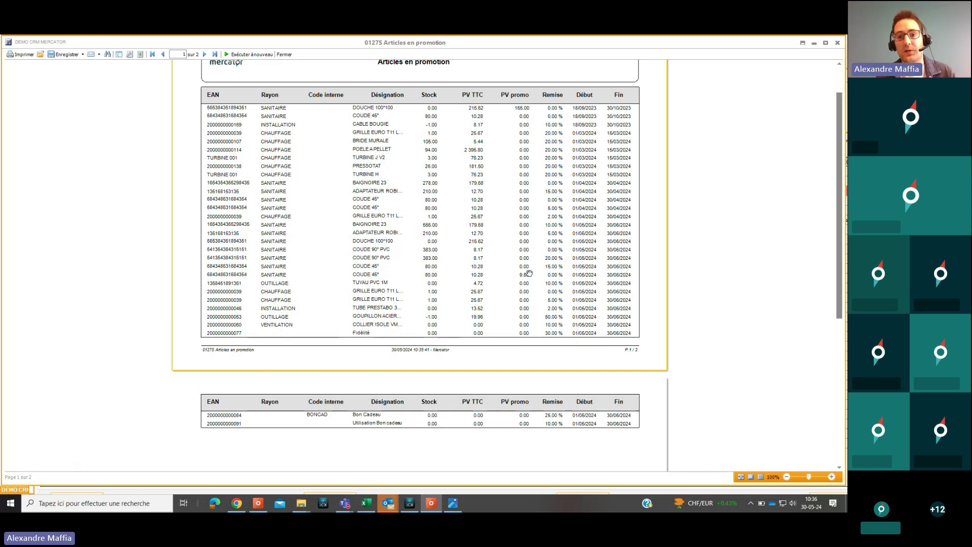
- Recheck the Articles en promotion report, close it along with its Imprimer dialog, and close the Articles form
{"action": "scroll", "coordinate": [523, 230], "scroll_direction": "down", "scroll_amount": 1}
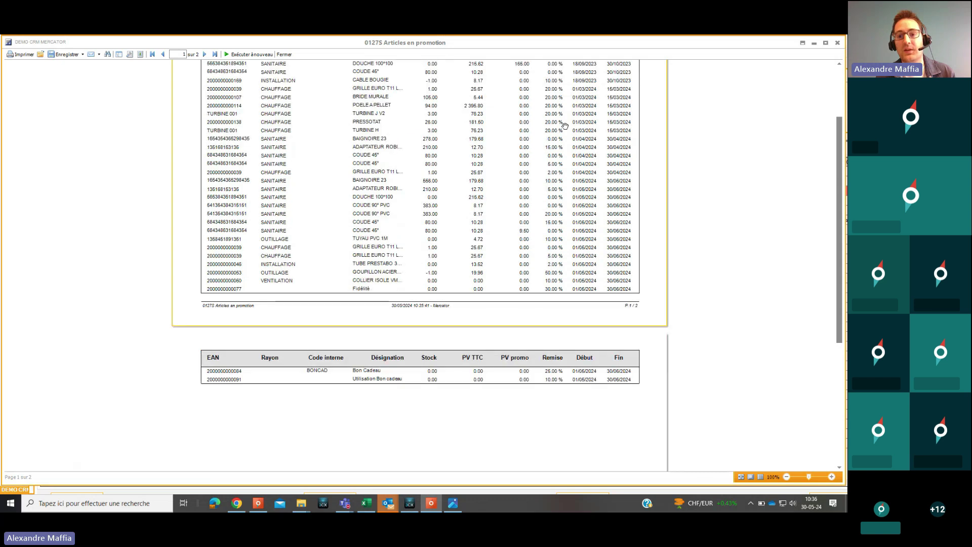
{"action": "scroll", "coordinate": [564, 154], "scroll_direction": "up", "scroll_amount": 1}
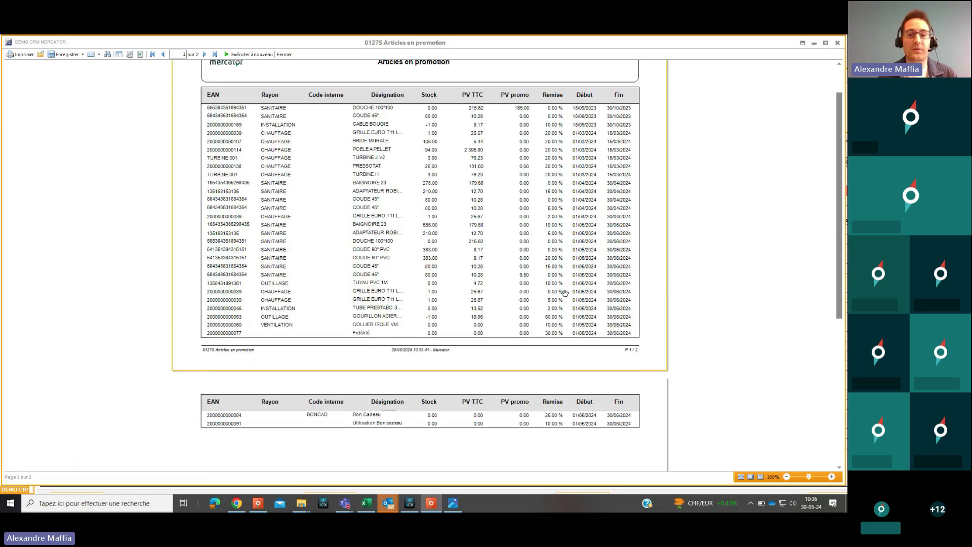
{"action": "scroll", "coordinate": [562, 293], "scroll_direction": "up", "scroll_amount": 1}
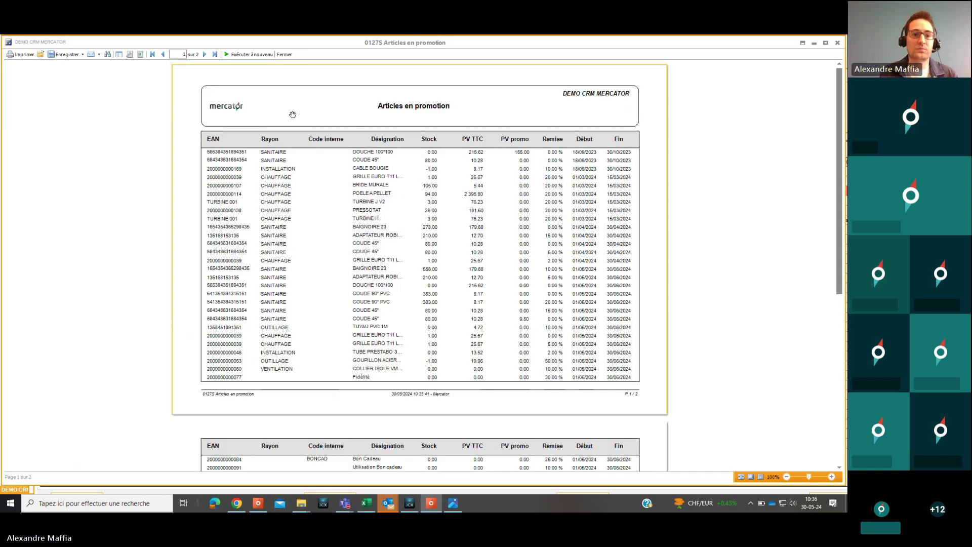
{"action": "left_click", "coordinate": [286, 57]}
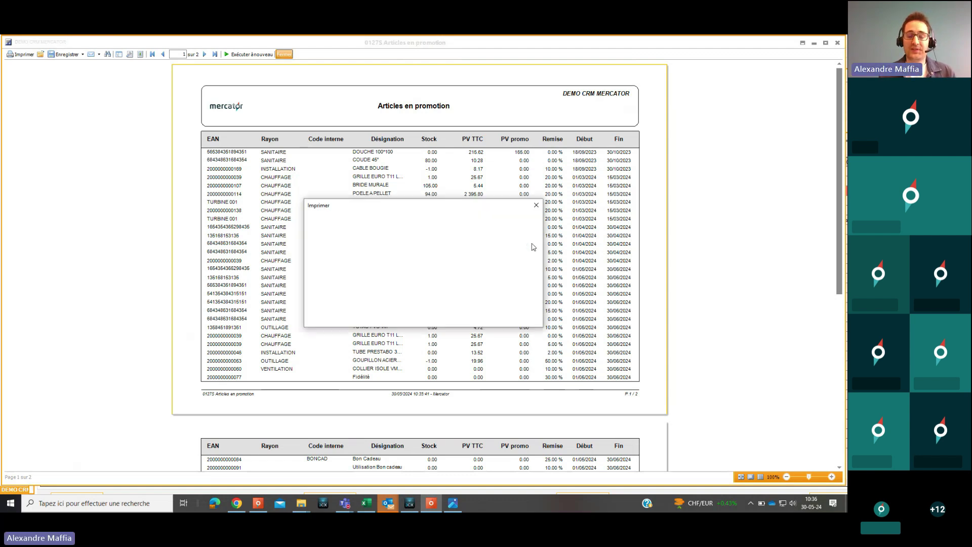
{"action": "left_click", "coordinate": [522, 318]}
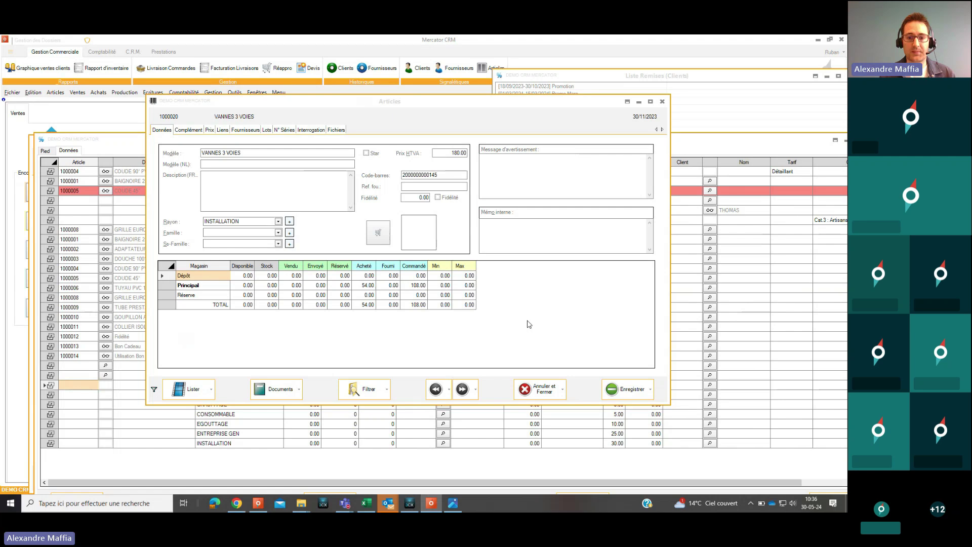
{"action": "left_click", "coordinate": [663, 102]}
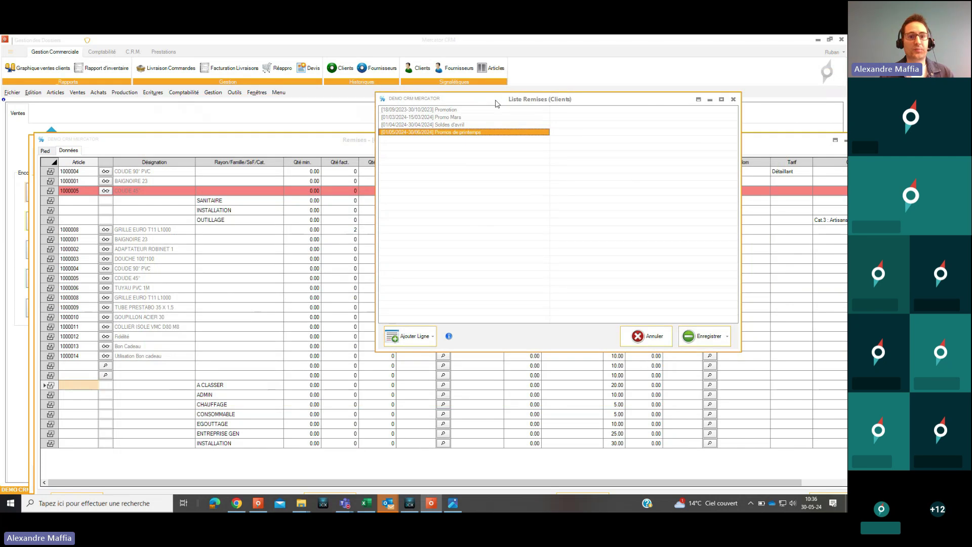
- Open the Promos de printemps discount lines for review and bring the Liste Remises (Clients) window back to the front
{"action": "double_click", "coordinate": [449, 133]}
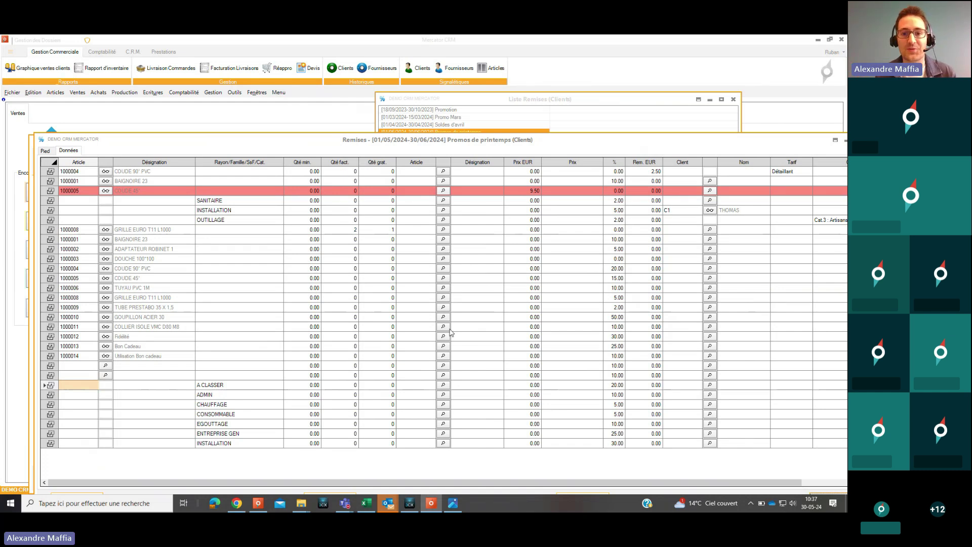
{"action": "left_click", "coordinate": [469, 102]}
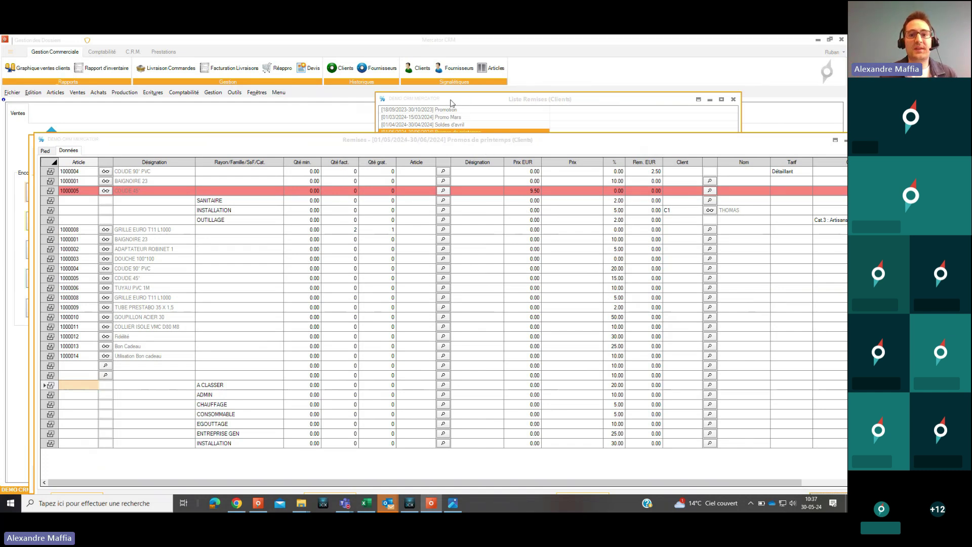
{"action": "left_click_drag", "start_coordinate": [455, 102], "coordinate": [447, 101]}
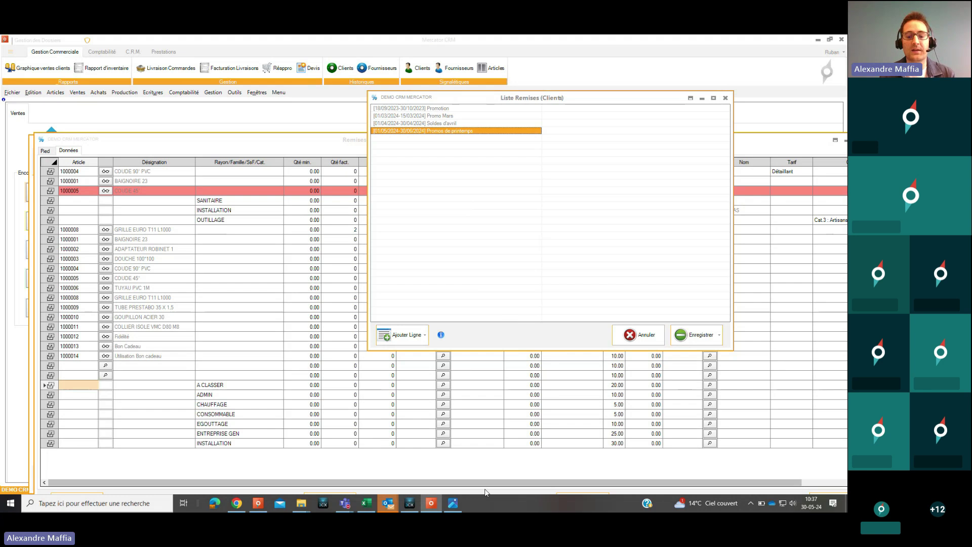
- Switch to Photos and display the image Code promo (voucher).png with its example voucher settings
{"action": "mouse_move", "coordinate": [455, 509]}
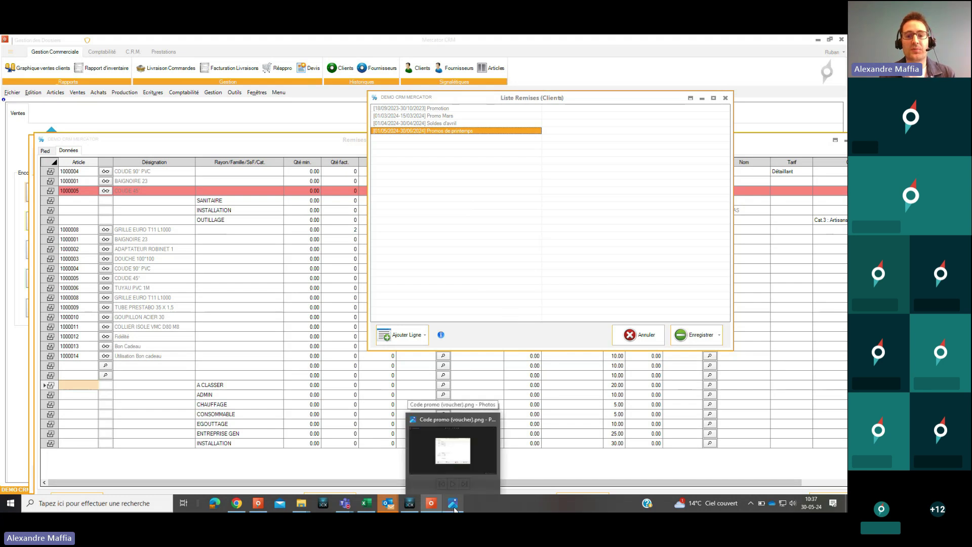
{"action": "left_click", "coordinate": [454, 509]}
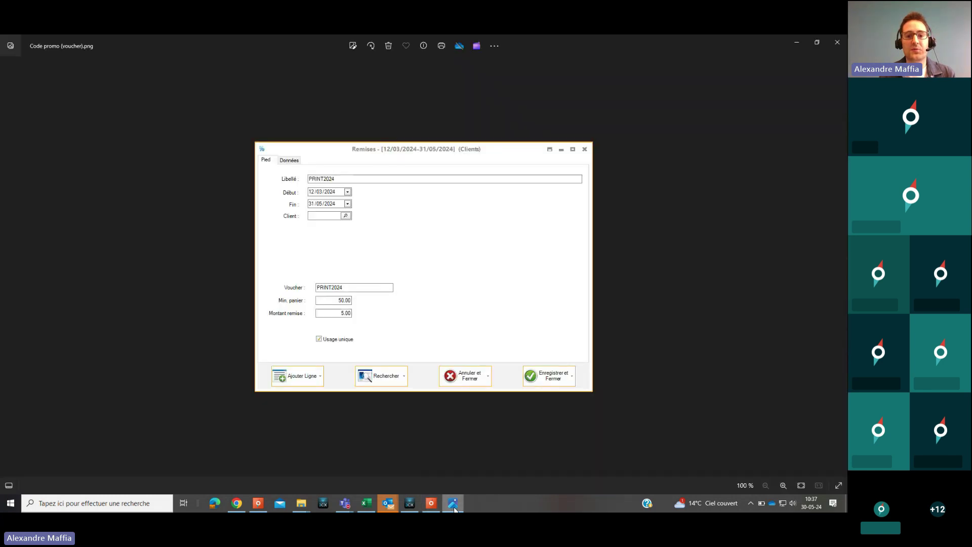